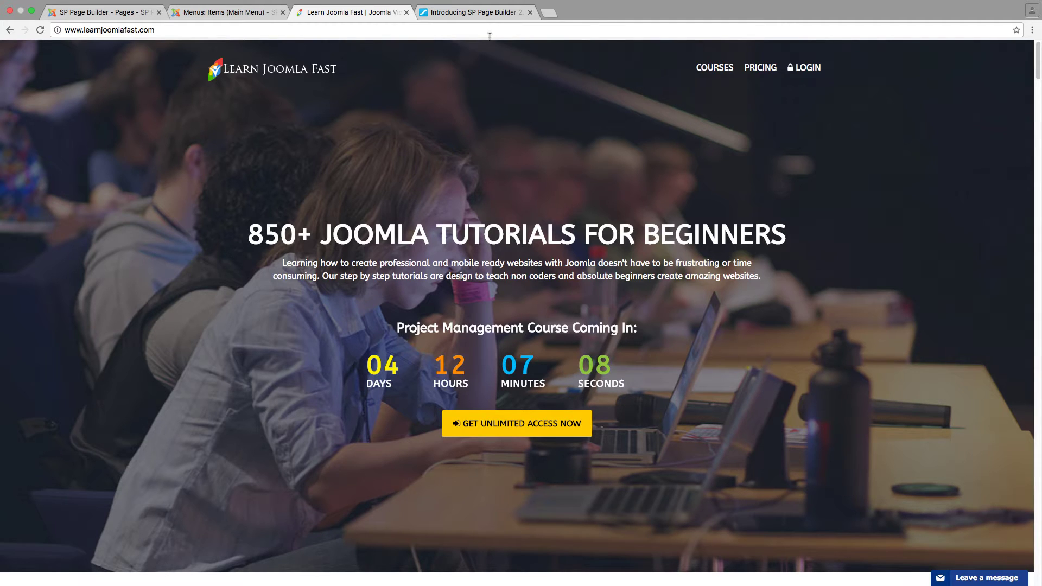
# Read JoomShaper's SP Page Builder 2.0 Beta post, then go to the Joomla Main Menu items
pyautogui.click(481, 14)
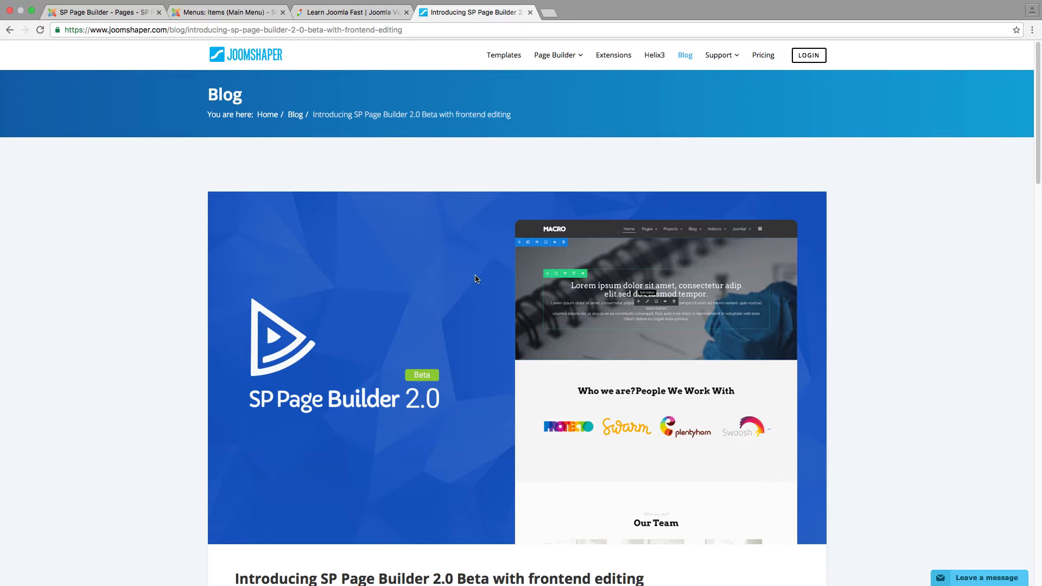
pyautogui.scroll(-1, 477, 279)
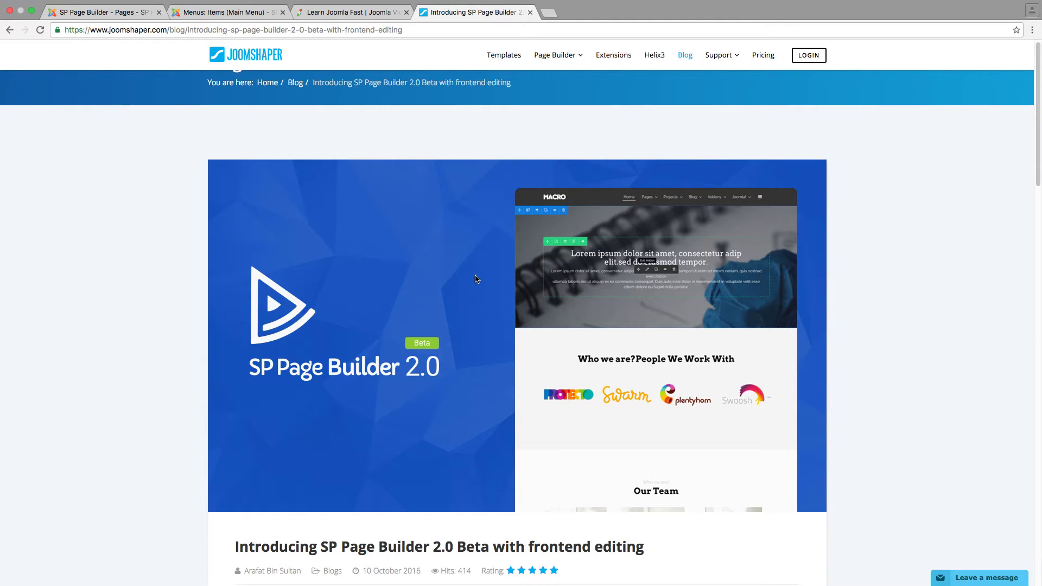
pyautogui.scroll(-1, 477, 279)
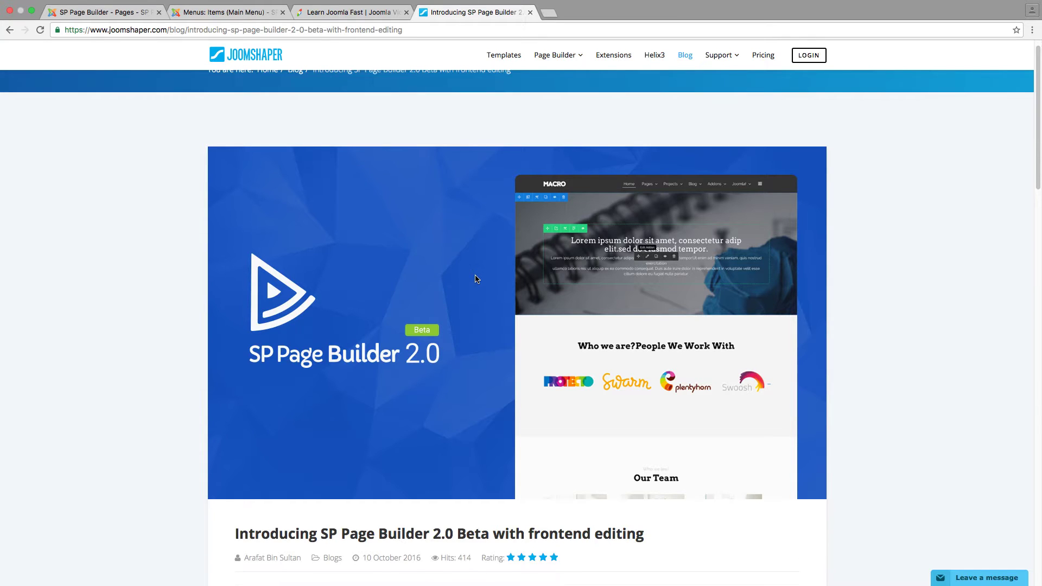
pyautogui.scroll(-10, 476, 279)
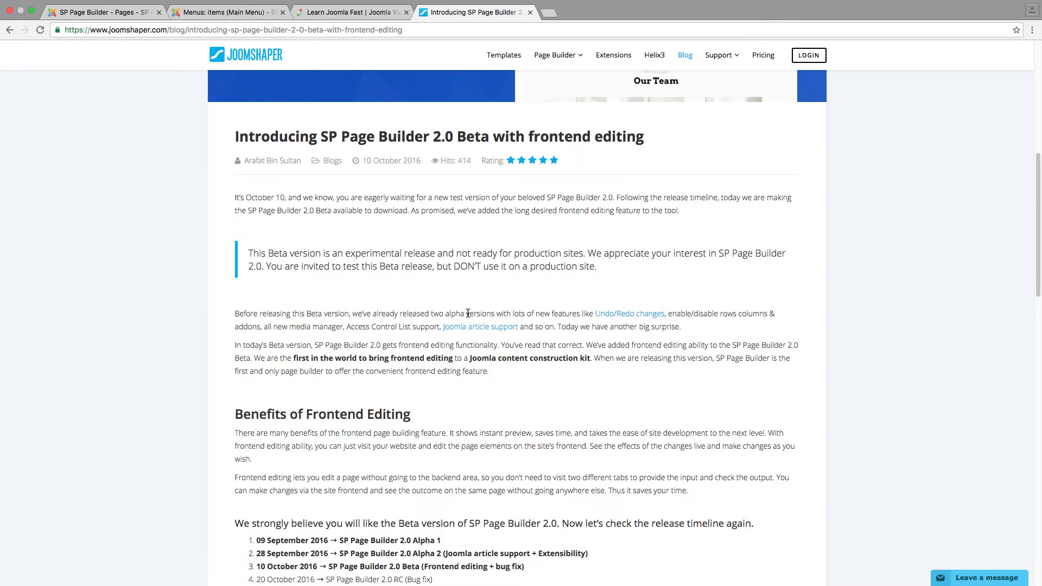
pyautogui.scroll(-12, 468, 311)
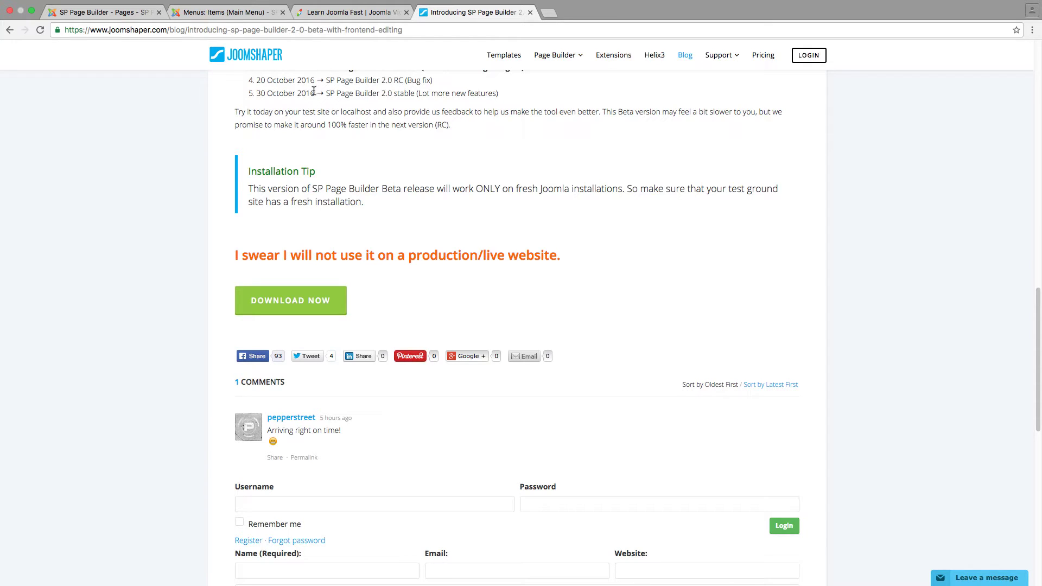
pyautogui.click(237, 15)
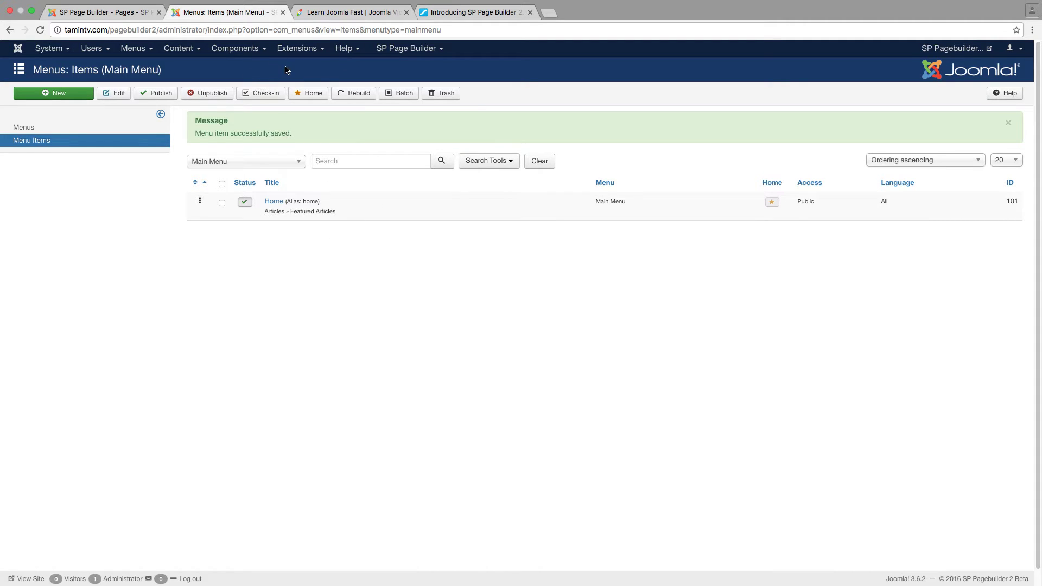
# Start a new SP Page Builder page titled 'Pagebuilder 2 Beta'
pyautogui.click(124, 11)
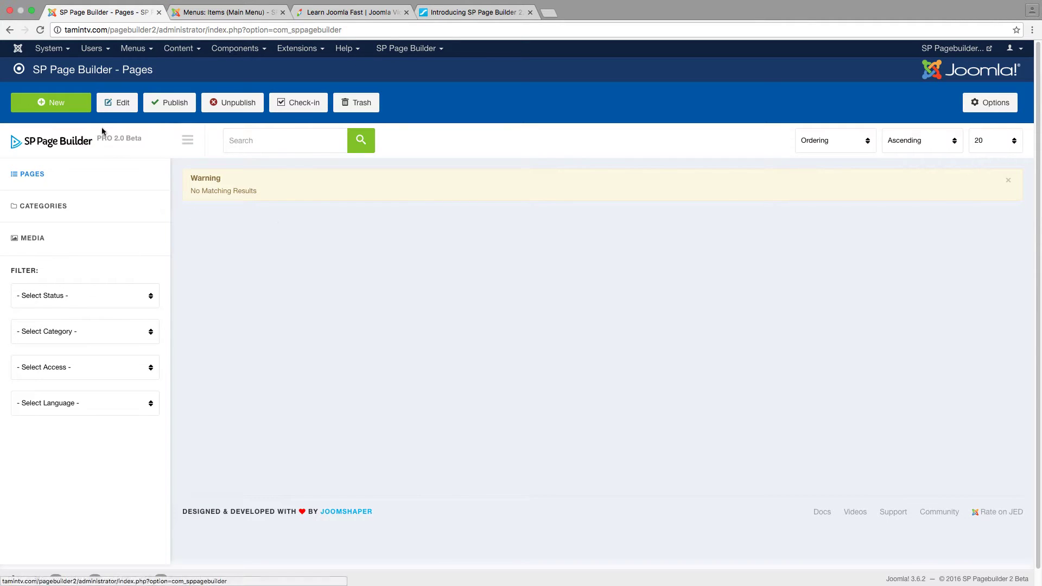
pyautogui.click(68, 105)
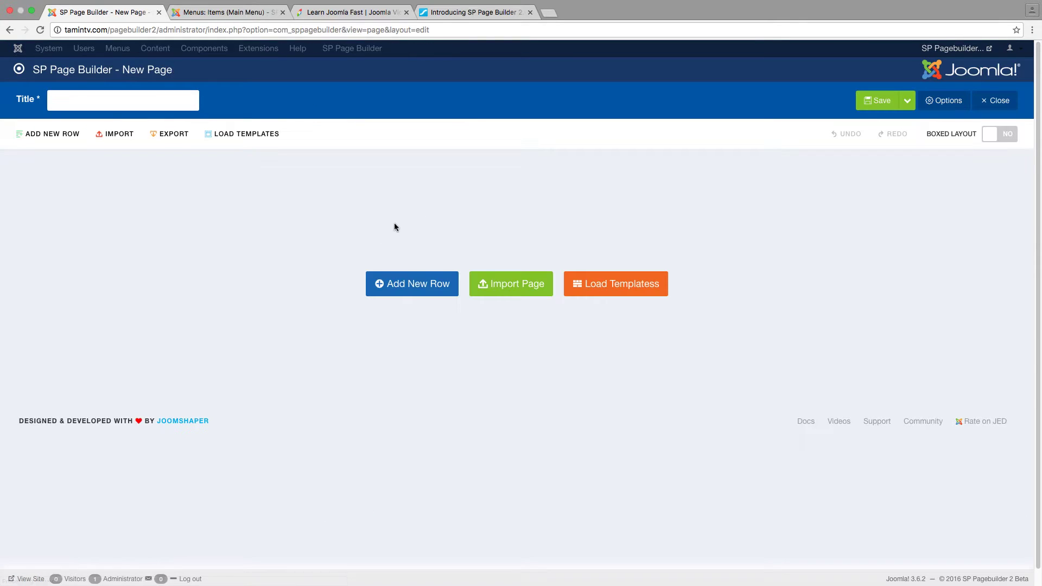
pyautogui.click(171, 103)
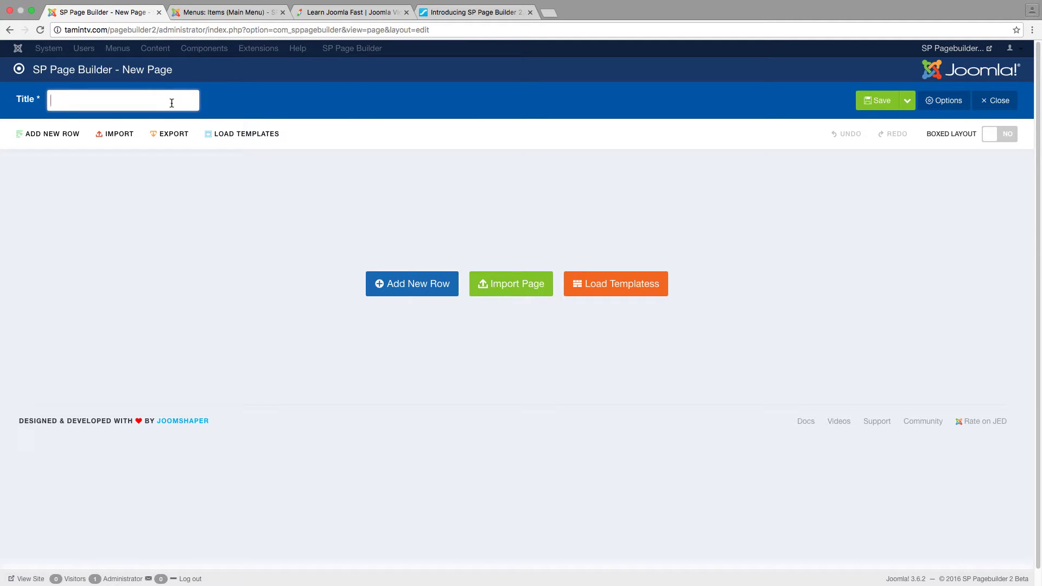
pyautogui.write('Pagebuilder')
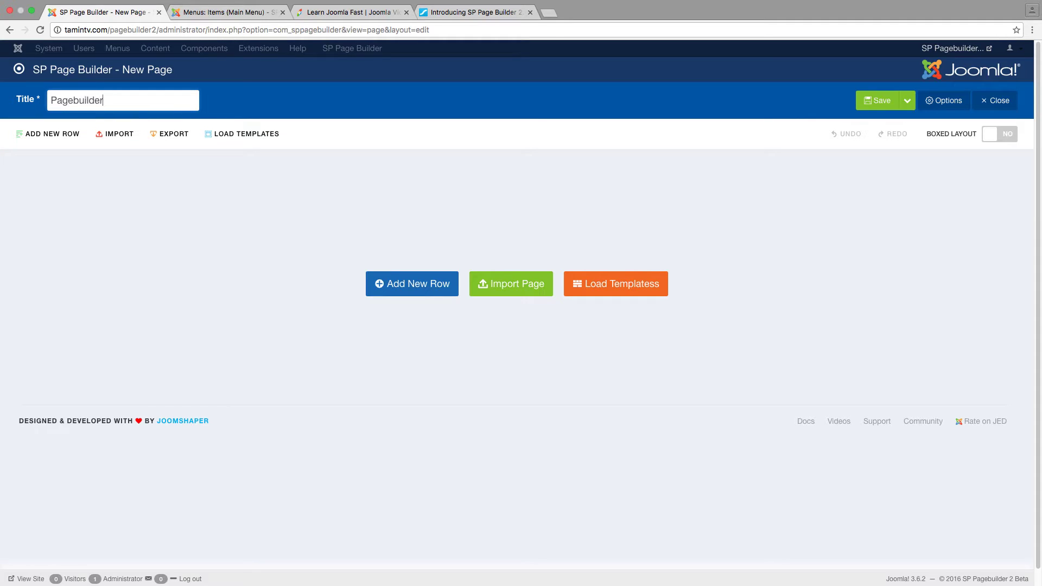
pyautogui.write(' 2 Beta')
# Add a row holding an Accordion addon, then save and close the page
pyautogui.click(419, 285)
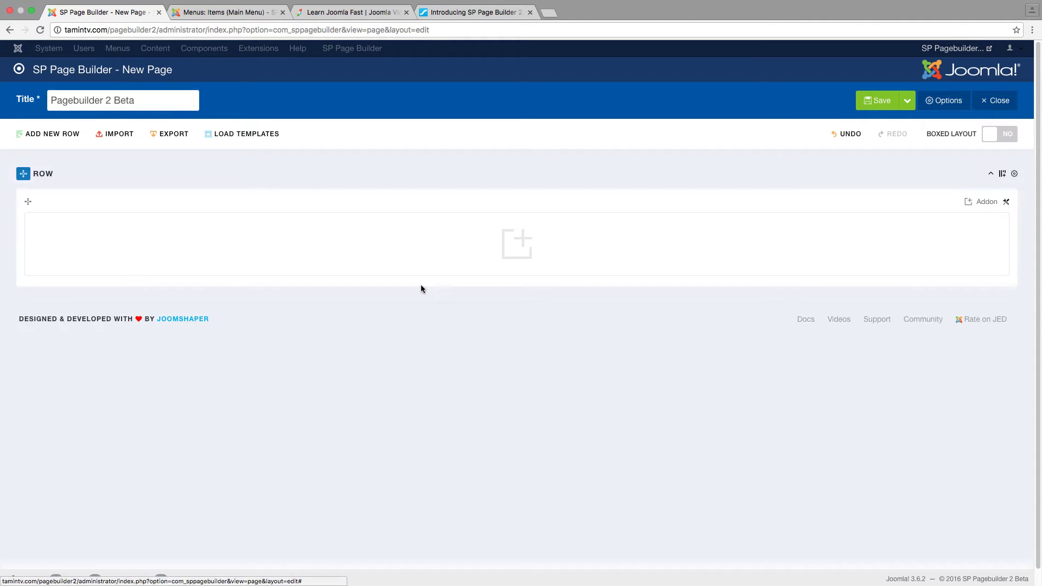
pyautogui.click(520, 243)
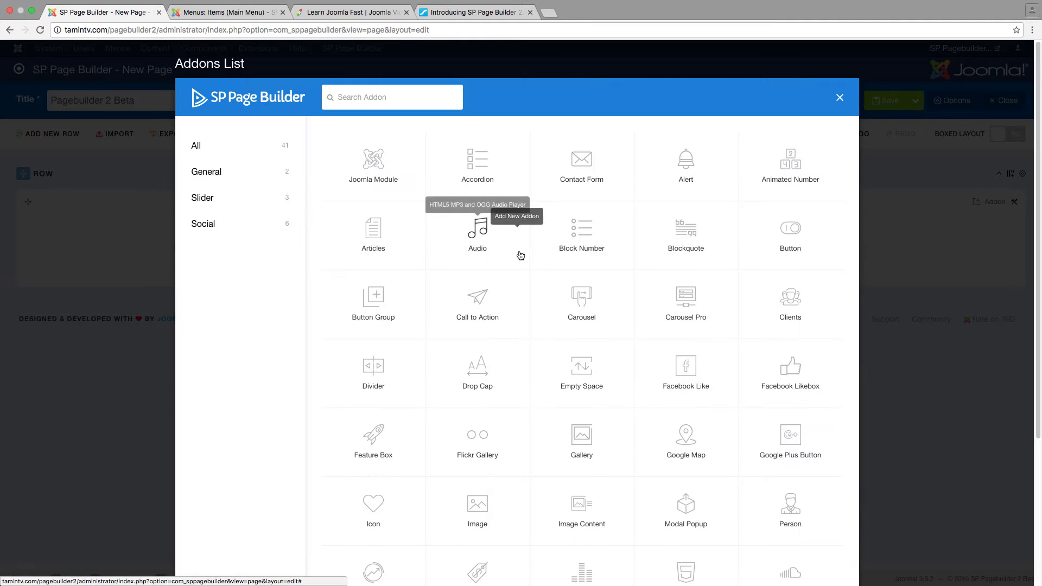
pyautogui.click(478, 166)
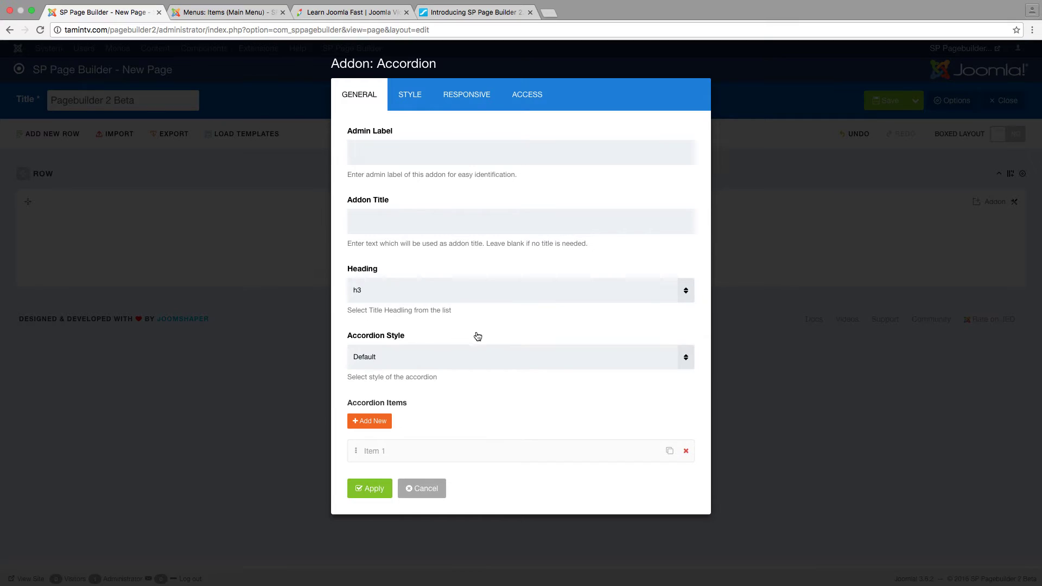
pyautogui.click(371, 488)
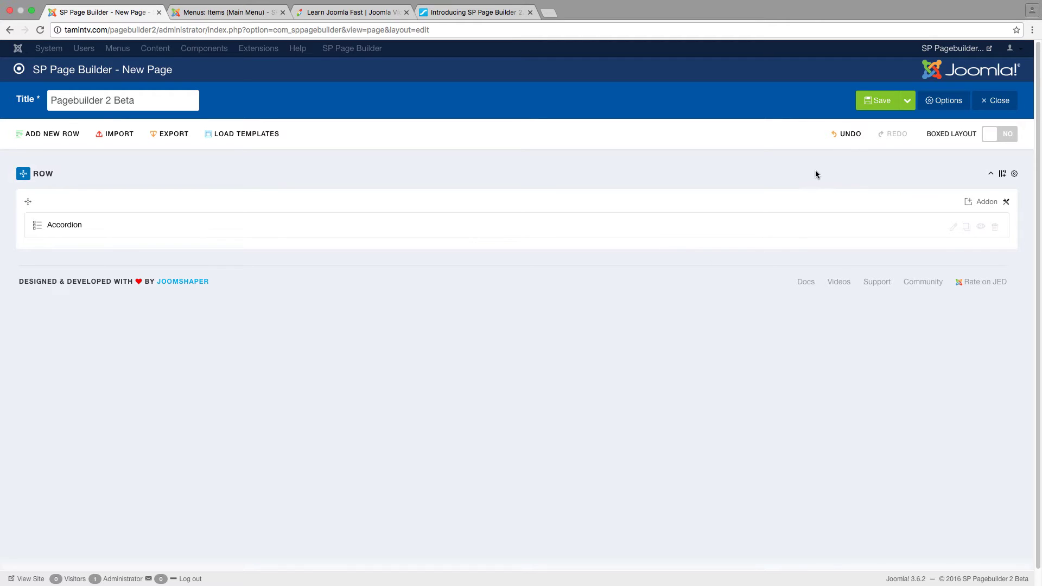
pyautogui.click(907, 100)
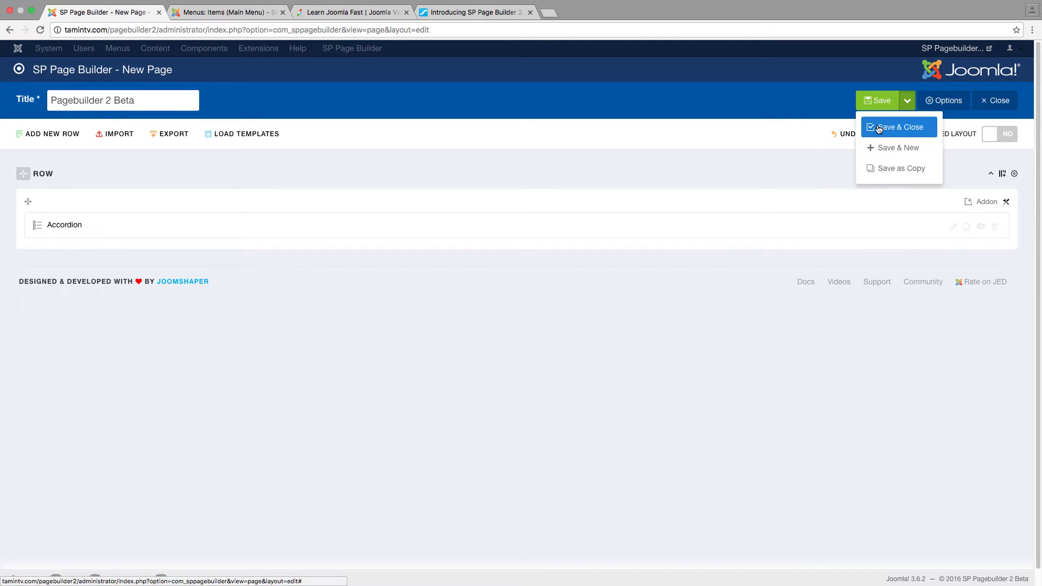
pyautogui.click(879, 128)
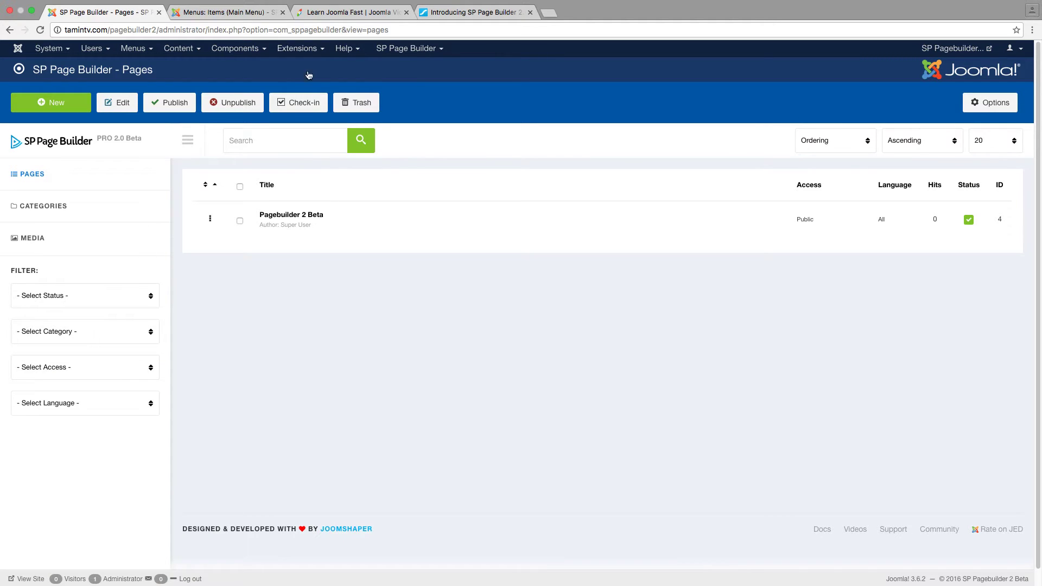
# Glance at the site's front end, then return to the menu items and dismiss the saved message
pyautogui.click(215, 12)
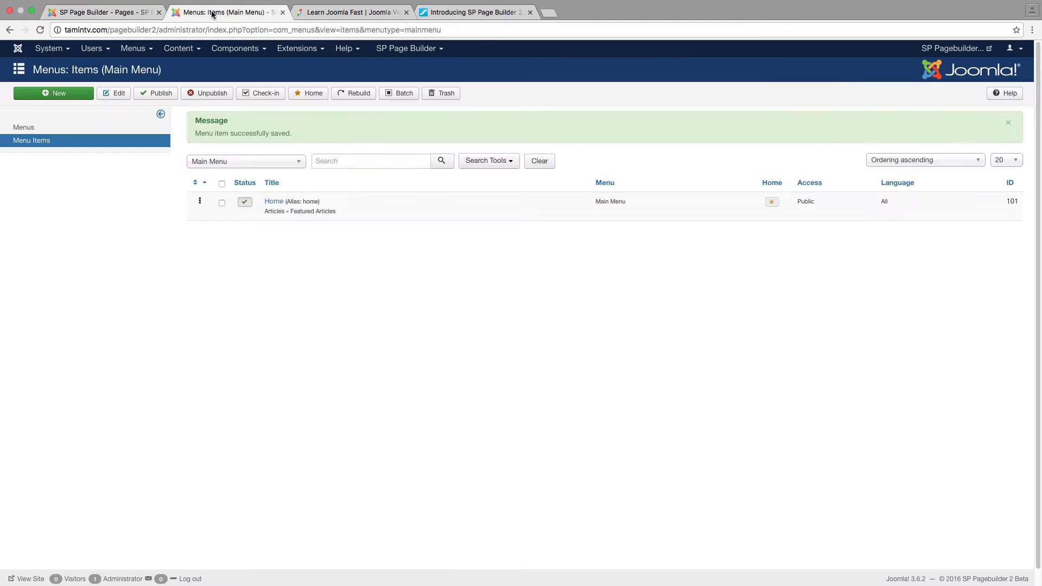
pyautogui.click(935, 50)
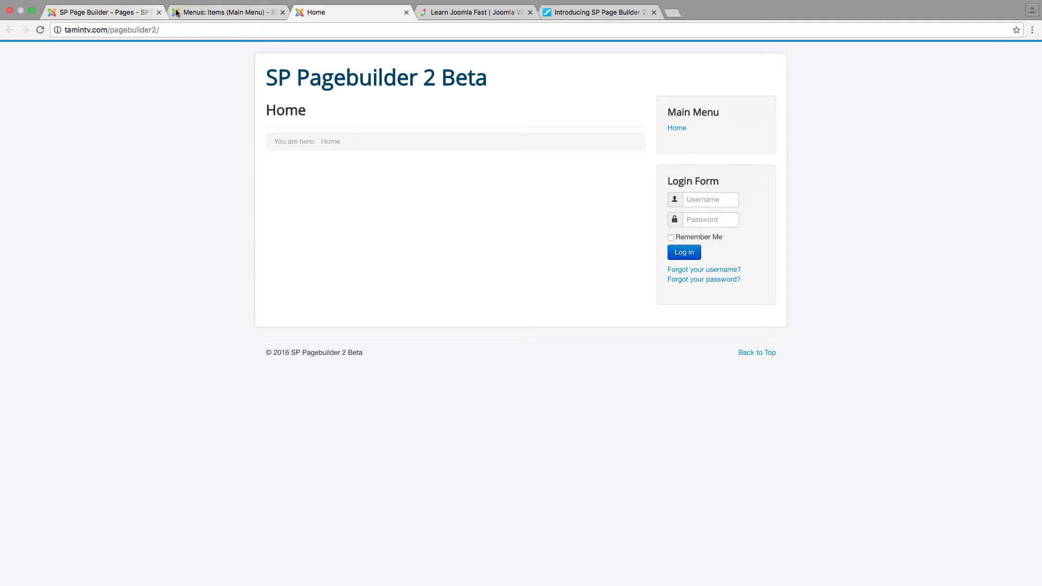
pyautogui.click(199, 11)
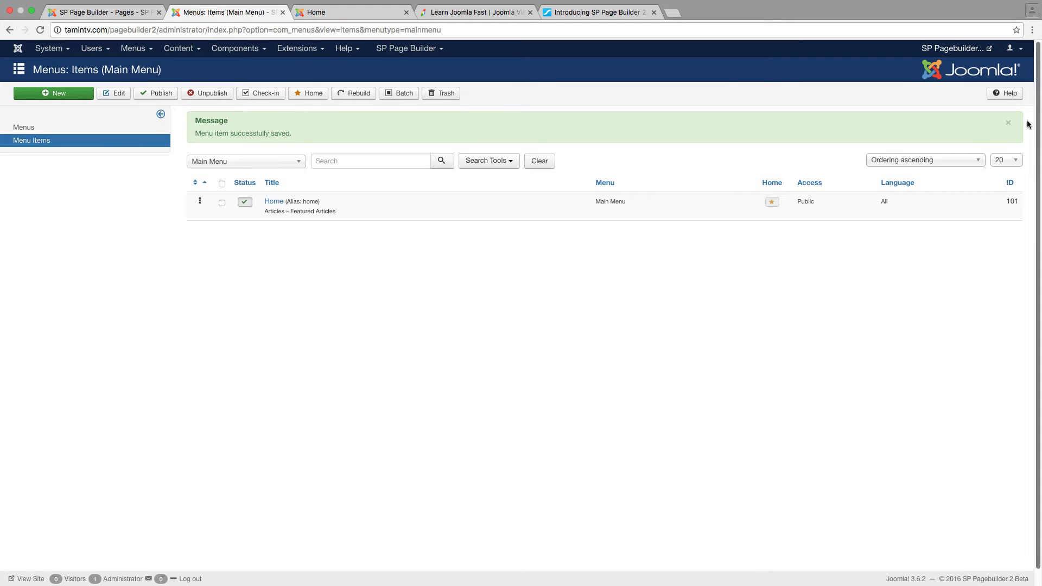
pyautogui.click(1009, 123)
# Make the Home menu item an SP Page Builder Page linked to Pagebuilder 2 Beta and save it
pyautogui.click(274, 202)
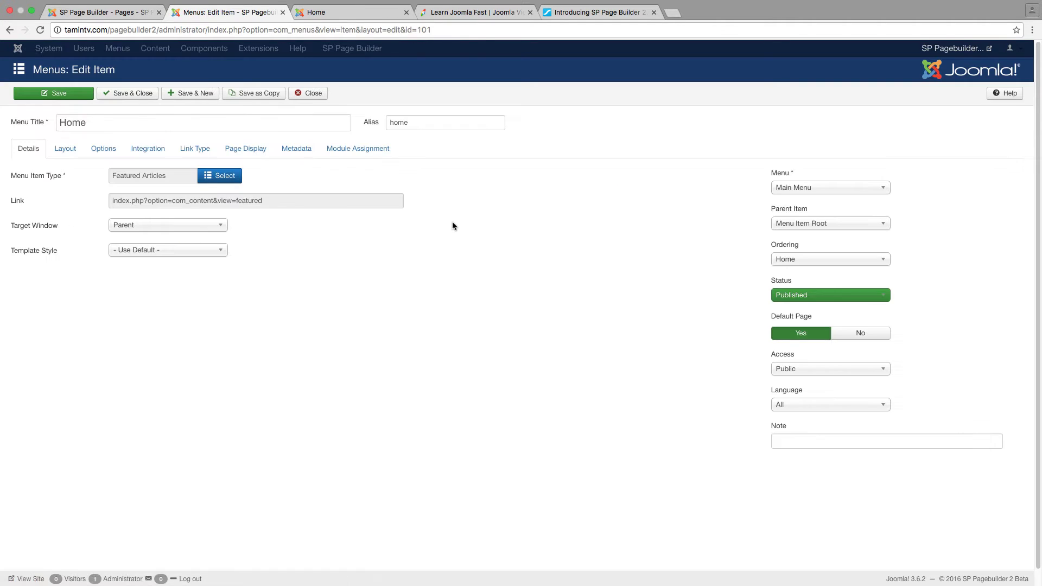
pyautogui.click(215, 182)
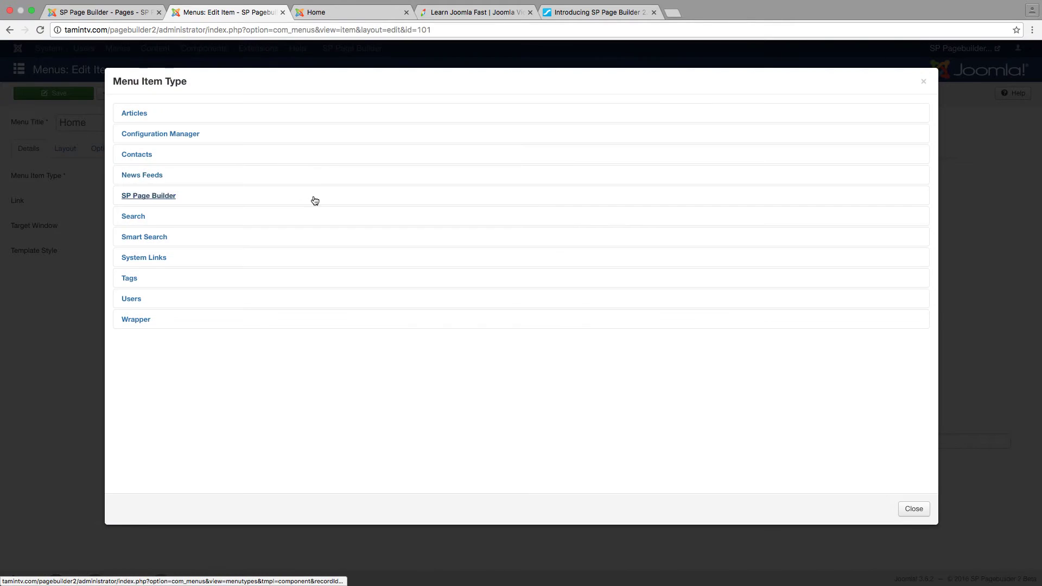
pyautogui.click(145, 196)
pyautogui.click(154, 226)
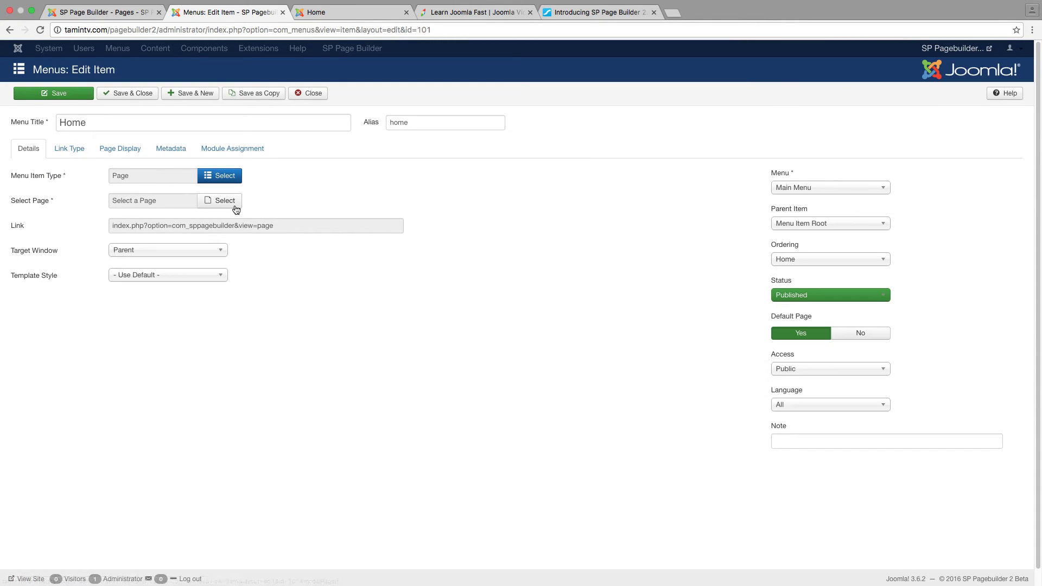
pyautogui.click(233, 206)
pyautogui.click(158, 191)
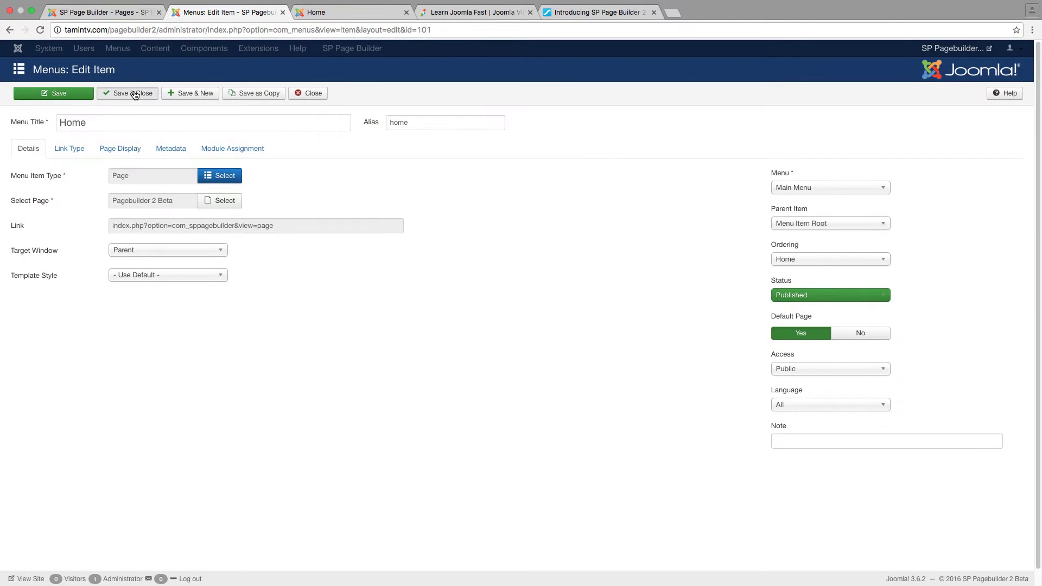
pyautogui.click(134, 92)
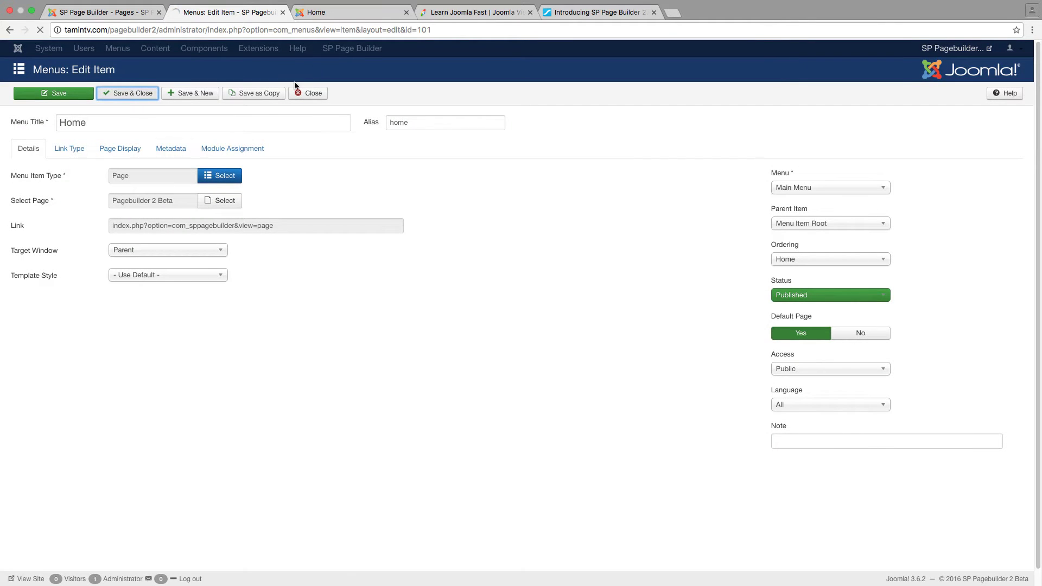
pyautogui.click(121, 12)
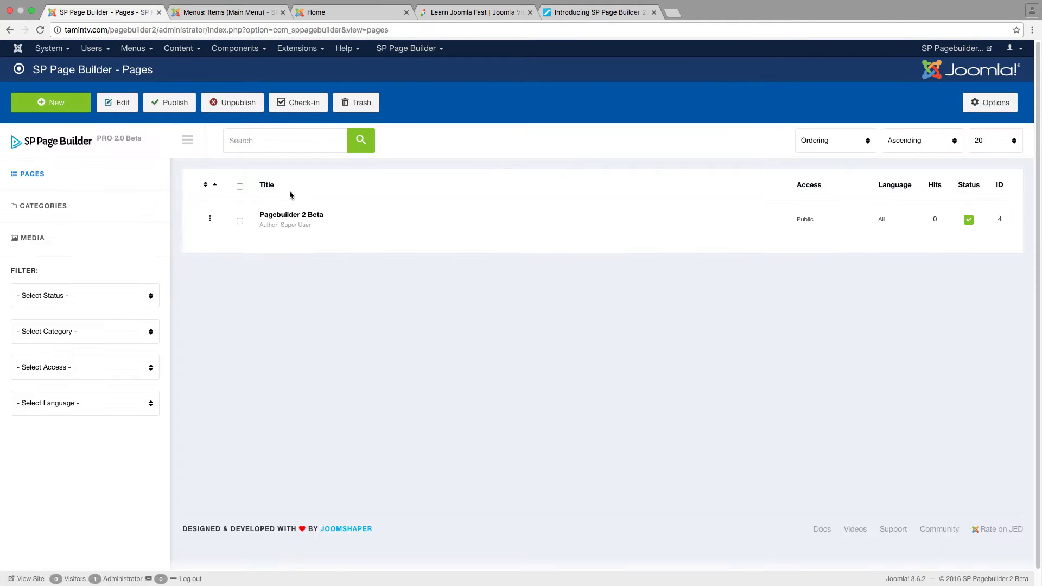
pyautogui.click(238, 15)
# Reload the home page, log in with the admin username and password, and open frontend editing
pyautogui.click(324, 15)
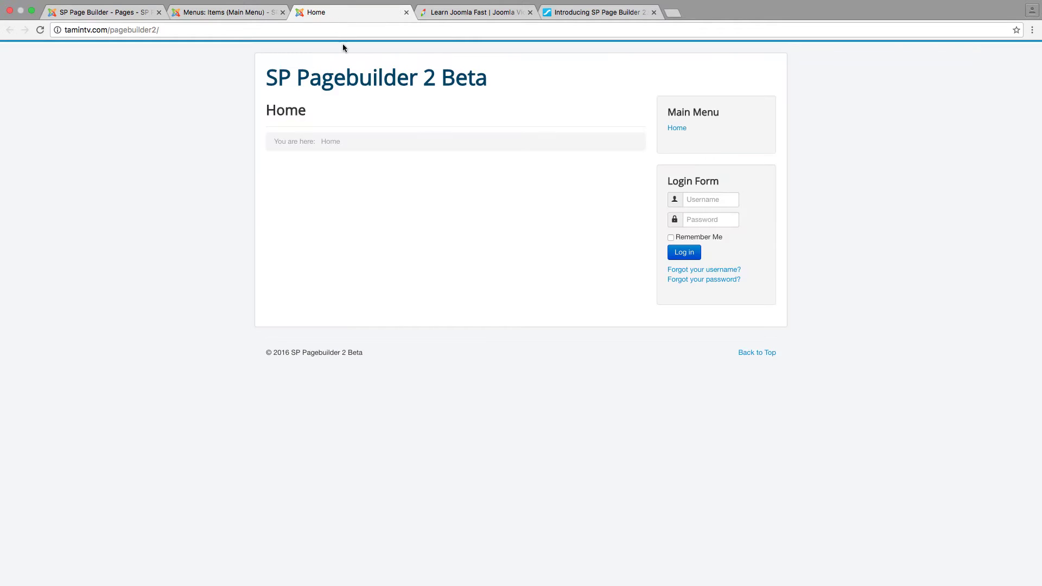
pyautogui.click(40, 31)
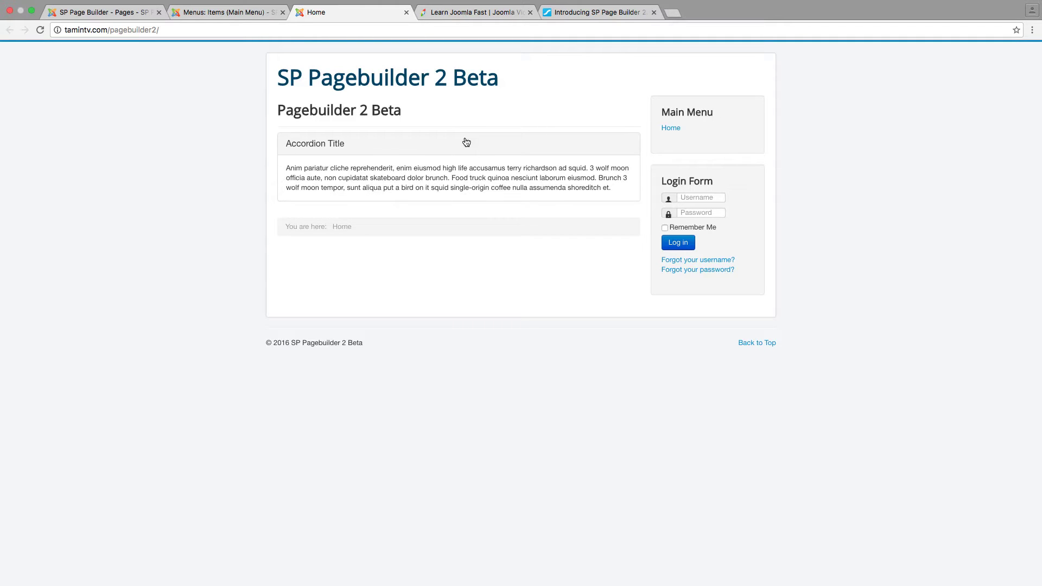
pyautogui.click(704, 200)
pyautogui.write('admin')
pyautogui.press('Tab')
pyautogui.write('••••••••')
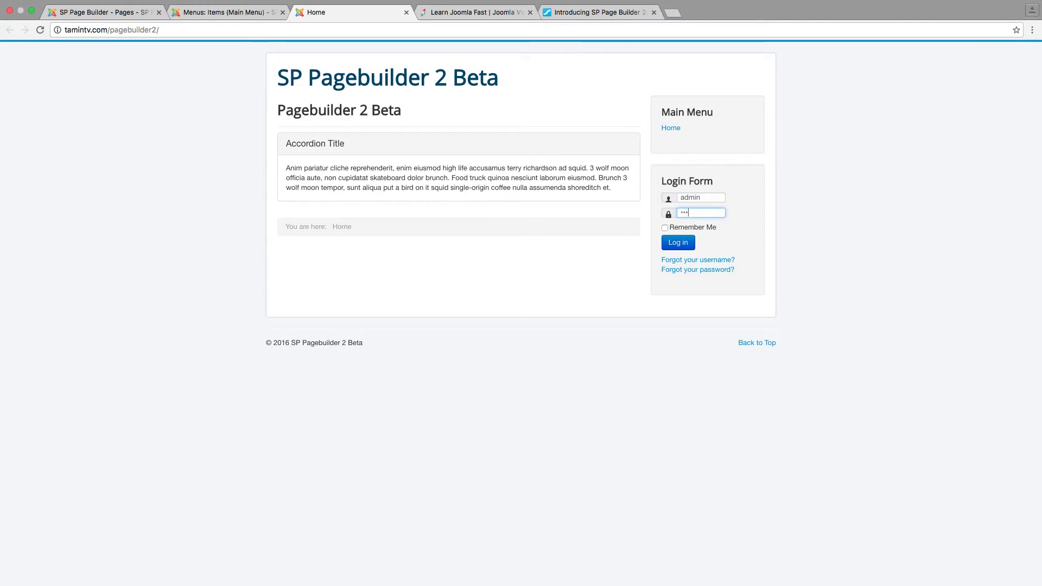
pyautogui.press('Return')
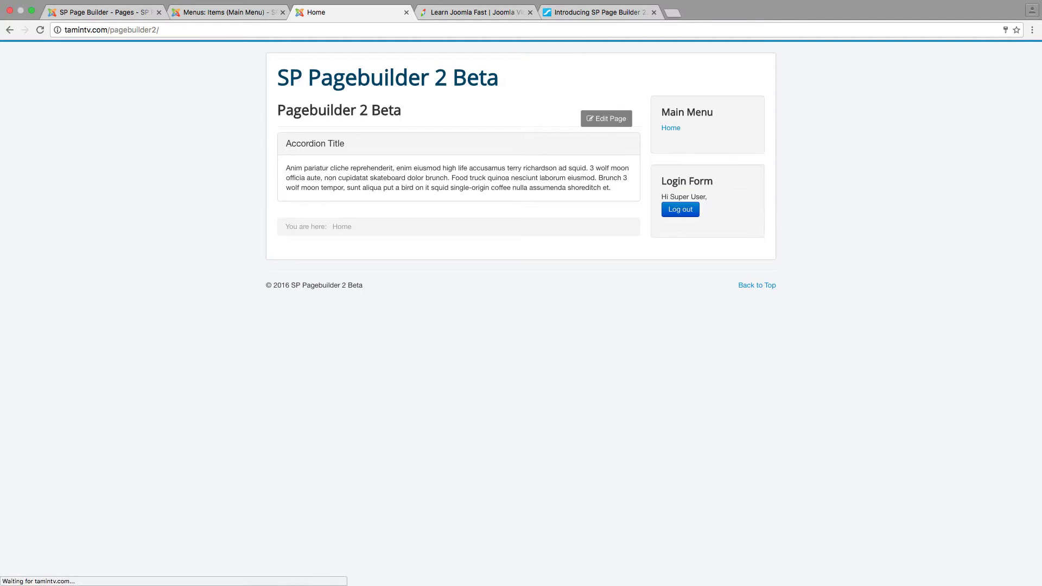
pyautogui.click(602, 126)
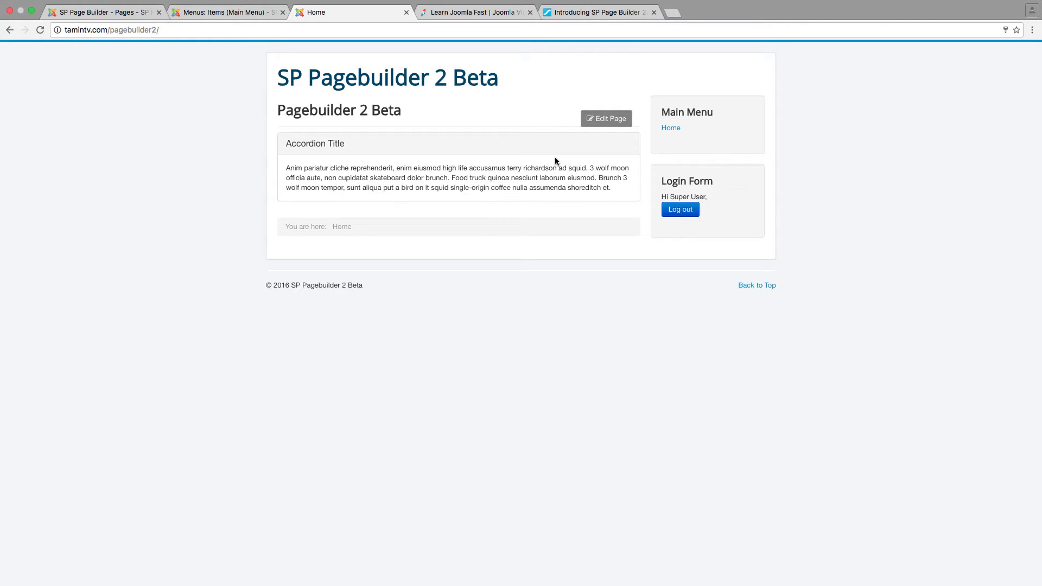
pyautogui.click(610, 119)
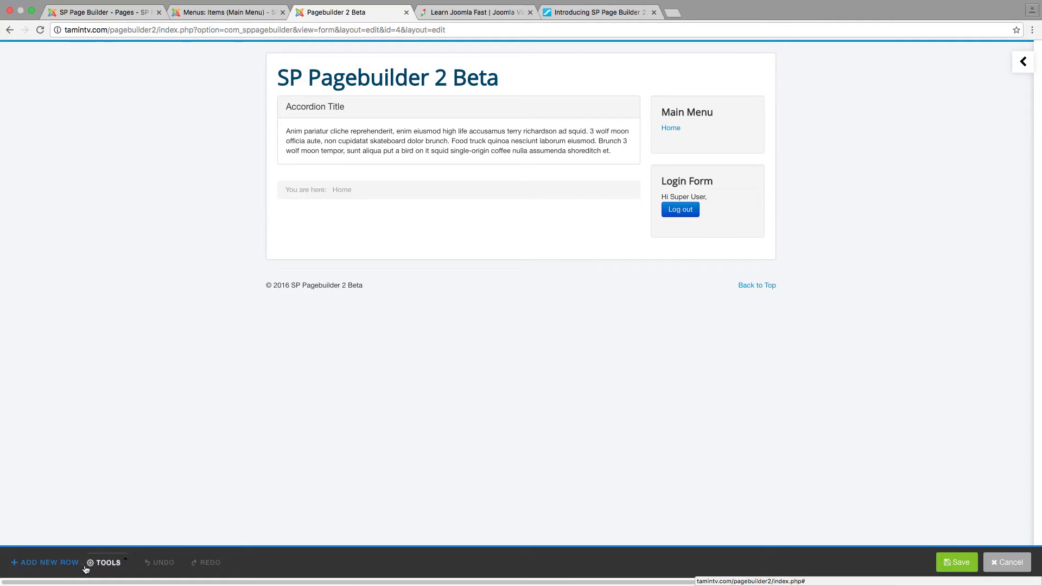
# Add a second, empty row below the accordion on the Pagebuilder 2 Beta page
pyautogui.click(106, 562)
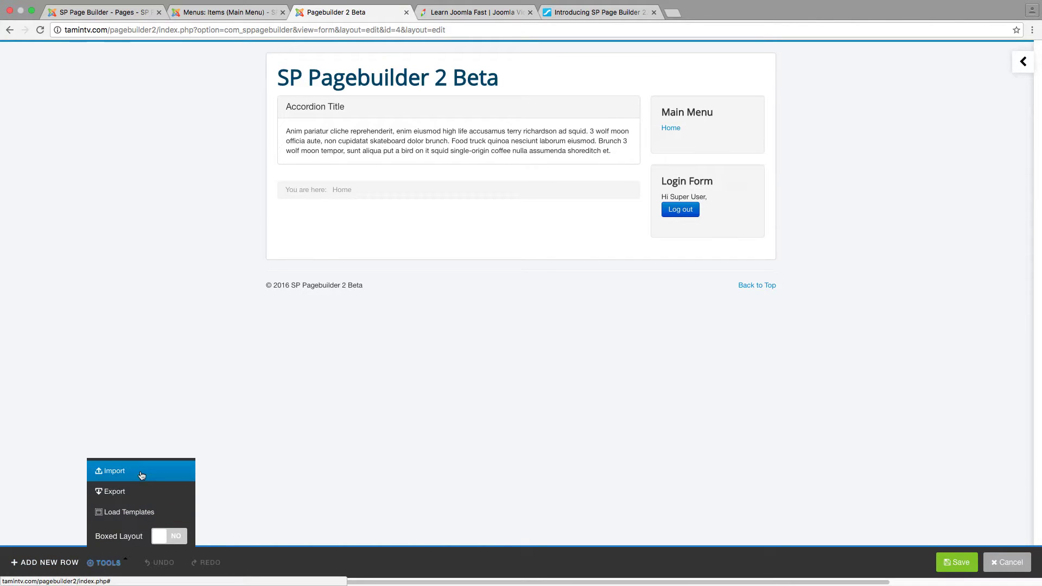
pyautogui.click(255, 488)
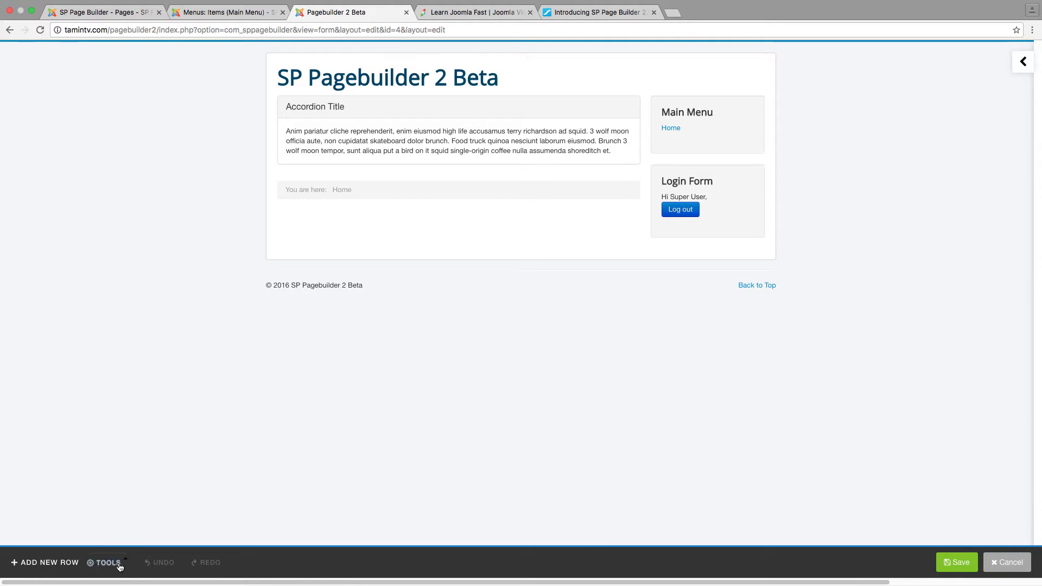
pyautogui.click(53, 565)
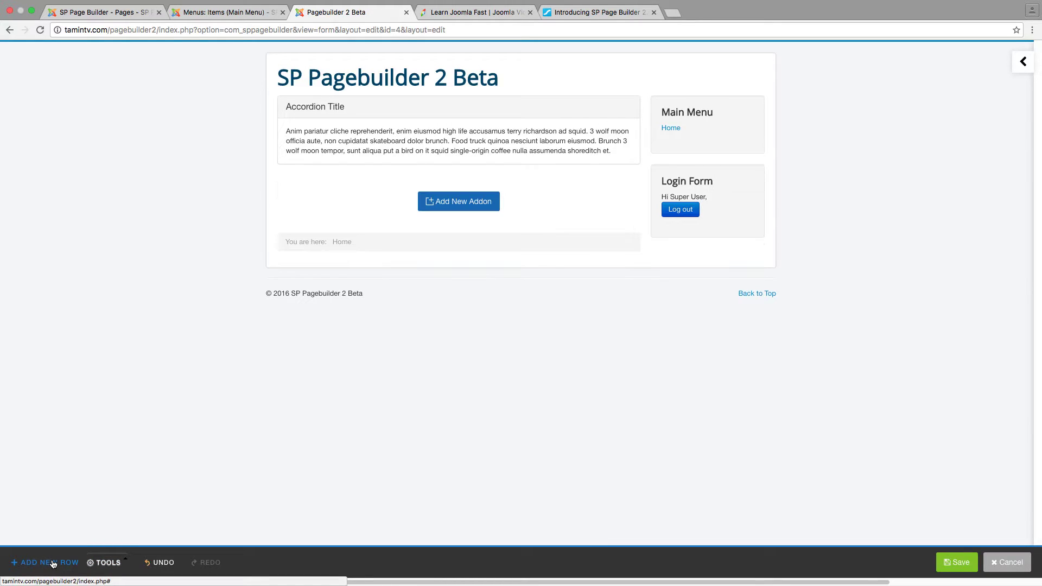
pyautogui.moveTo(509, 136)
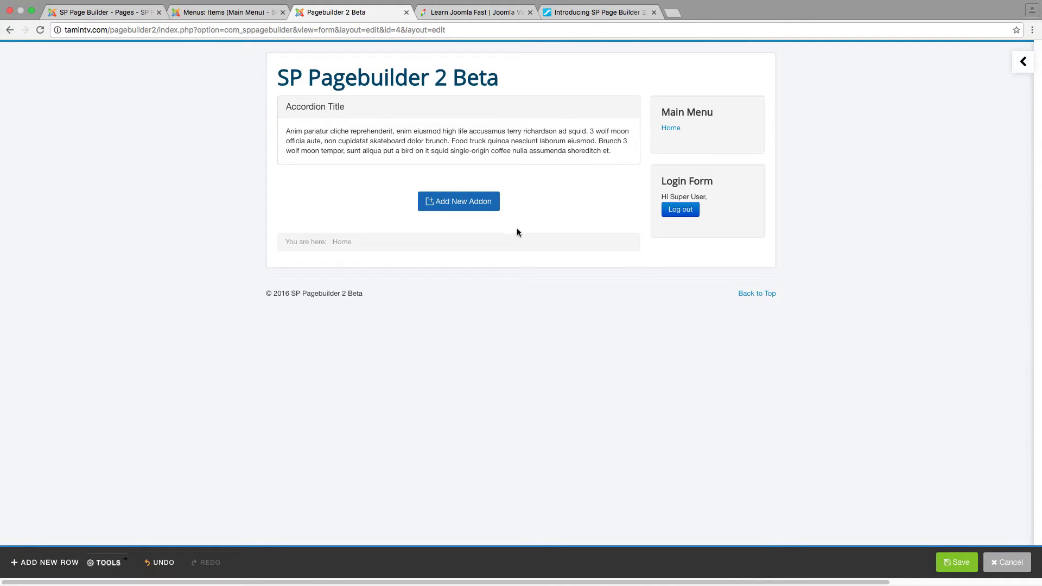
pyautogui.moveTo(467, 117)
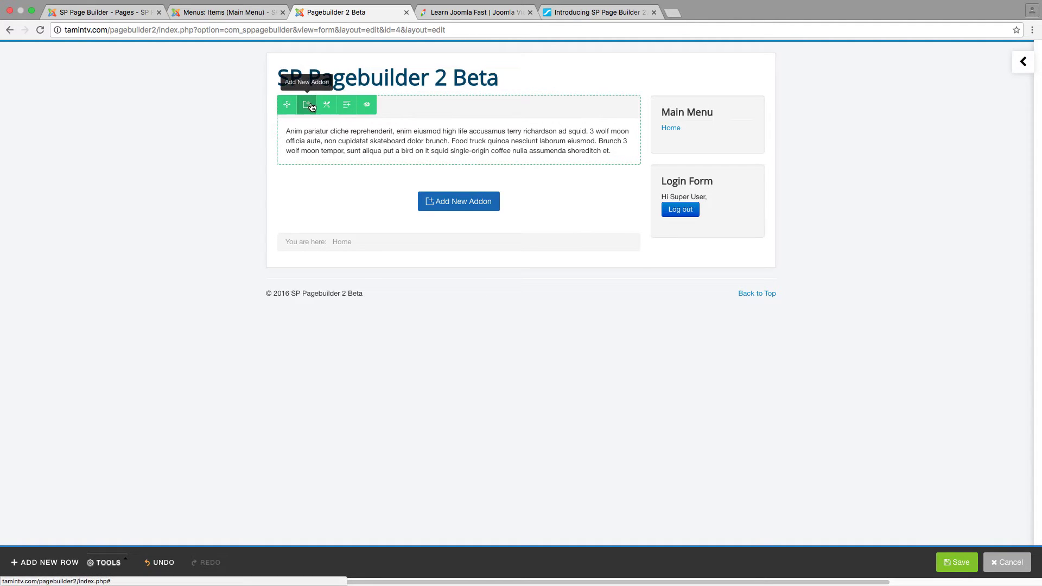
# Delete the accordion addon from the top row
pyautogui.moveTo(287, 104); pyautogui.dragTo(315, 104)
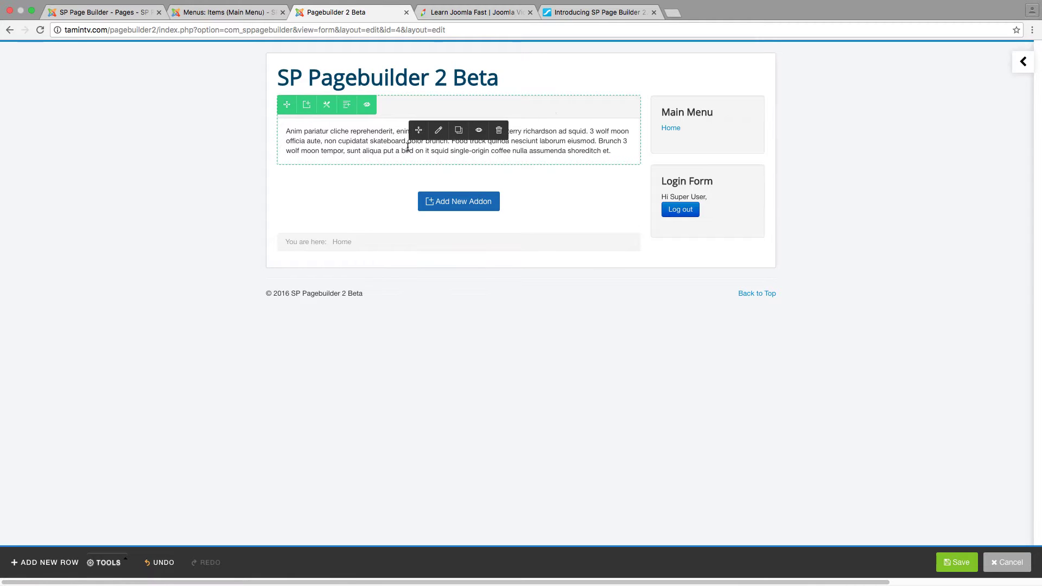
pyautogui.click(498, 130)
pyautogui.click(600, 182)
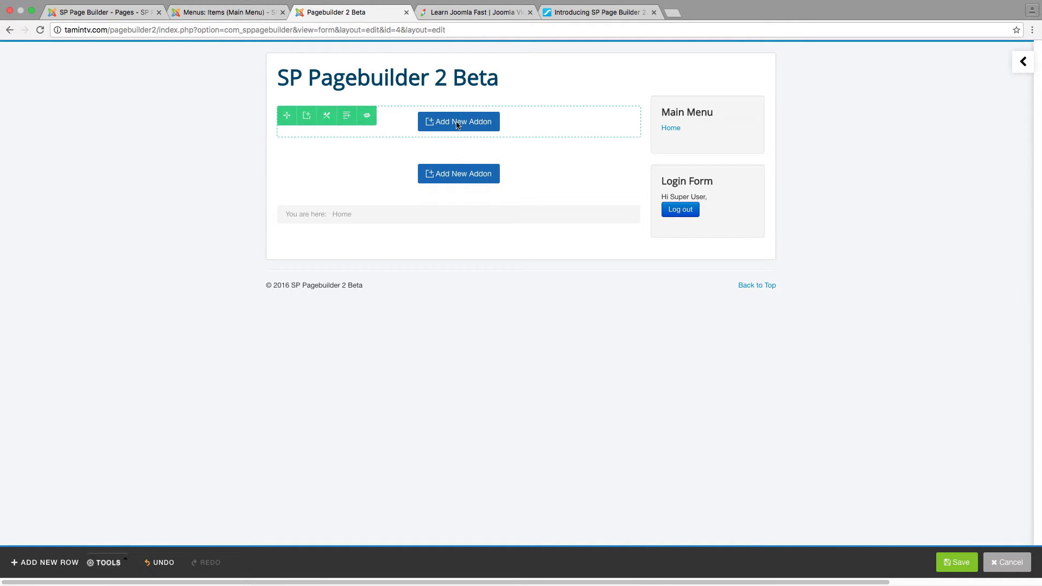
# Add a Text Block addon to the now-empty top column
pyautogui.click(305, 120)
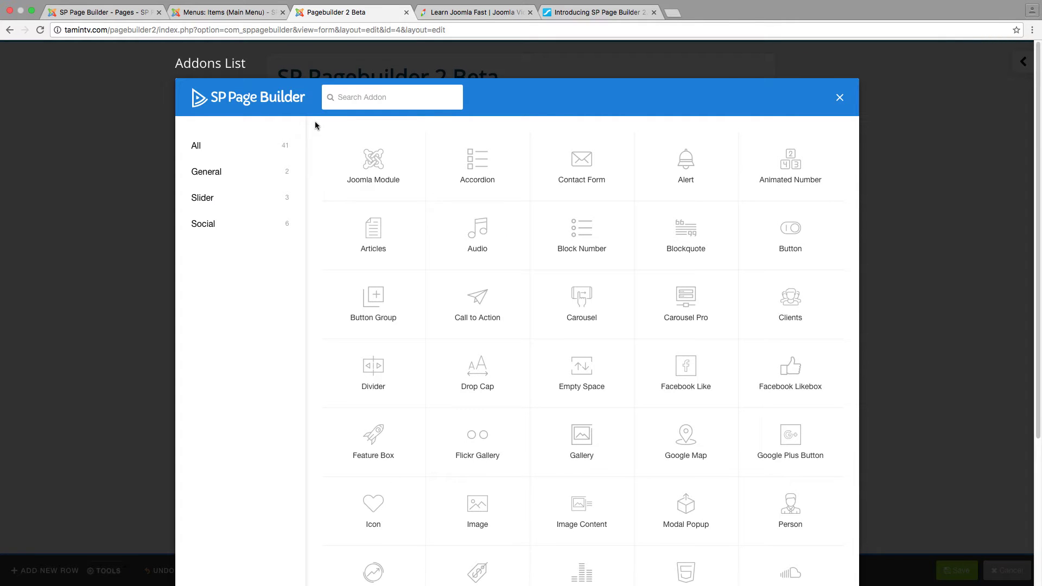
pyautogui.scroll(-1, 461, 276)
pyautogui.scroll(-3, 460, 276)
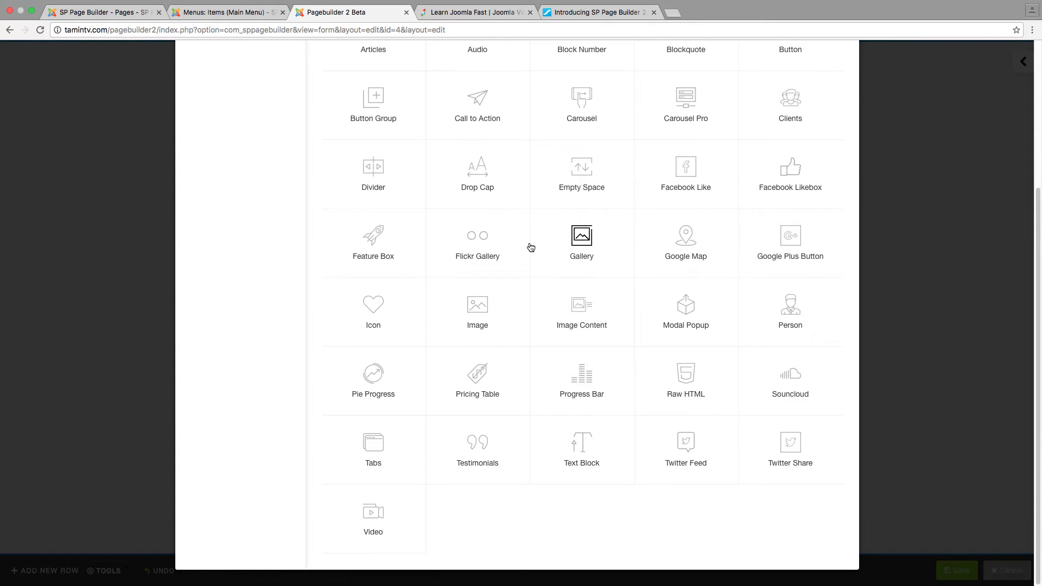
pyautogui.scroll(3, 531, 247)
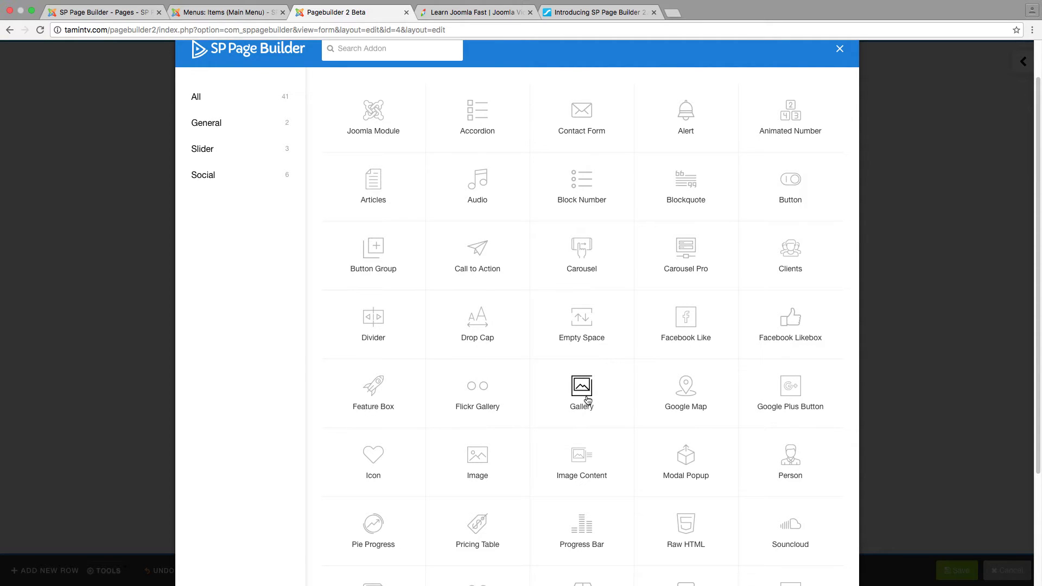
pyautogui.scroll(-3, 486, 395)
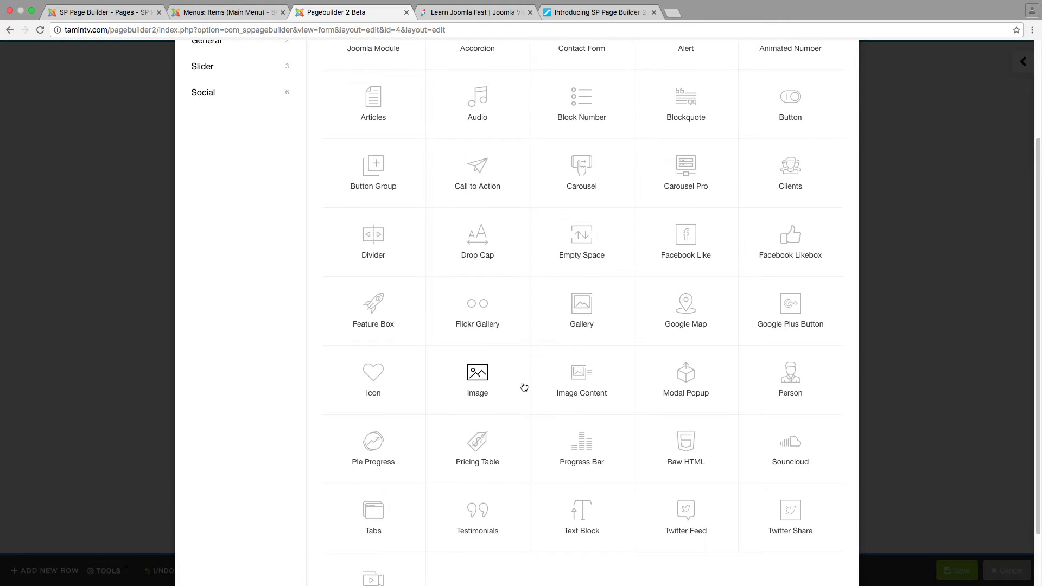
pyautogui.scroll(-3, 524, 386)
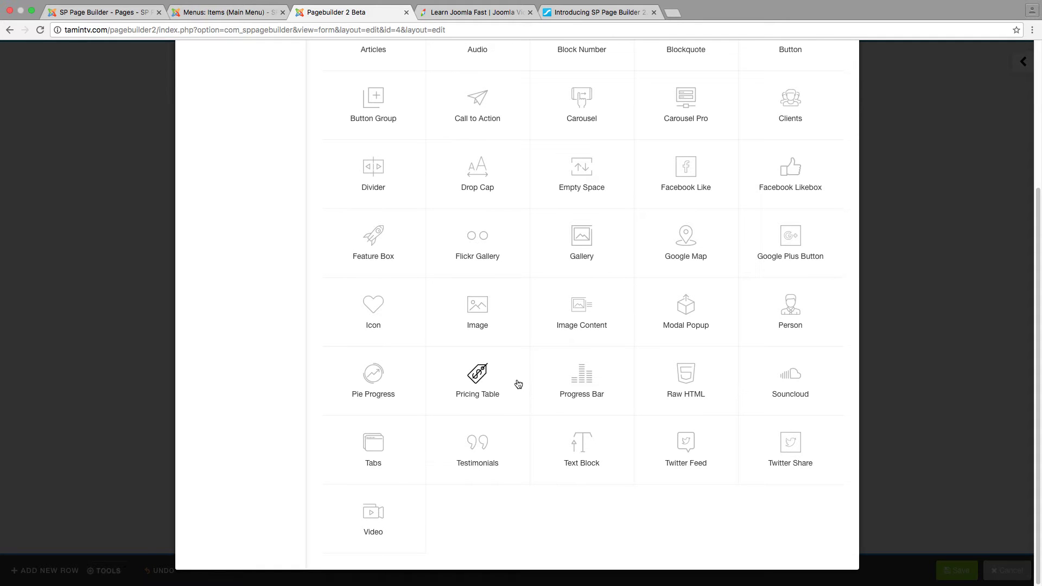
pyautogui.click(582, 442)
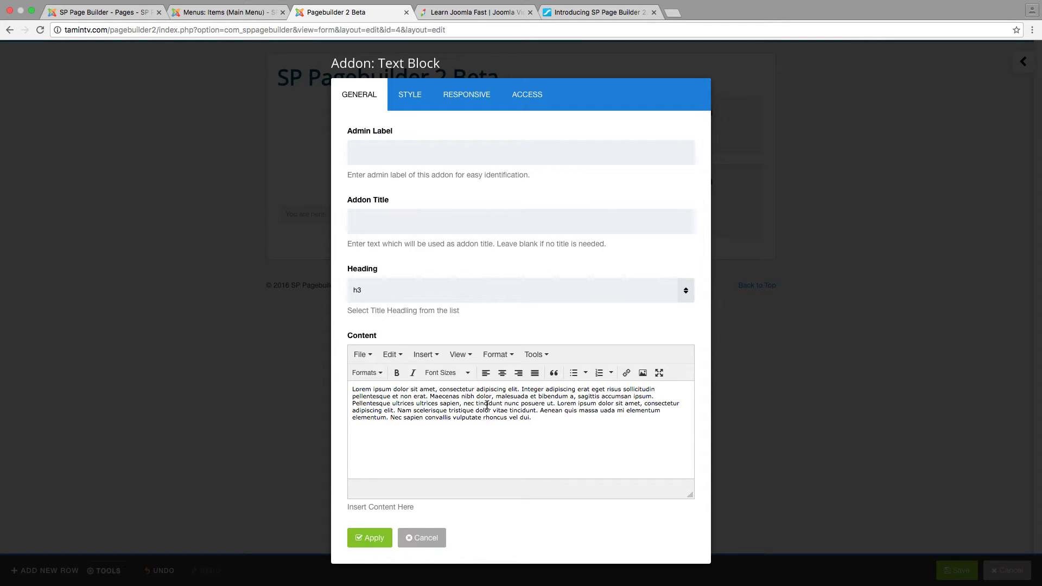
# Enter 'Admin Label' as the Text Block's admin label
pyautogui.click(412, 154)
pyautogui.write('Admin Label')
pyautogui.click(410, 223)
# Browse the Learn Joomla Fast homepage down to its Expert Support Forum section
pyautogui.click(470, 12)
pyautogui.scroll(-20, 513, 110)
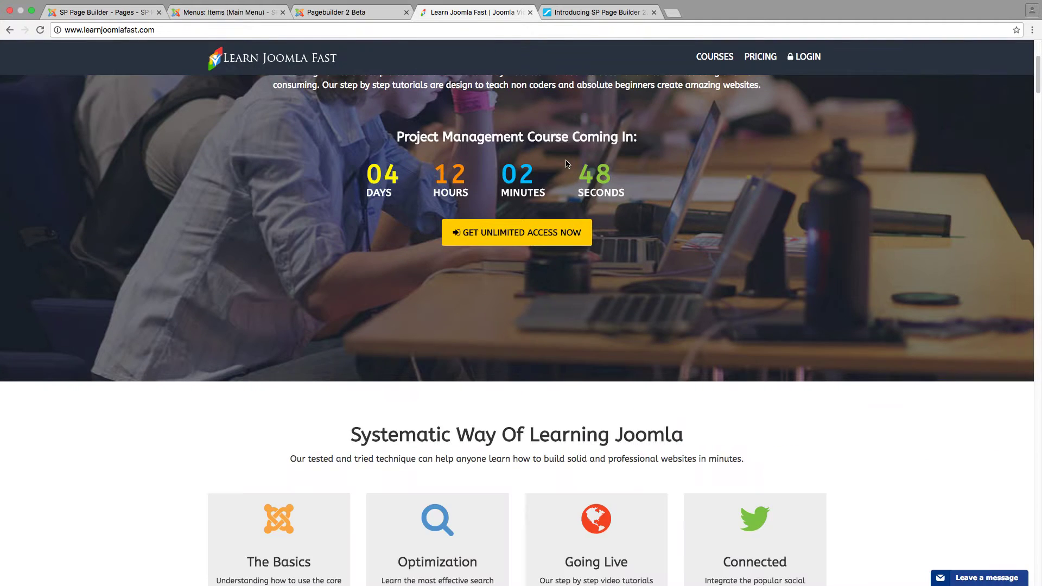
pyautogui.scroll(-9, 565, 168)
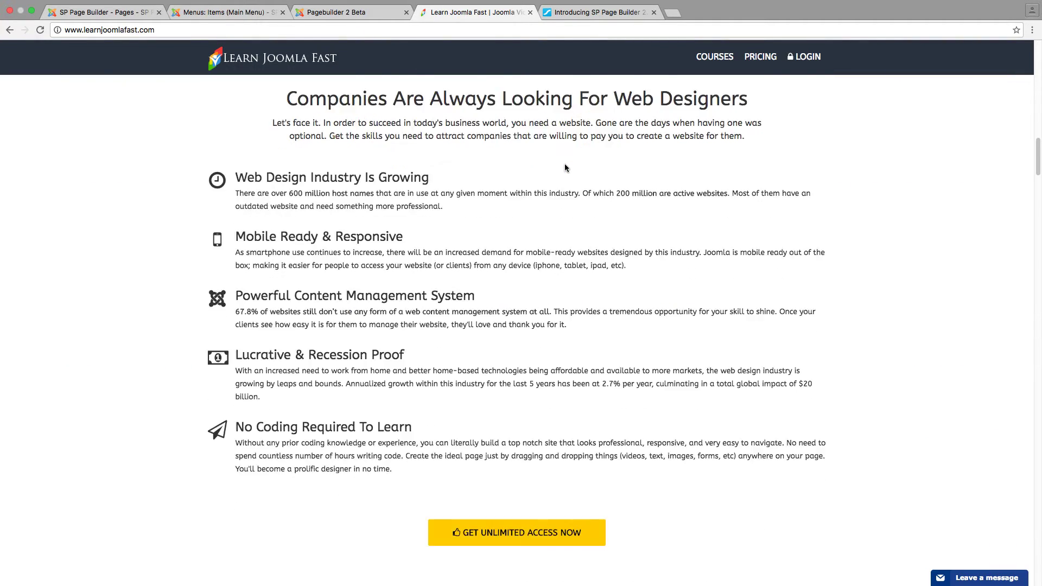
pyautogui.scroll(-20, 565, 164)
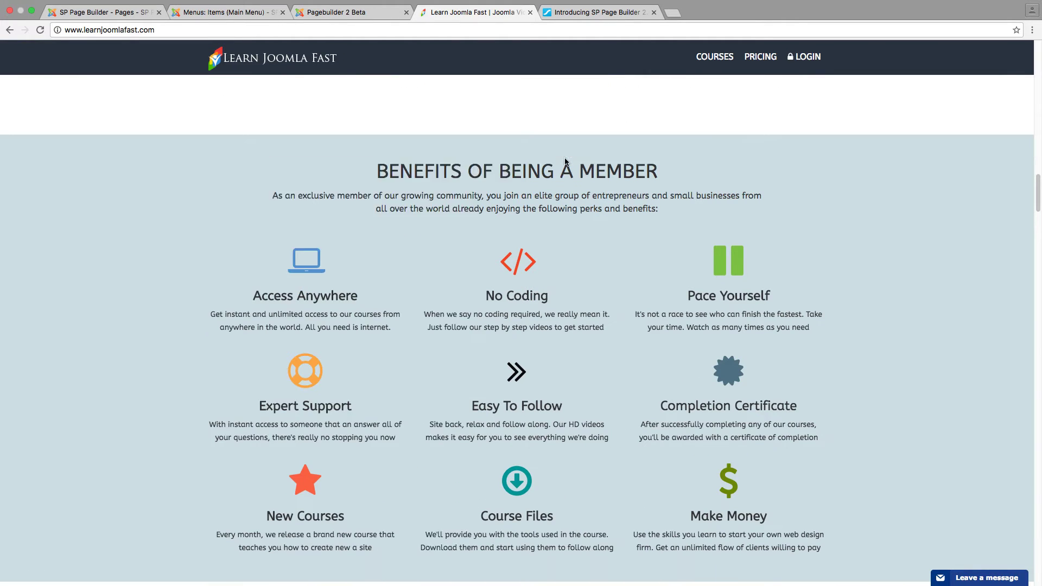
pyautogui.scroll(-20, 555, 171)
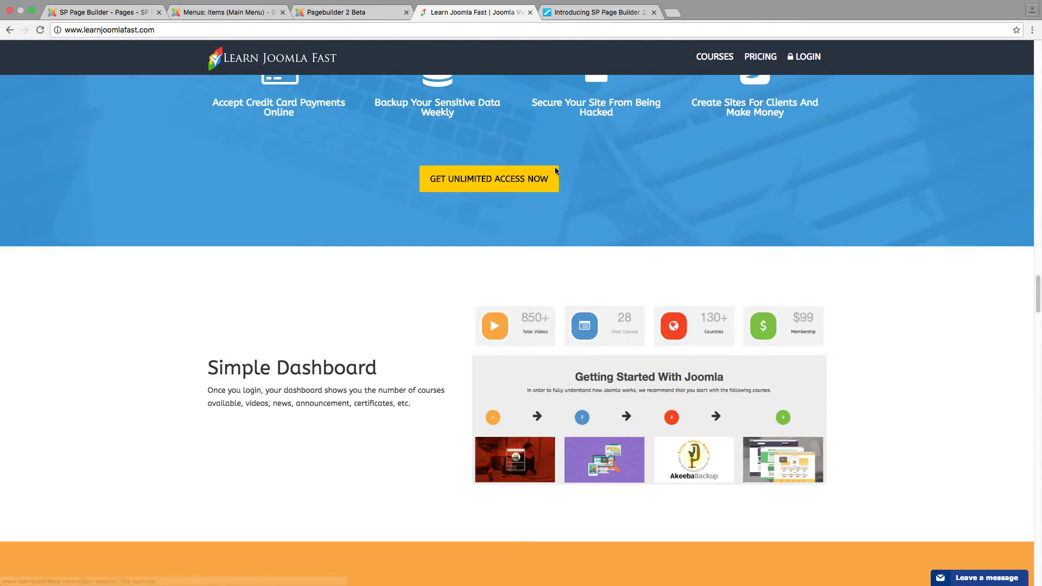
pyautogui.scroll(-9, 555, 171)
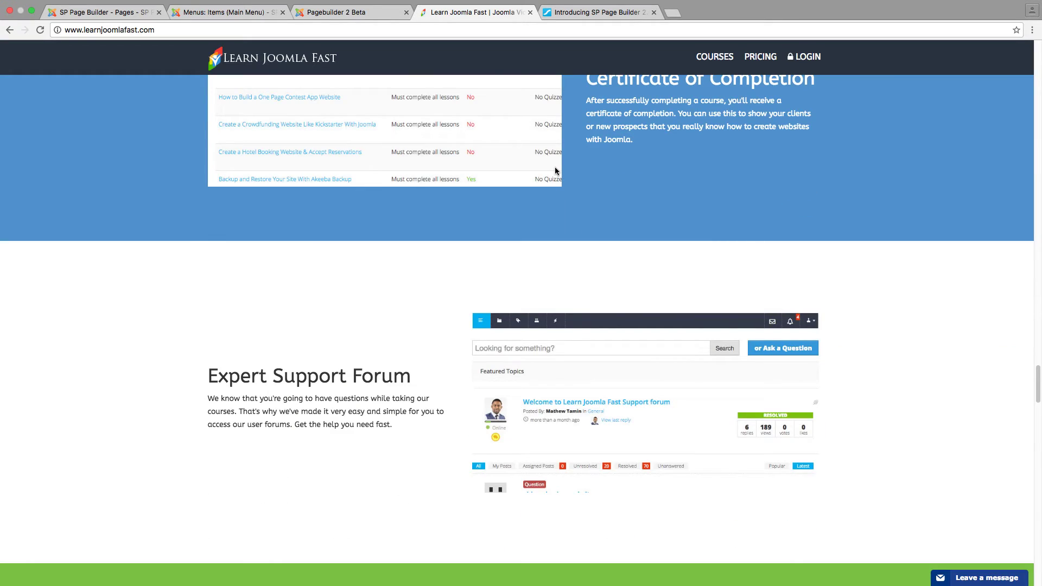
# Title the Text Block 'Top Section Content' with an h1 heading
pyautogui.click(347, 12)
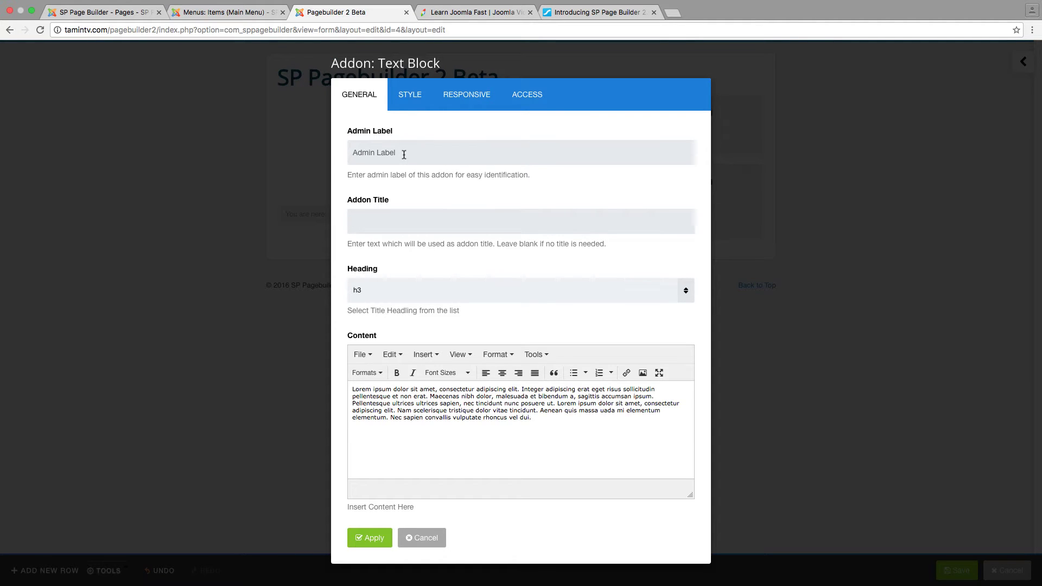
pyautogui.write('Top Section COntent')
pyautogui.press('BackSpace')
pyautogui.press('BackSpace')
pyautogui.press('BackSpace')
pyautogui.press('BackSpace')
pyautogui.press('BackSpace')
pyautogui.press('BackSpace')
pyautogui.write('ontent')
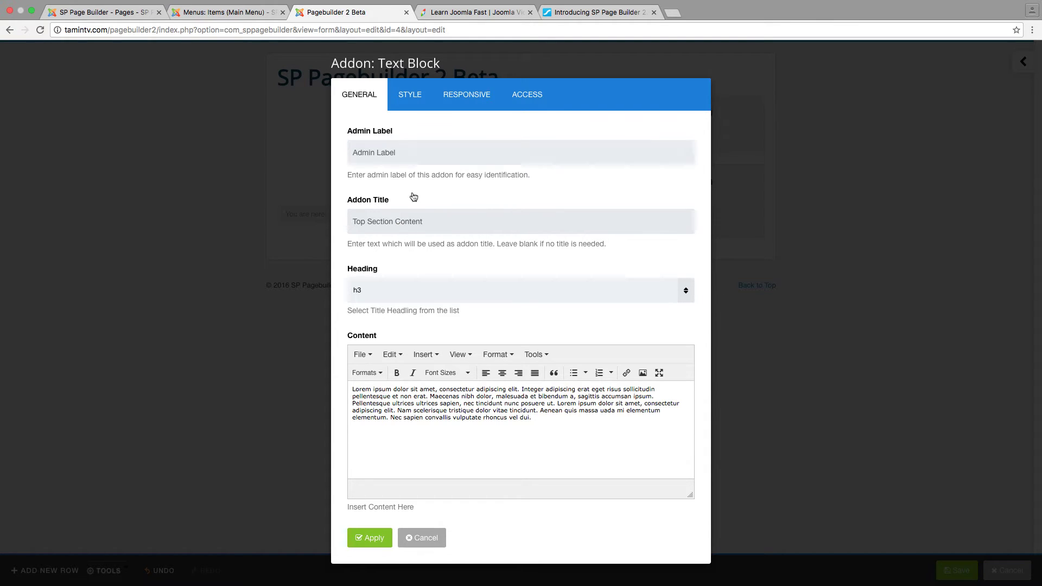
pyautogui.click(431, 295)
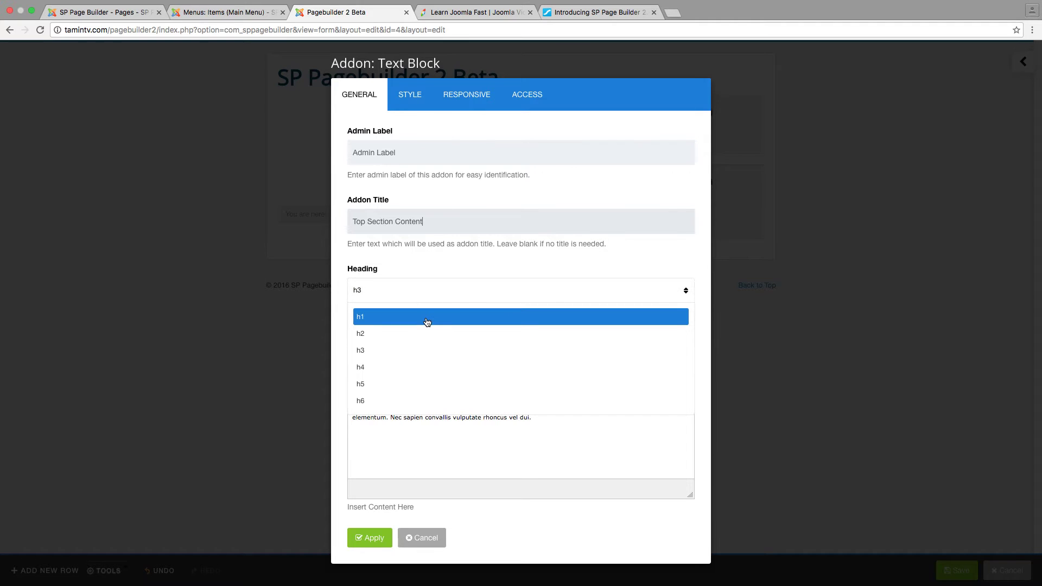
pyautogui.click(425, 317)
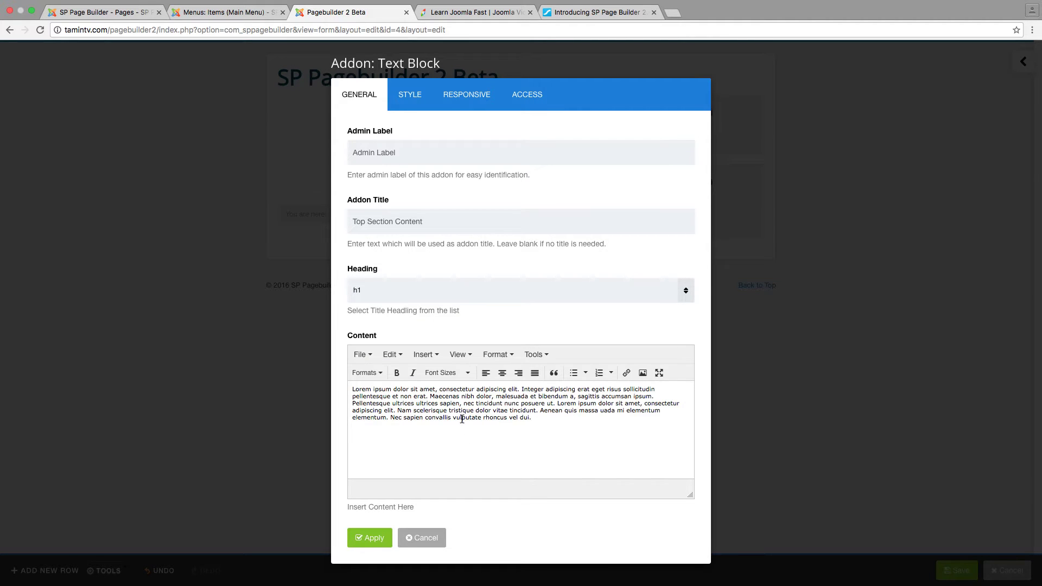
# Replace the lorem ipsum content with 'Put your text here to be shown on the frontend of the website'
pyautogui.tripleClick(465, 400)
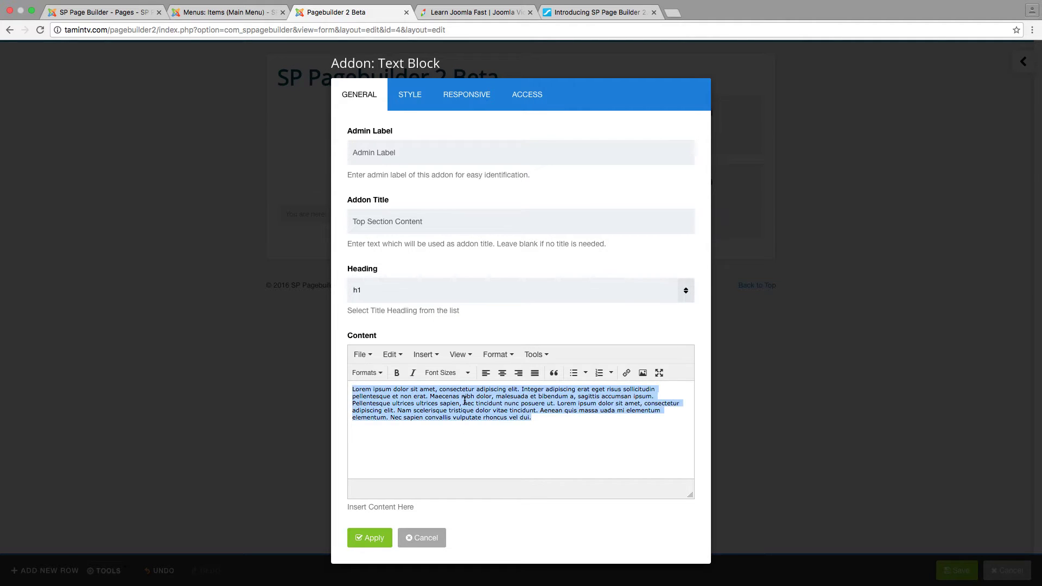
pyautogui.write('SP Pagebu')
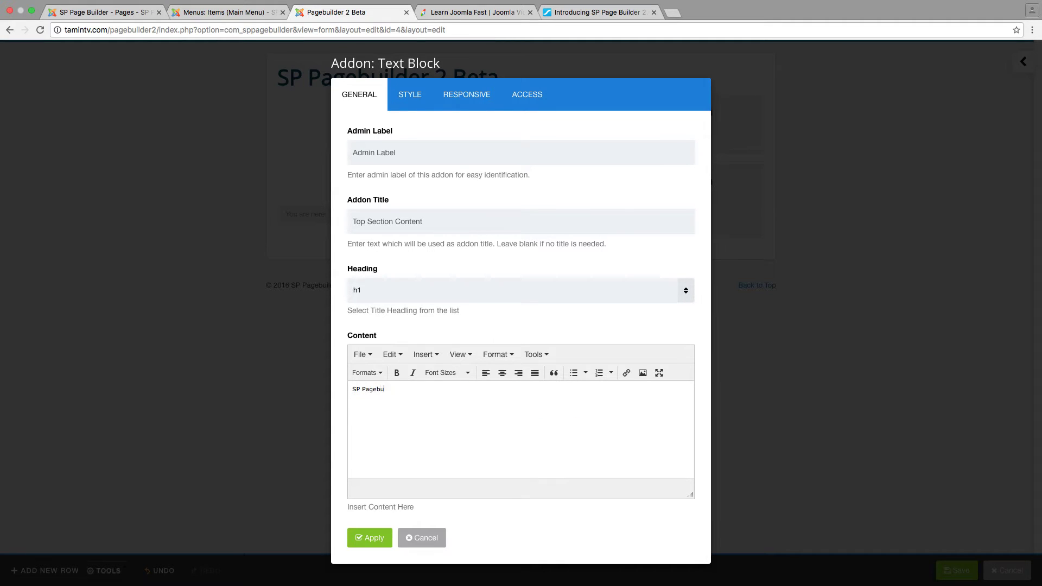
pyautogui.write('ilder 2 Beta')
pyautogui.rightClick(414, 393)
pyautogui.tripleClick(394, 390)
pyautogui.write('jh')
pyautogui.write('Pt')
pyautogui.press('BackSpace')
pyautogui.write('ut your text here to be shown on the frontend')
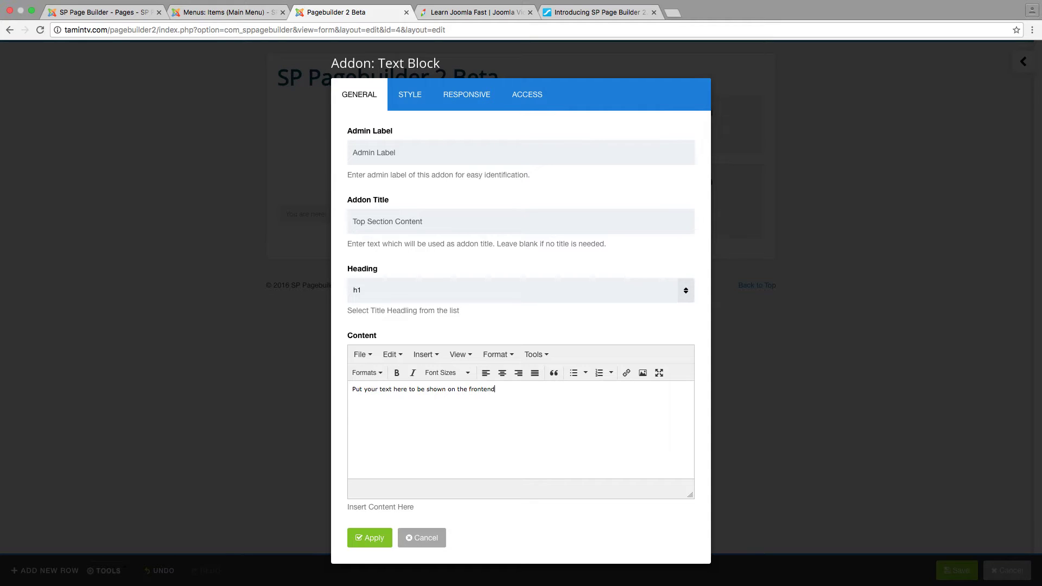
pyautogui.write(' of the website')
pyautogui.click(417, 97)
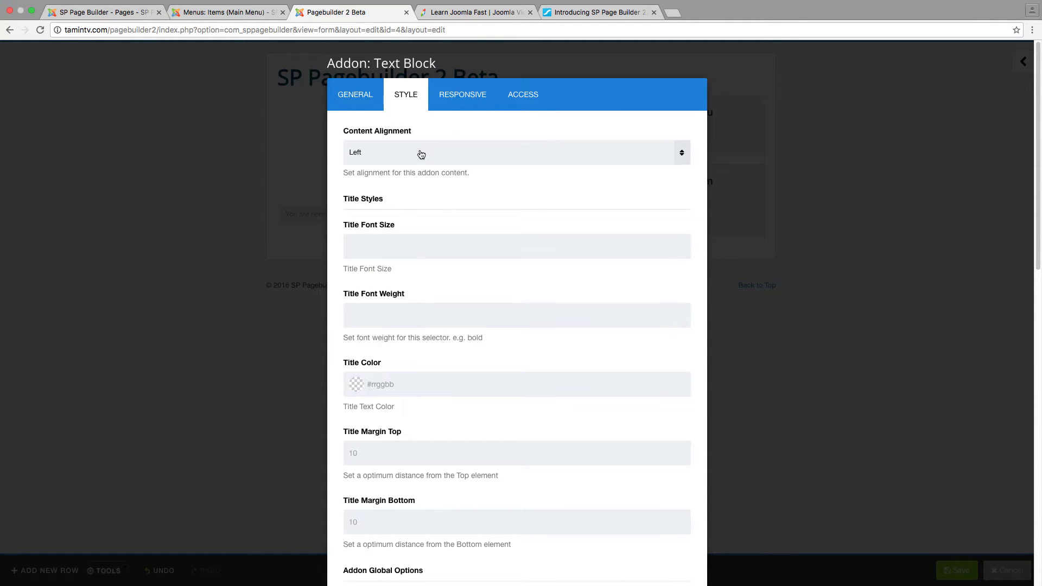
# Keep content alignment Left, enter 60, and set the title font weight to bold
pyautogui.click(421, 155)
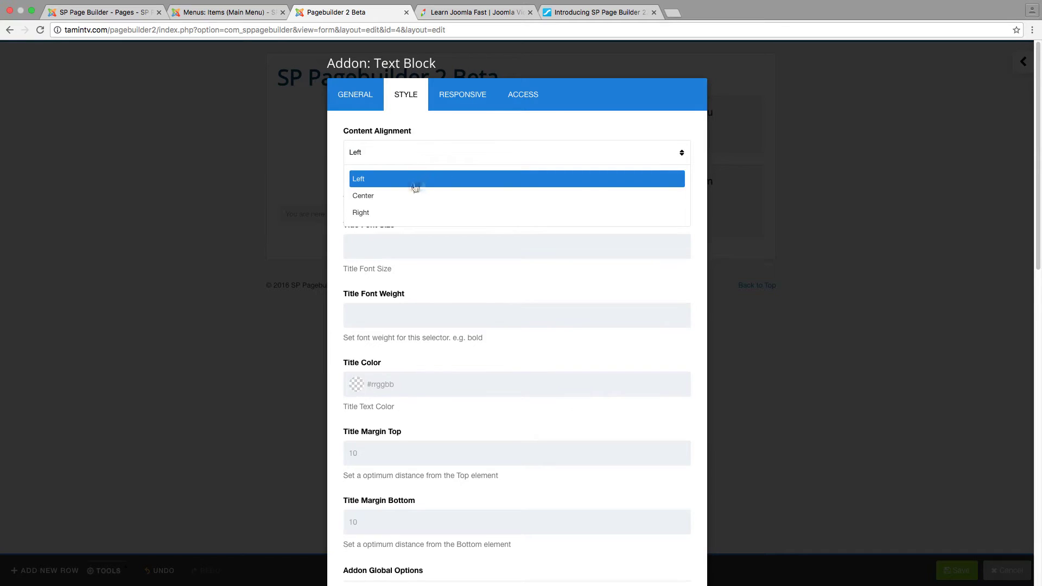
pyautogui.click(440, 242)
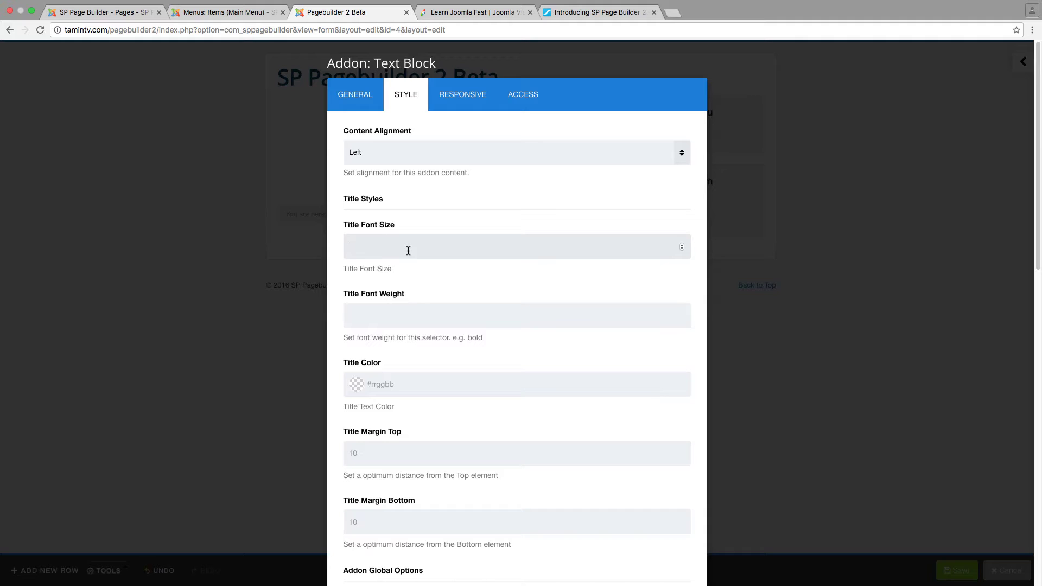
pyautogui.write('60')
pyautogui.click(432, 318)
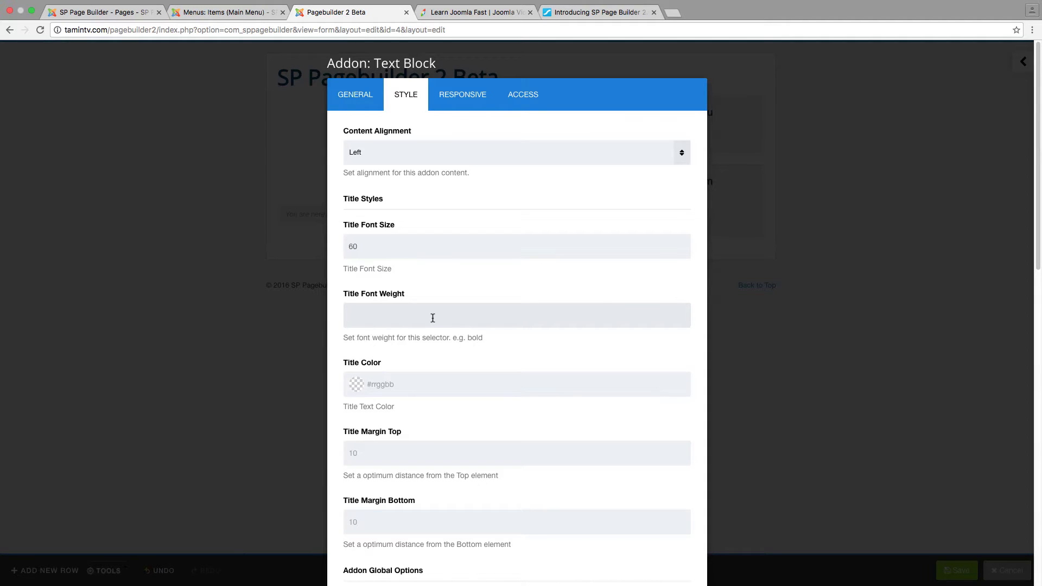
pyautogui.write('bold')
pyautogui.scroll(-3, 495, 349)
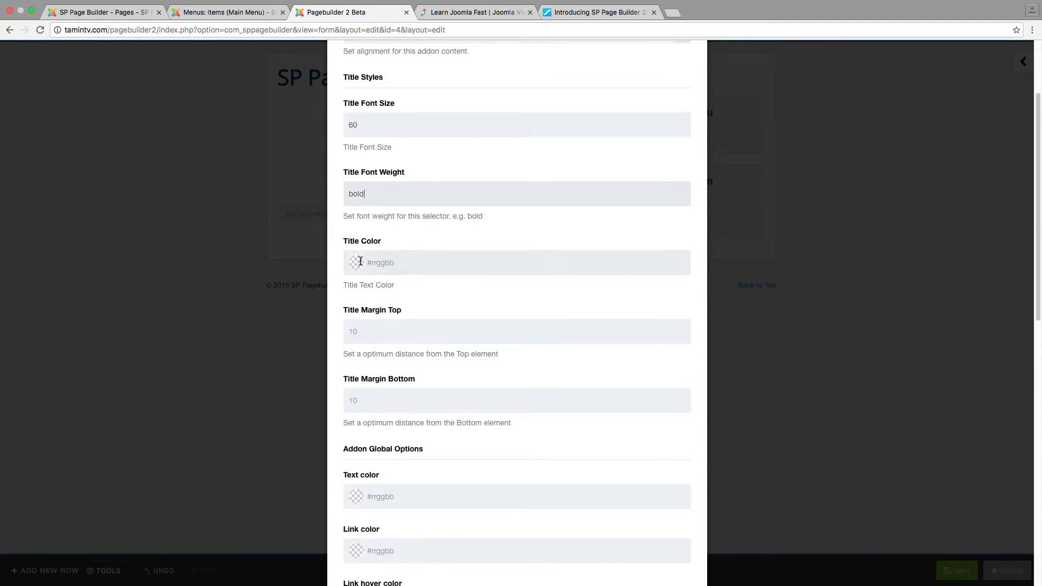
# Set the title colour to a darker blue, rgba(2, 57, 94, 1)
pyautogui.click(362, 257)
pyautogui.moveTo(349, 364)
pyautogui.mouseDown()
pyautogui.moveTo(398, 344)
pyautogui.moveTo(418, 302)
pyautogui.moveTo(421, 326)
pyautogui.moveTo(435, 308)
pyautogui.moveTo(438, 319)
pyautogui.mouseUp()
pyautogui.click(434, 331)
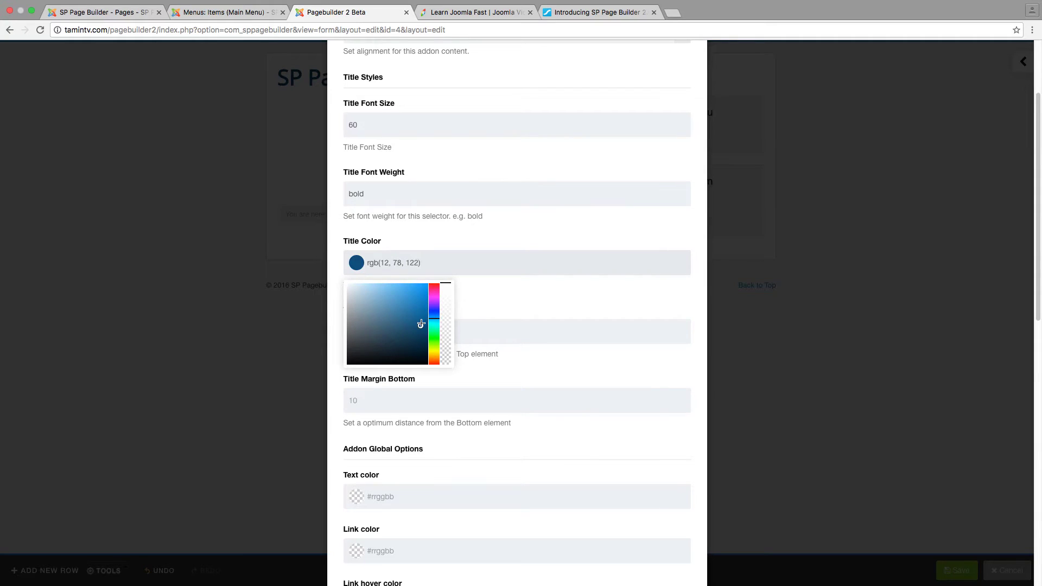
pyautogui.click(427, 334)
pyautogui.click(486, 306)
# Set the body text colour to green, rgba(55, 168, 3, 1)
pyautogui.scroll(-5, 486, 306)
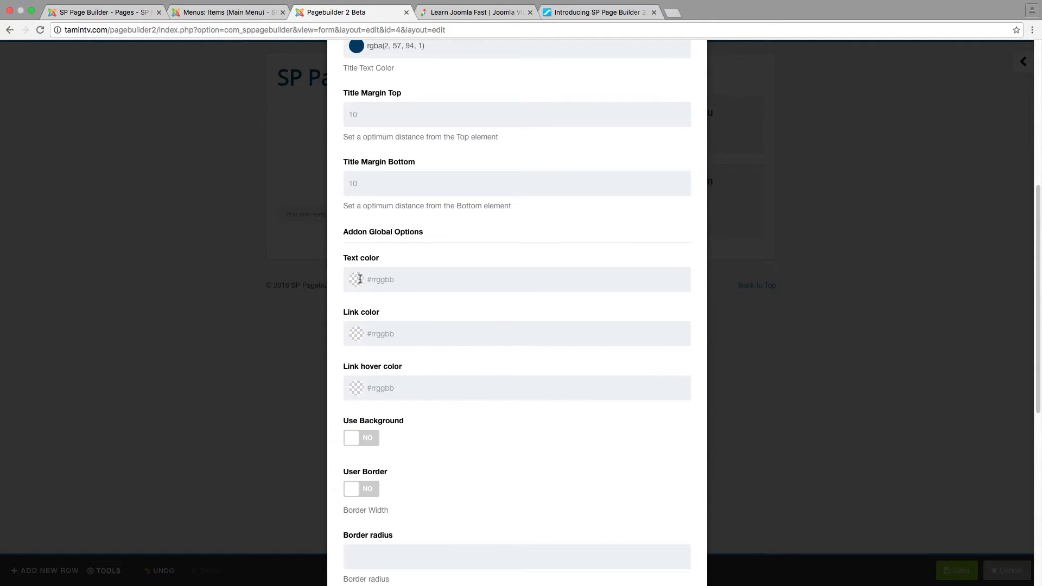
pyautogui.click(360, 278)
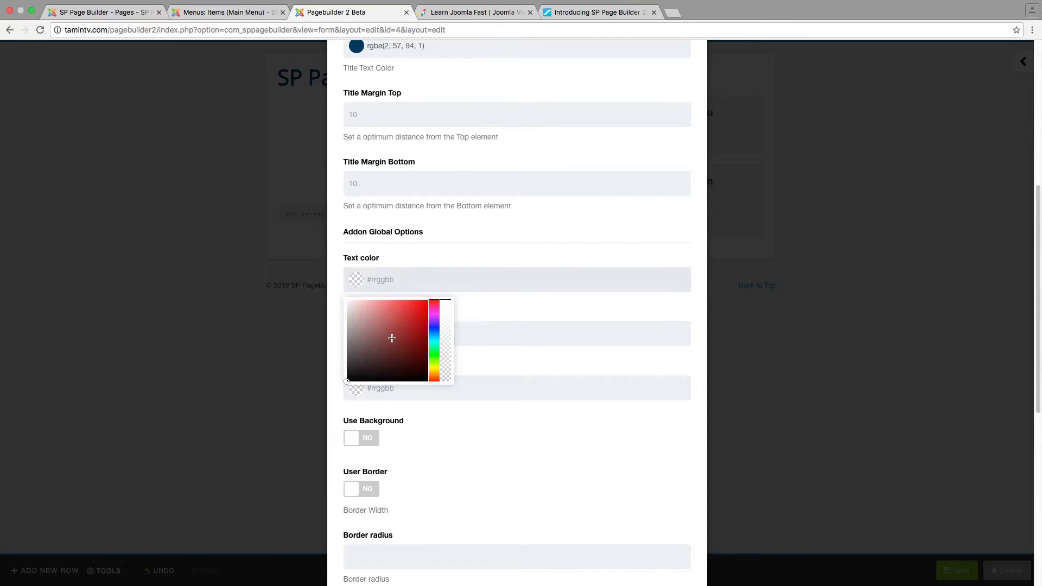
pyautogui.moveTo(350, 378)
pyautogui.mouseDown()
pyautogui.moveTo(416, 337)
pyautogui.moveTo(434, 336)
pyautogui.moveTo(435, 358)
pyautogui.moveTo(426, 311)
pyautogui.moveTo(427, 327)
pyautogui.mouseUp()
pyautogui.click(489, 323)
pyautogui.click(491, 311)
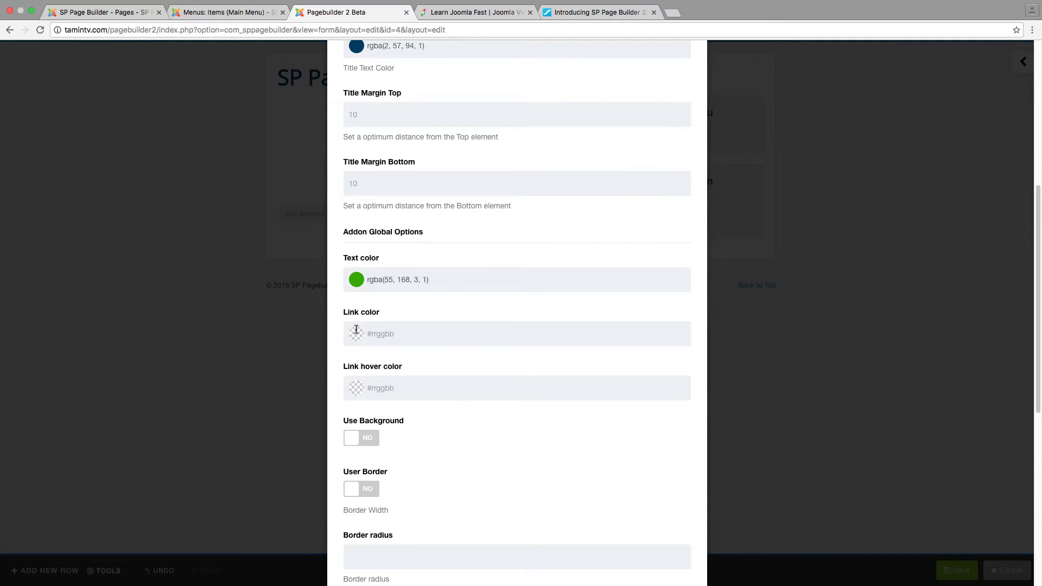
# Set the text block's link colour to dark red and its link hover colour to yellow
pyautogui.click(356, 330)
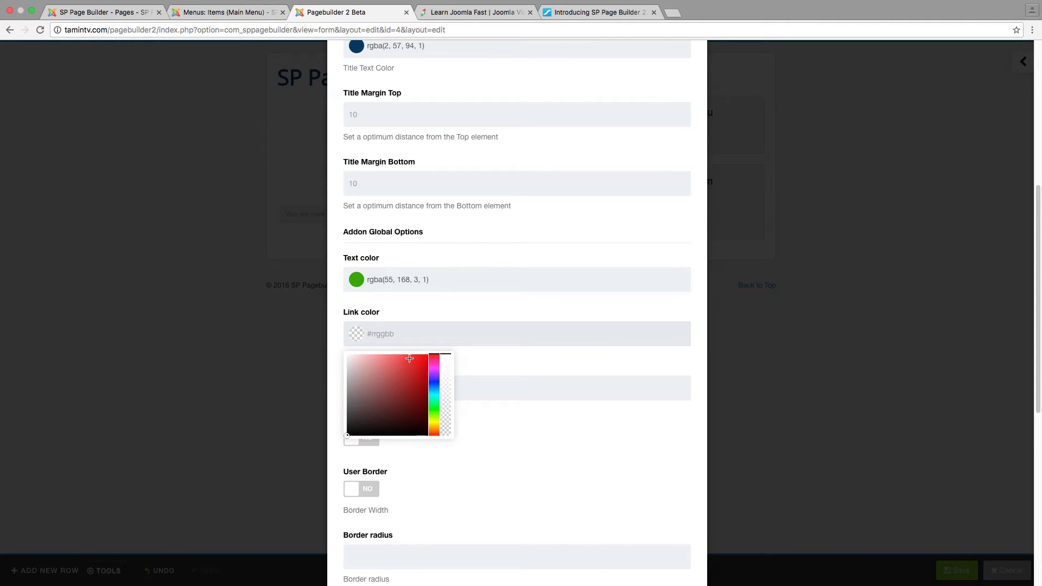
pyautogui.click(426, 384)
pyautogui.click(490, 349)
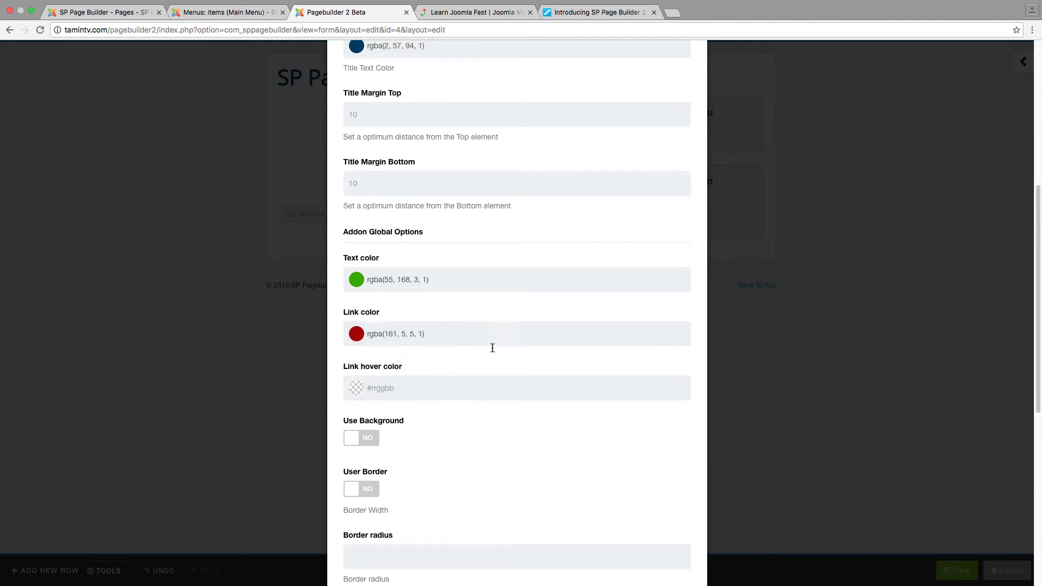
pyautogui.click(360, 387)
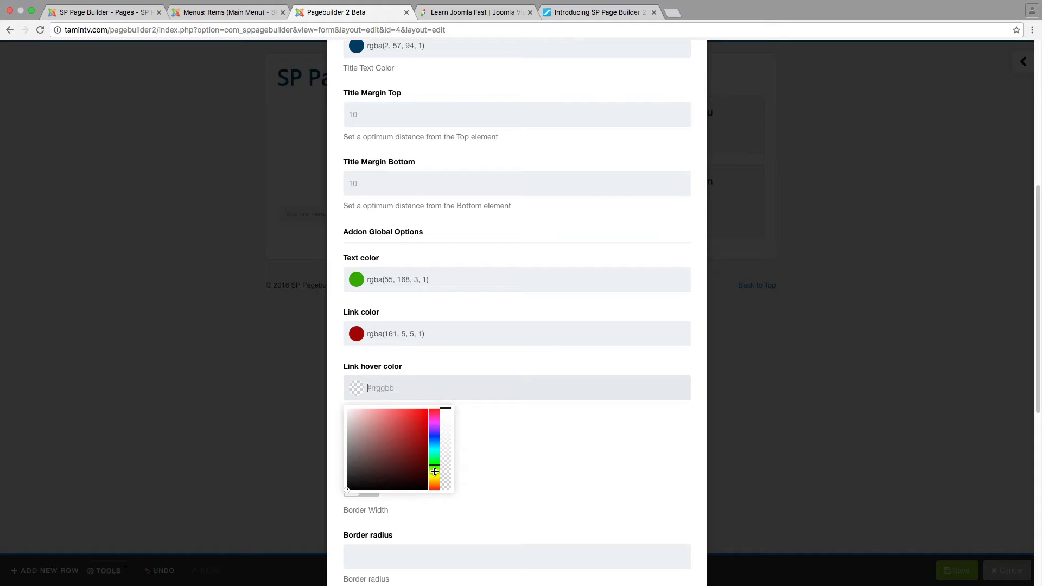
pyautogui.moveTo(434, 468); pyautogui.dragTo(434, 477)
pyautogui.click(423, 434)
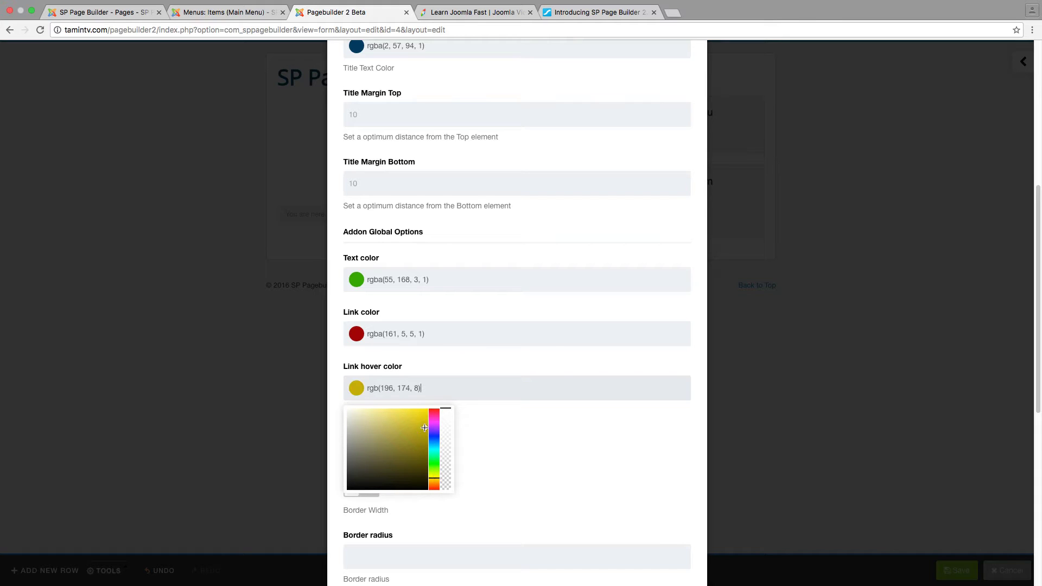
pyautogui.click(464, 351)
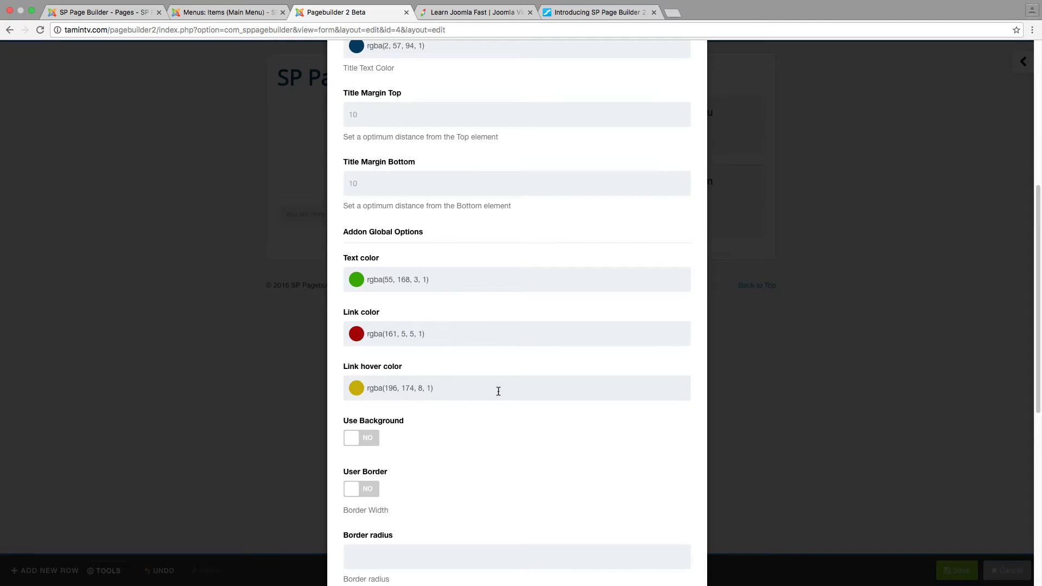
# Toggle Use Background on and back off, then apply the style changes
pyautogui.click(362, 438)
pyautogui.scroll(-2, 433, 450)
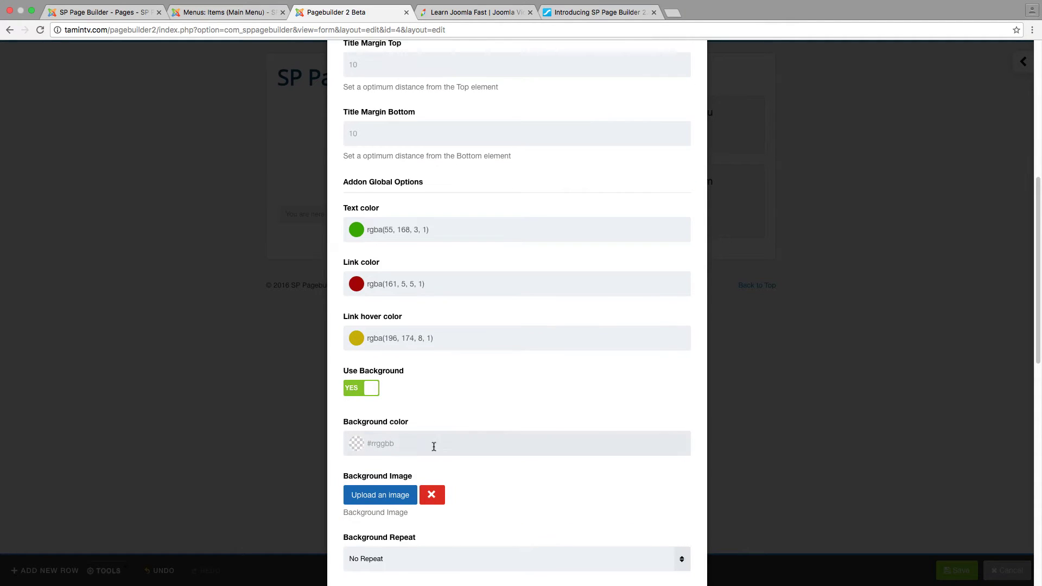
pyautogui.click(353, 375)
pyautogui.scroll(-5, 437, 396)
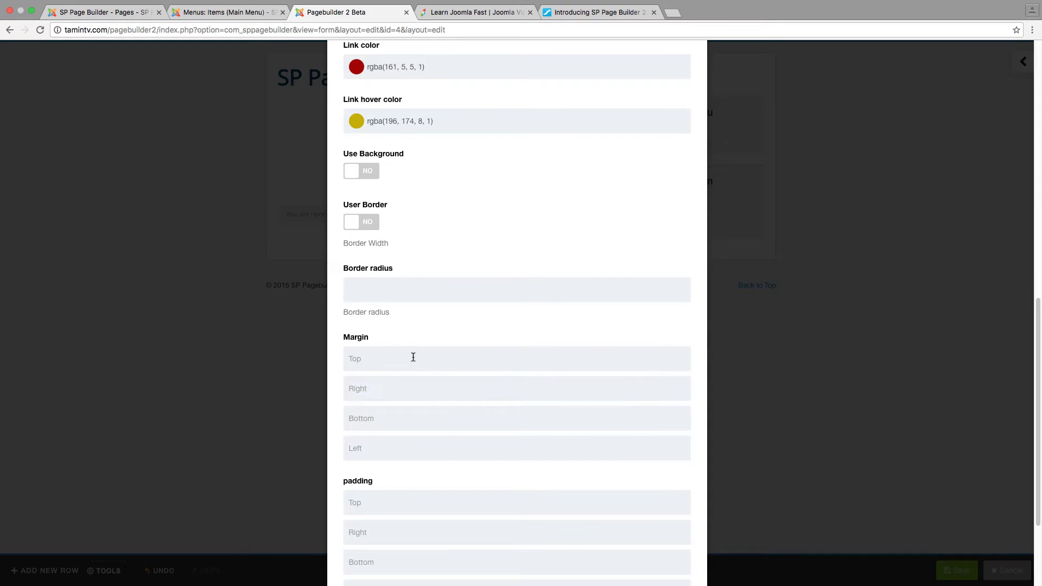
pyautogui.scroll(-3, 415, 360)
pyautogui.scroll(-2, 416, 363)
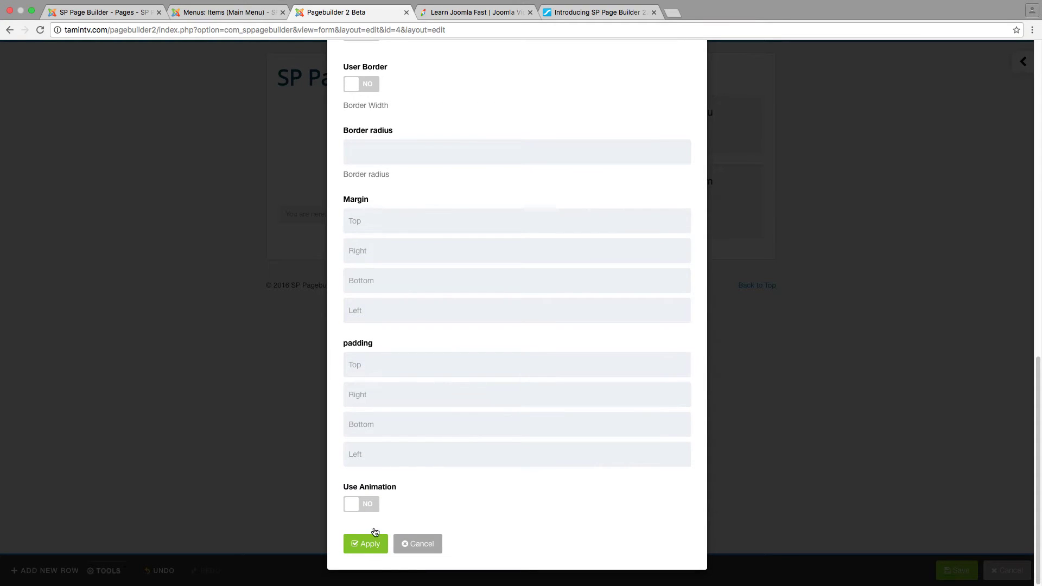
pyautogui.click(365, 545)
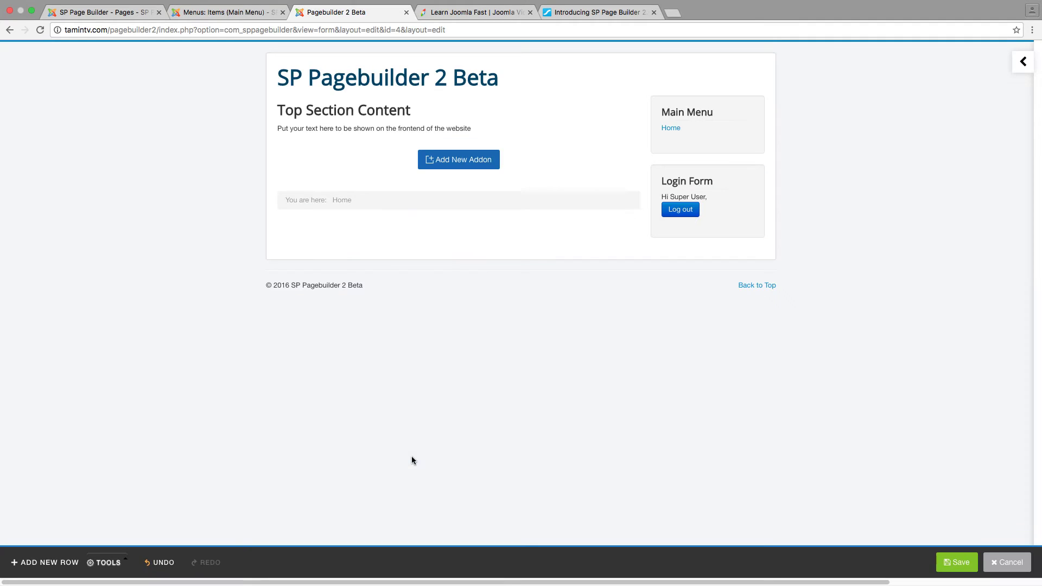
pyautogui.moveTo(372, 128)
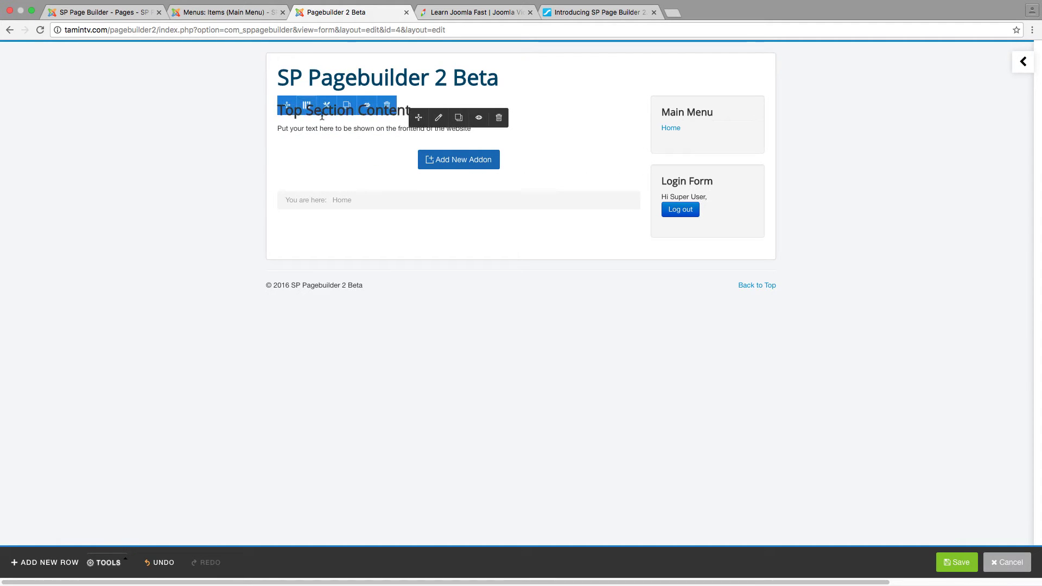
pyautogui.click(439, 118)
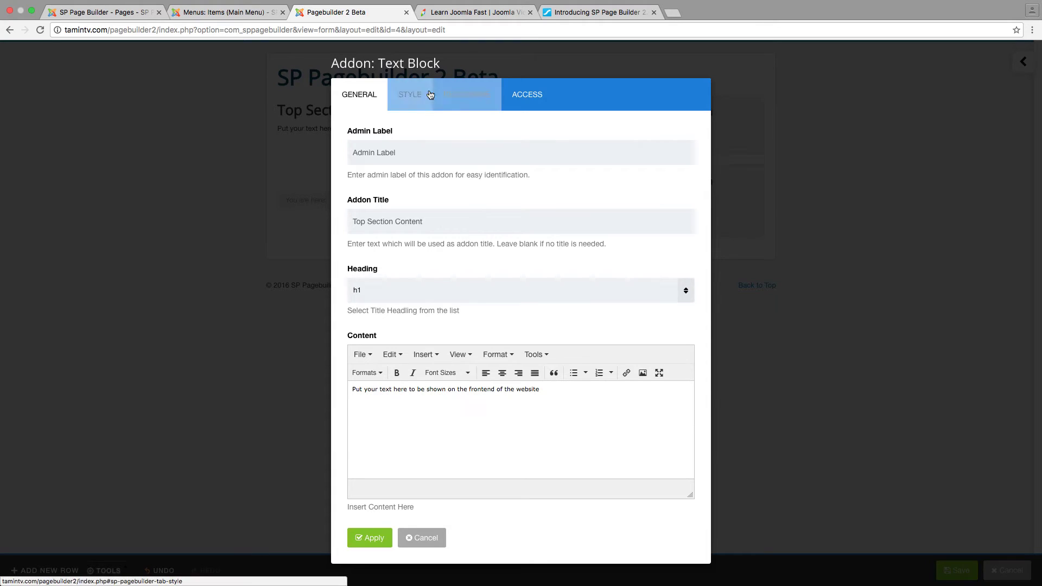
pyautogui.click(459, 95)
pyautogui.click(412, 96)
pyautogui.scroll(-15, 481, 291)
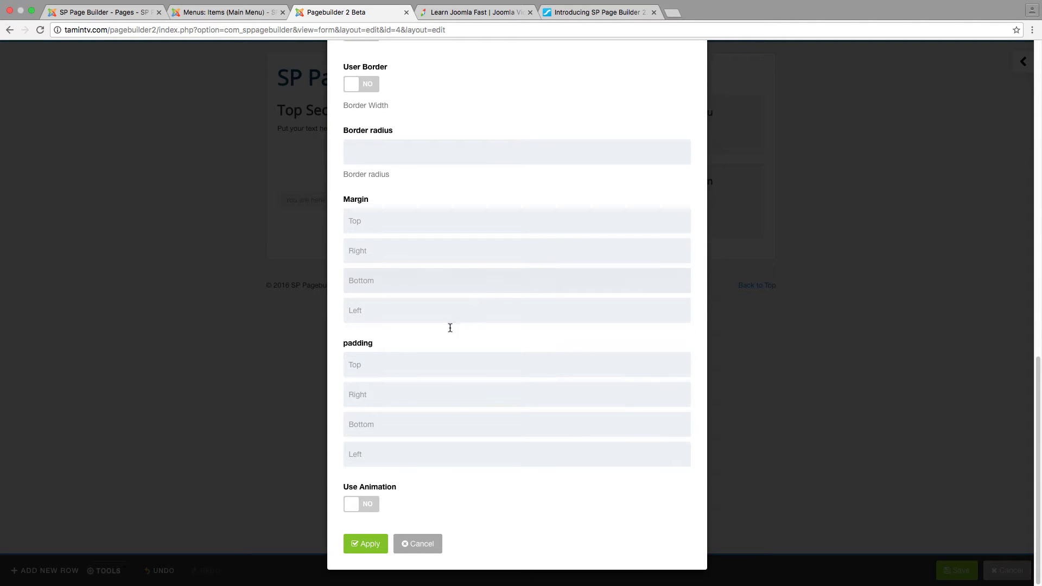
pyautogui.click(381, 363)
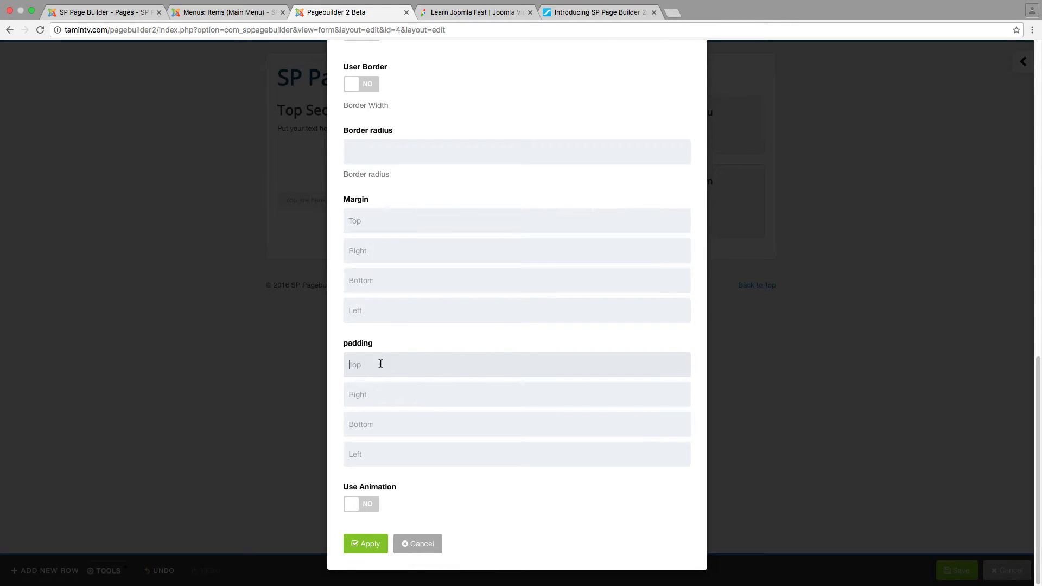
pyautogui.scroll(6, 442, 349)
pyautogui.scroll(-6, 444, 350)
pyautogui.click(418, 543)
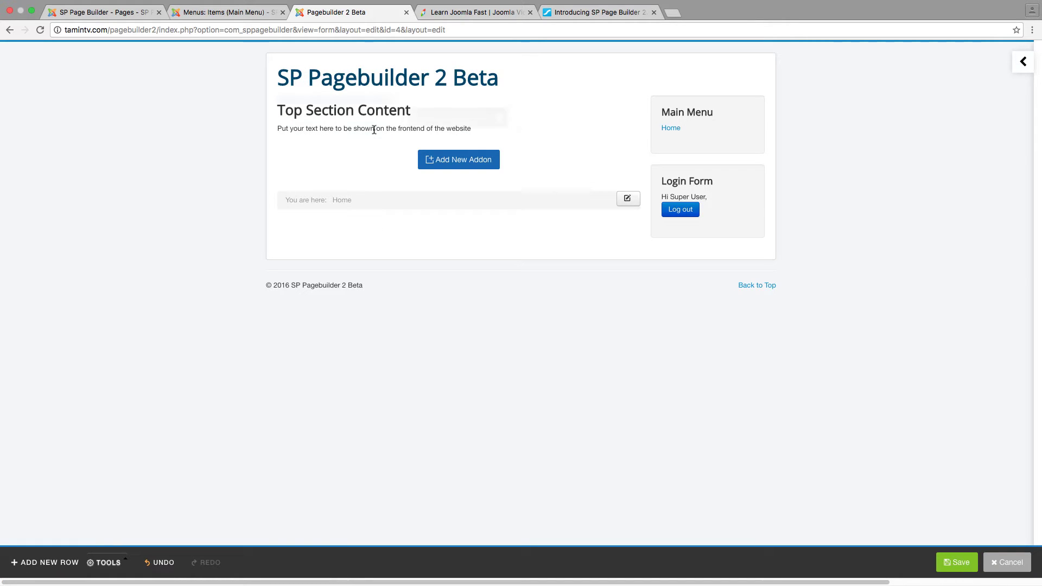
# Give the text block a top padding of 50 in its Style settings and apply it
pyautogui.click(439, 117)
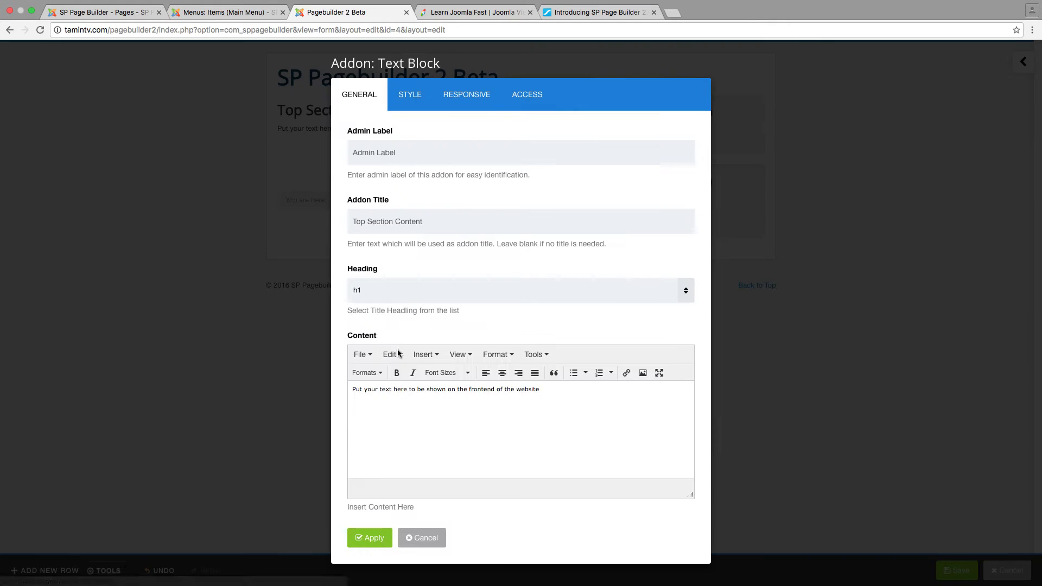
pyautogui.click(413, 96)
pyautogui.scroll(-5, 415, 299)
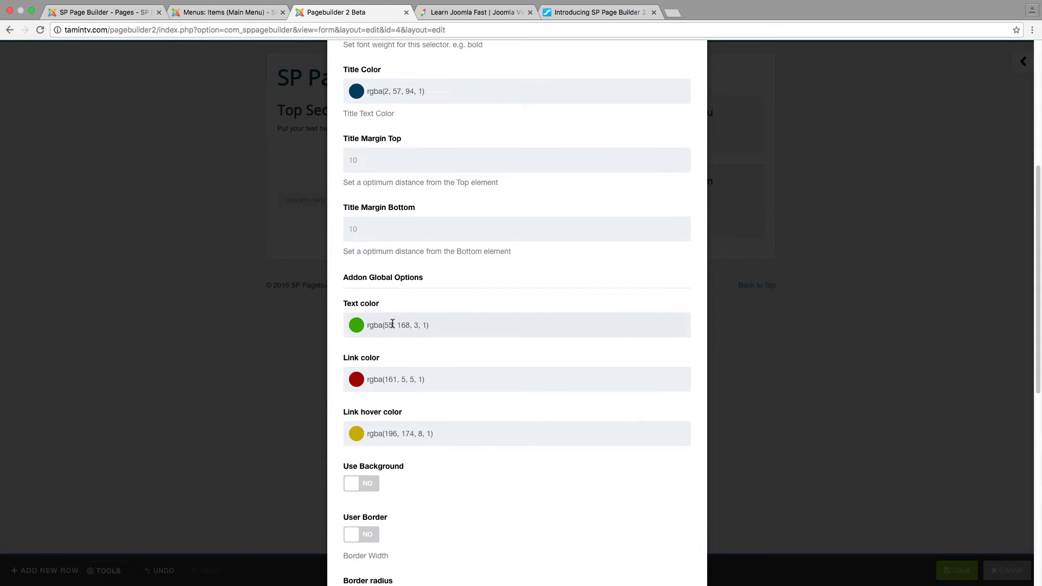
pyautogui.scroll(-8, 392, 325)
pyautogui.click(383, 362)
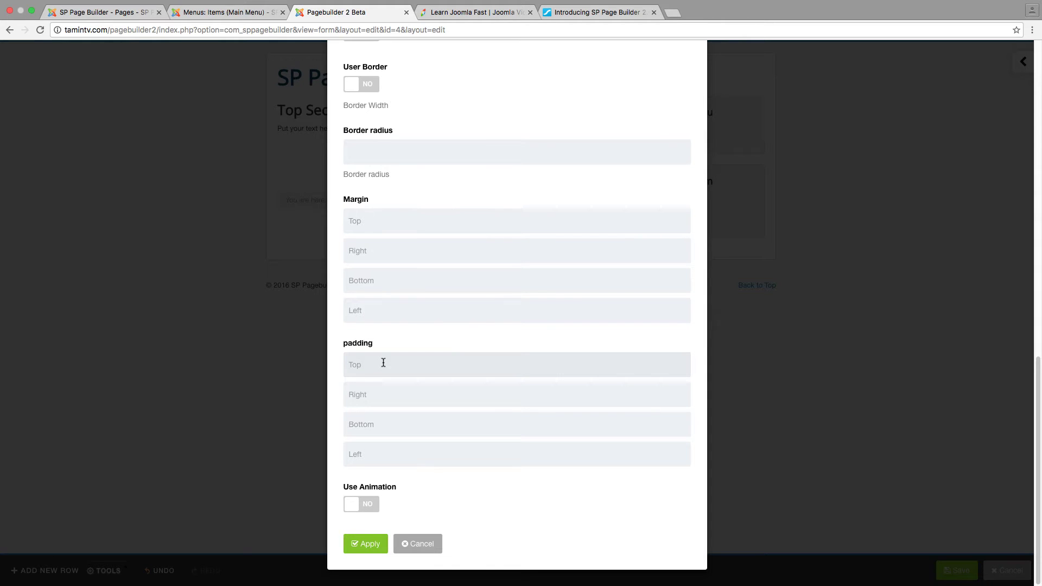
pyautogui.write('50')
pyautogui.click(361, 544)
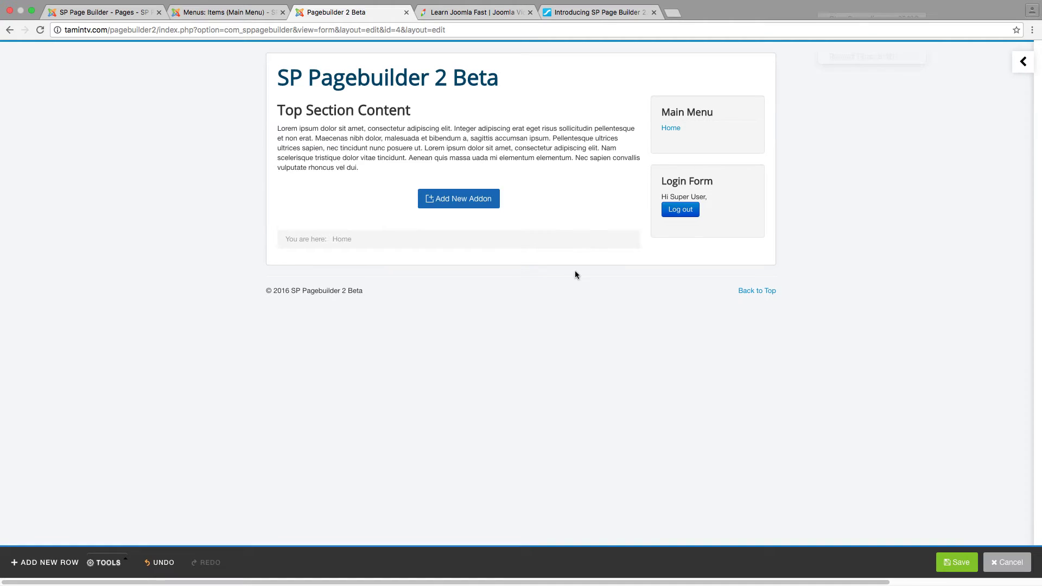
# Save the page, then reopen the Text Block settings at the Responsive options
pyautogui.moveTo(320, 123)
pyautogui.click(954, 562)
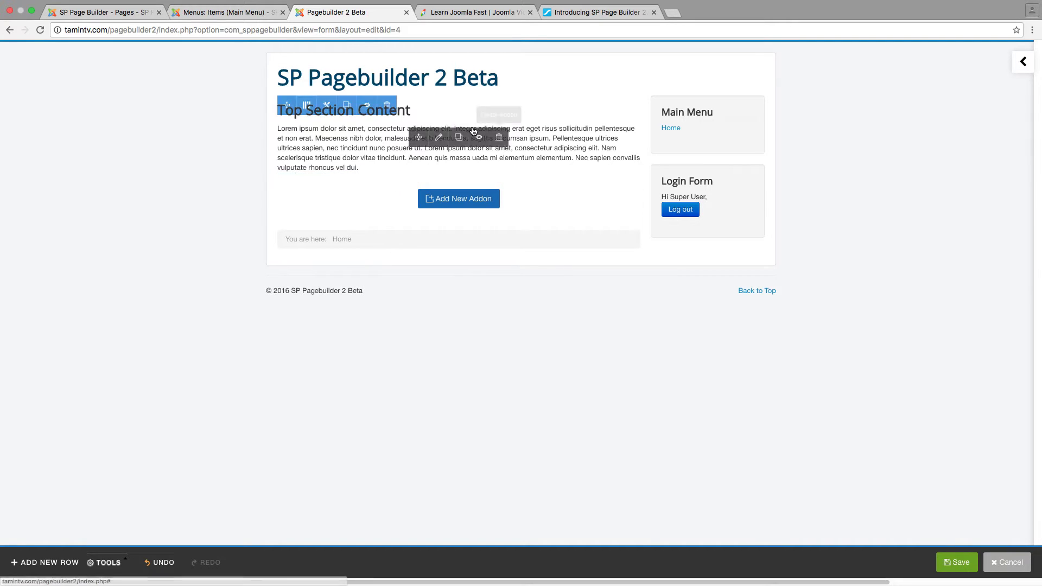
pyautogui.click(438, 140)
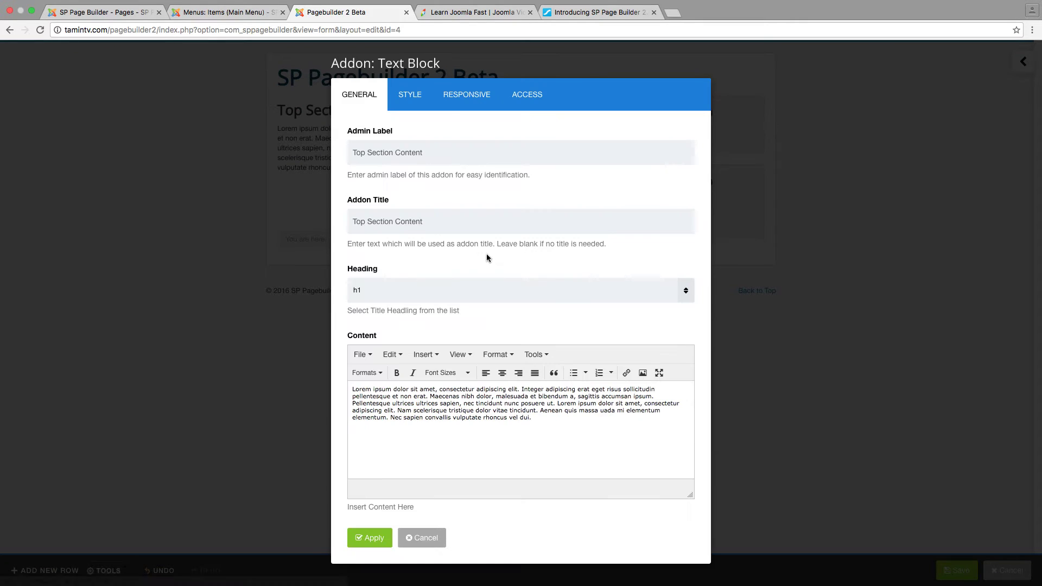
pyautogui.click(451, 100)
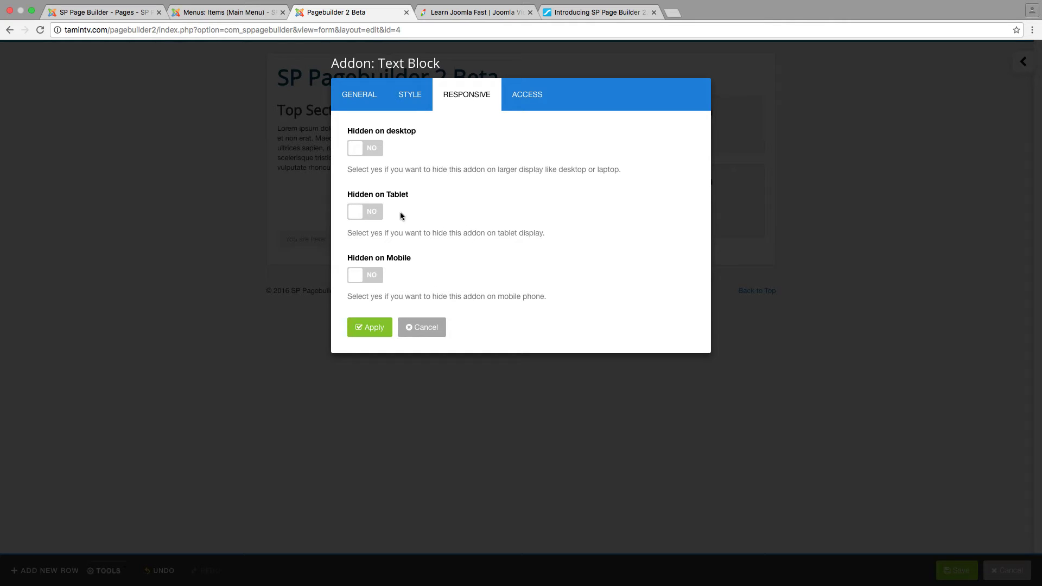
# Switch Hidden on Tablet and Mobile to YES, then back to NO
pyautogui.click(364, 215)
pyautogui.click(359, 275)
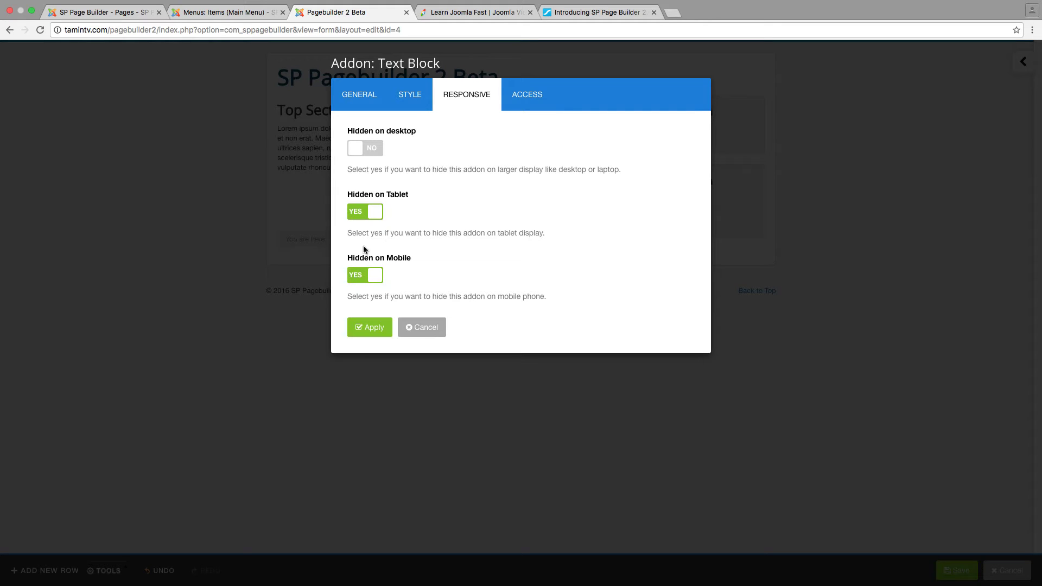
pyautogui.click(361, 278)
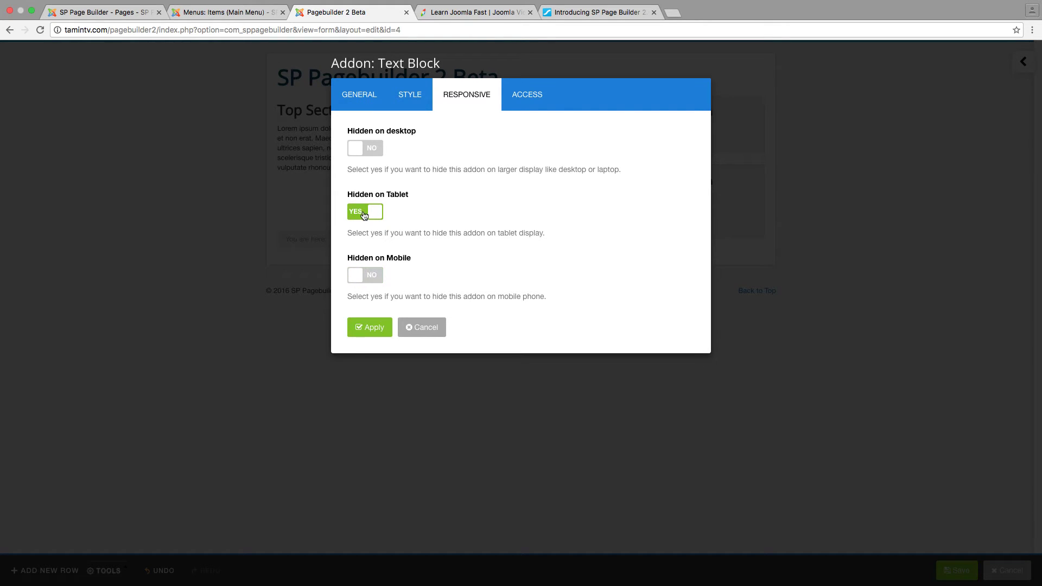
pyautogui.click(365, 216)
# Open and close the Access level list without choosing, then go to the Learn Joomla Fast tab
pyautogui.click(527, 95)
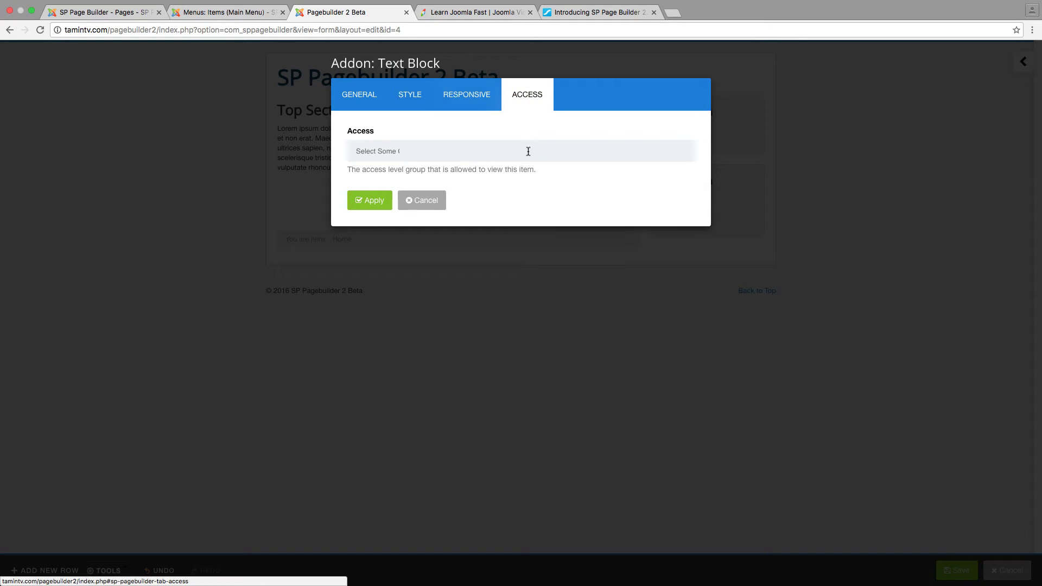
pyautogui.click(458, 152)
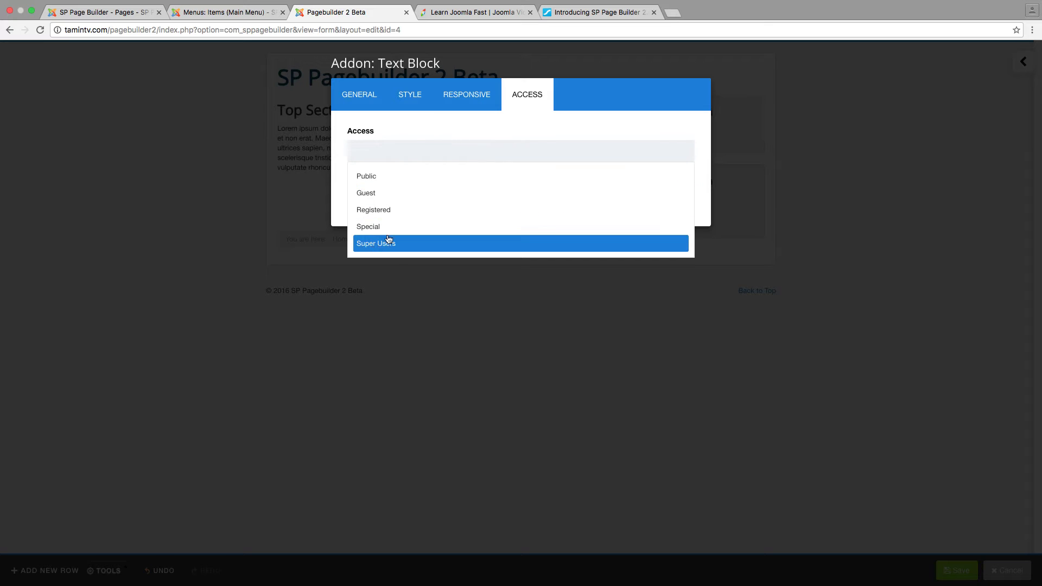
pyautogui.click(416, 135)
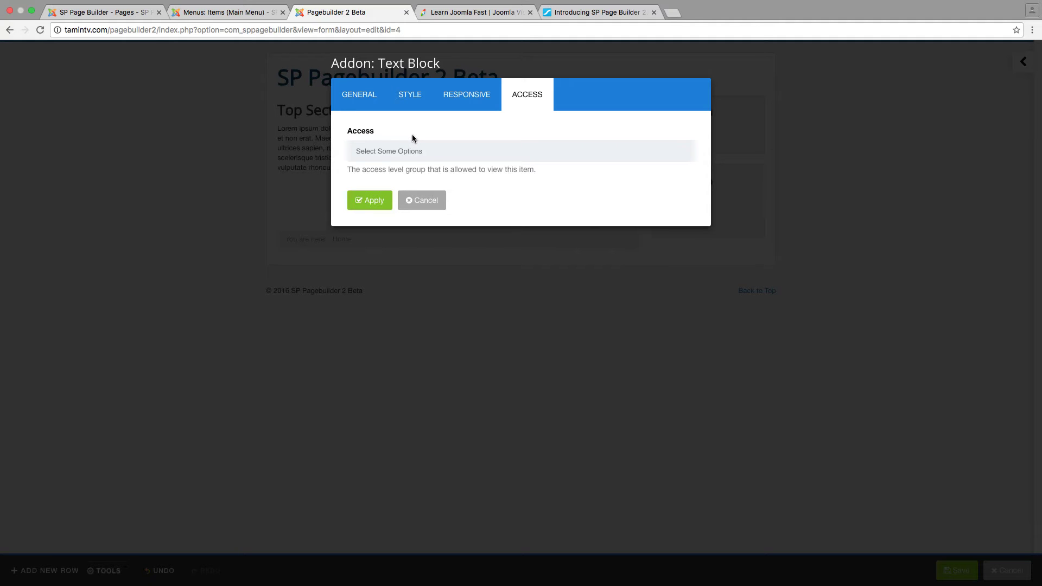
pyautogui.click(475, 13)
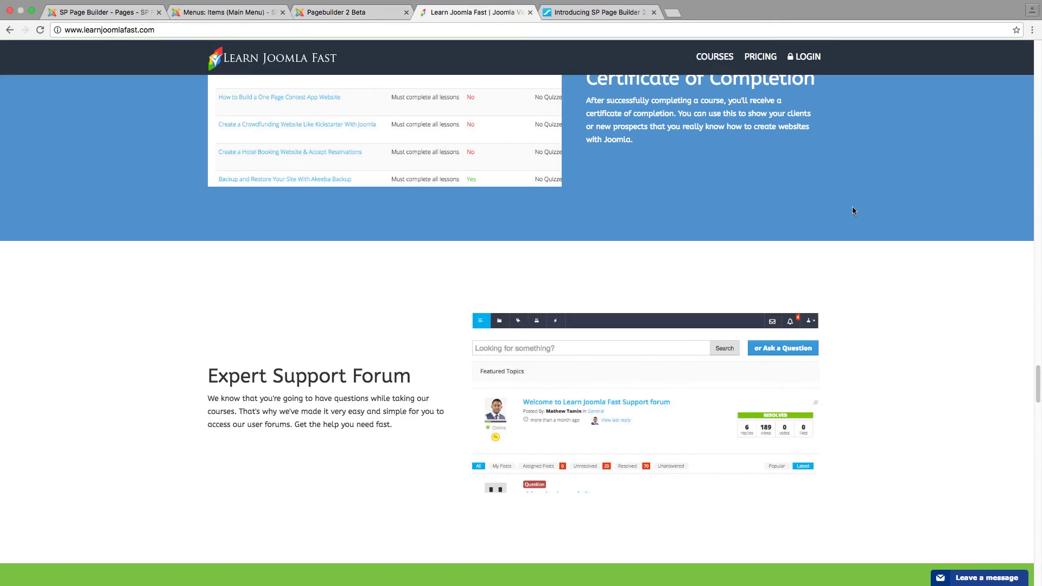
# Browse the Learn Joomla Fast page, then return to the builder and open the Text Block's Access list
pyautogui.scroll(1, 1037, 378)
pyautogui.scroll(15, 1038, 378)
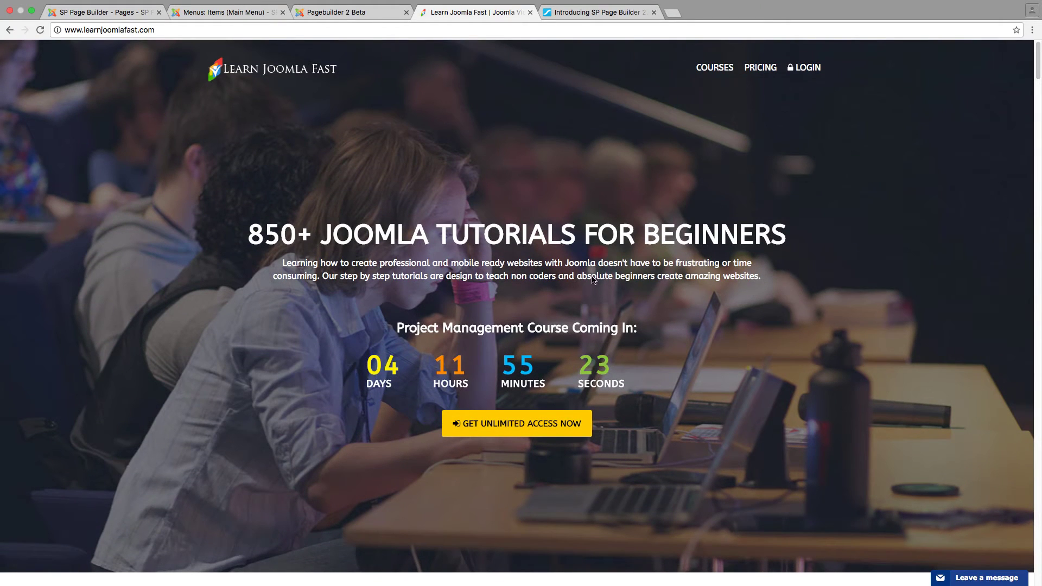
pyautogui.scroll(-5, 570, 299)
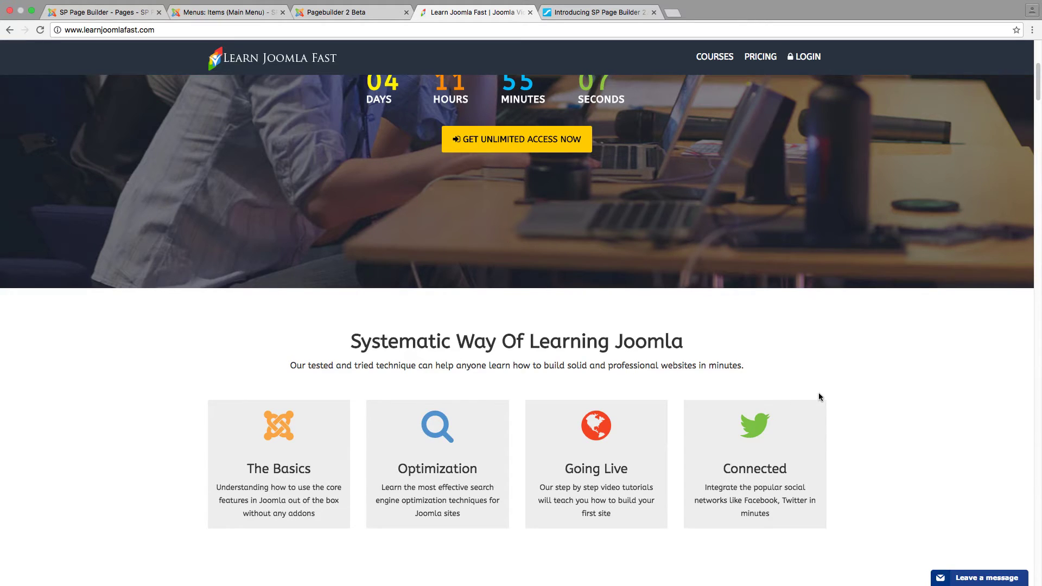
pyautogui.scroll(-1, 819, 396)
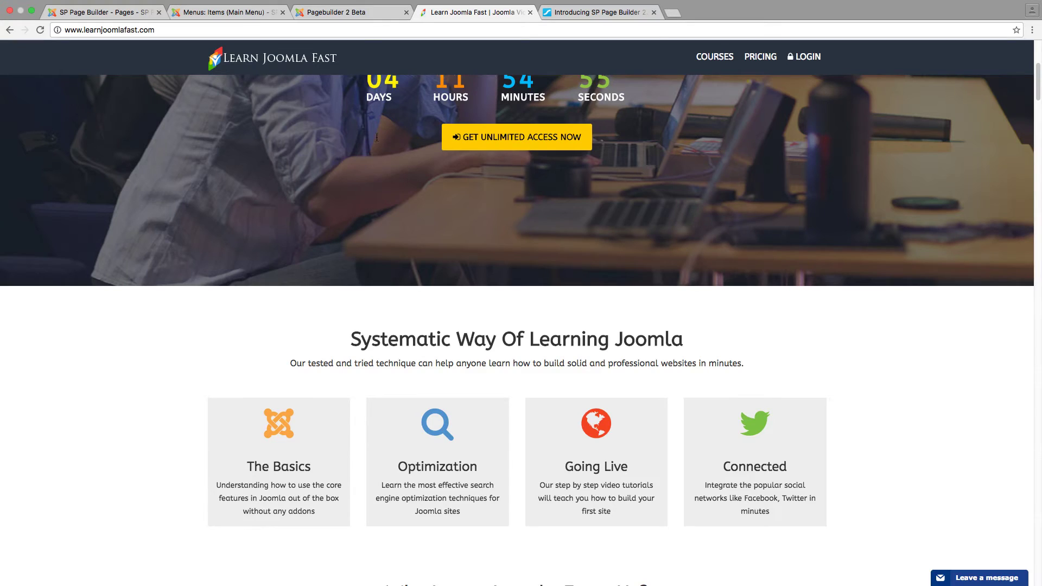
pyautogui.click(356, 14)
pyautogui.click(432, 149)
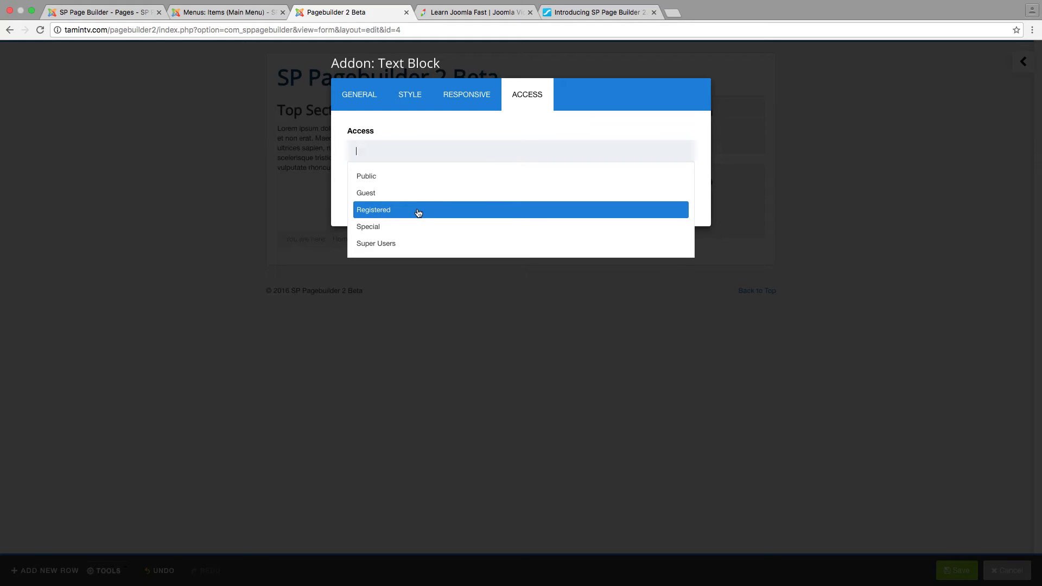
# Close the Access list unchanged, look through the Style options, then return to General settings
pyautogui.click(429, 131)
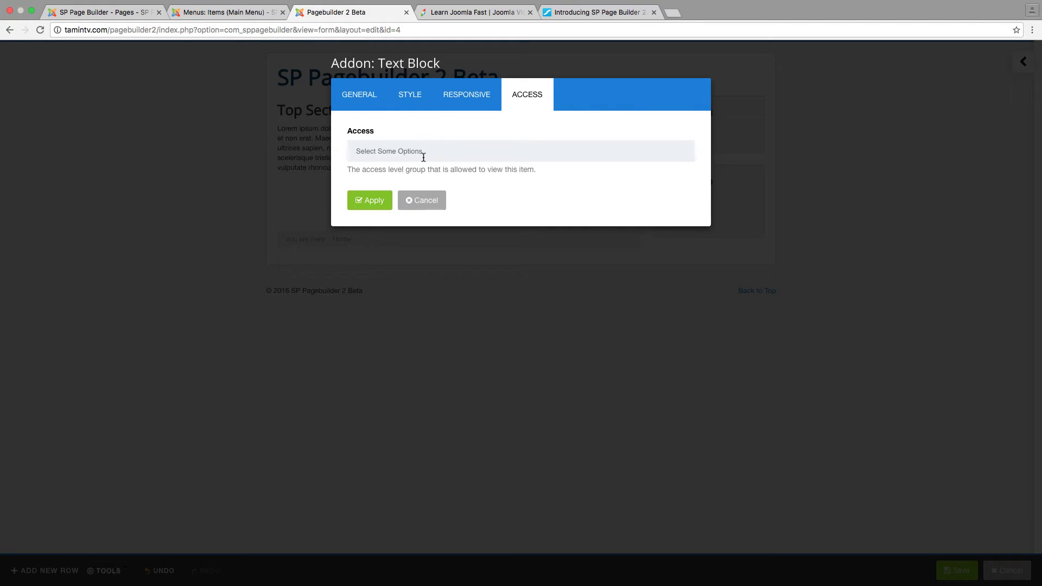
pyautogui.click(418, 101)
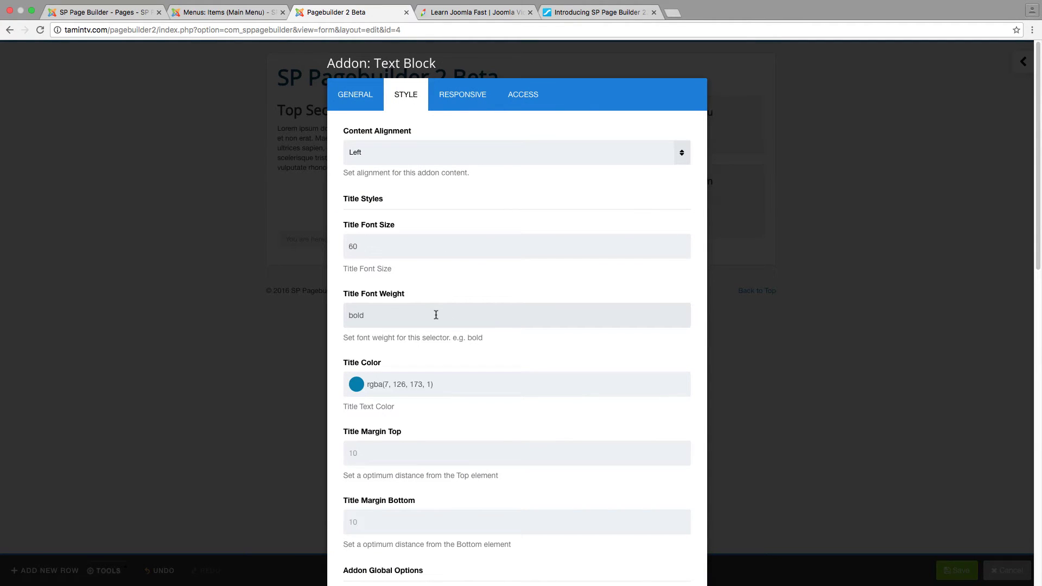
pyautogui.scroll(-3, 436, 314)
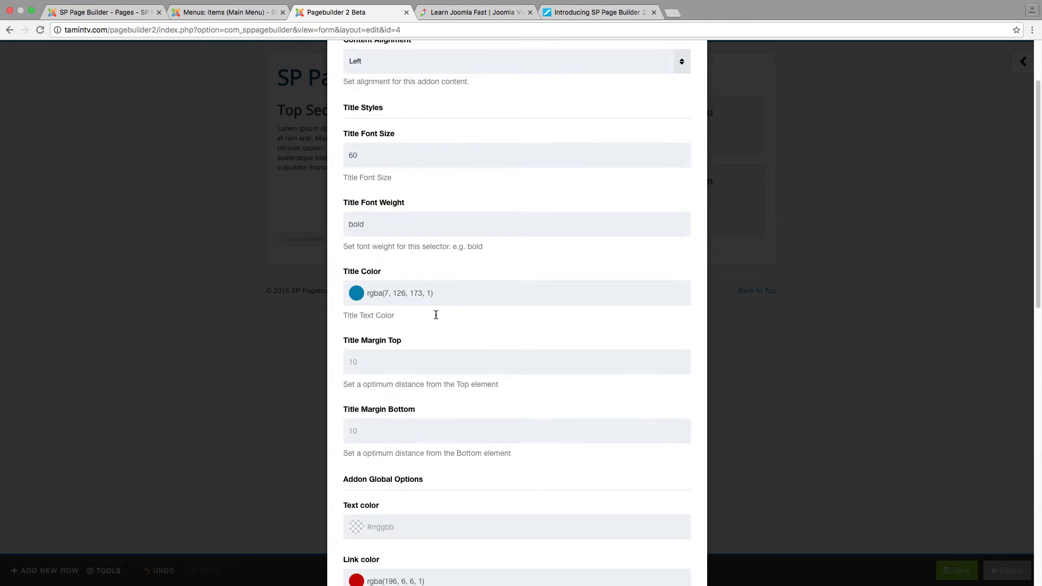
pyautogui.scroll(-5, 436, 315)
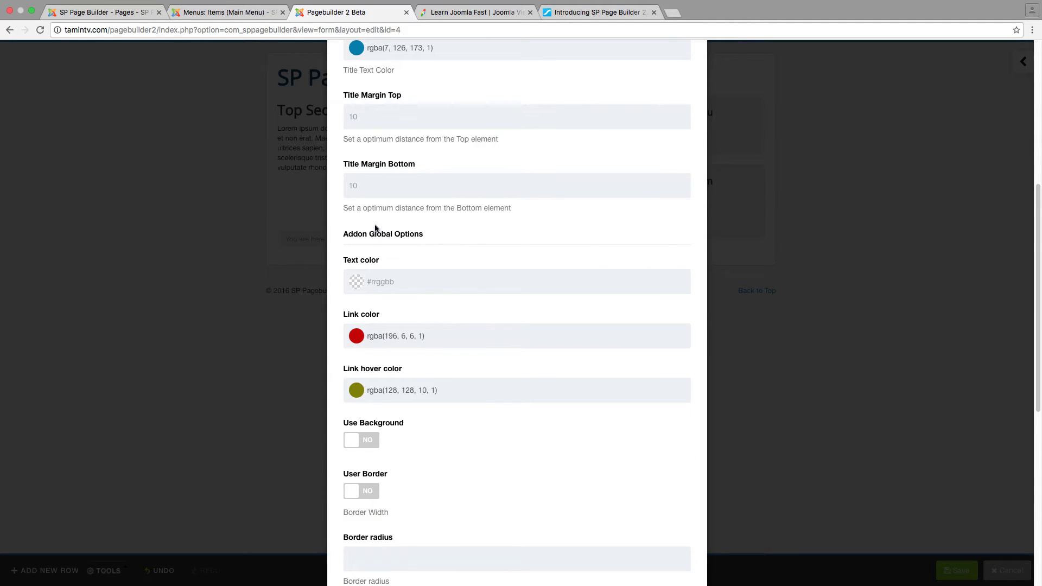
pyautogui.click(397, 120)
pyautogui.scroll(-5, 403, 270)
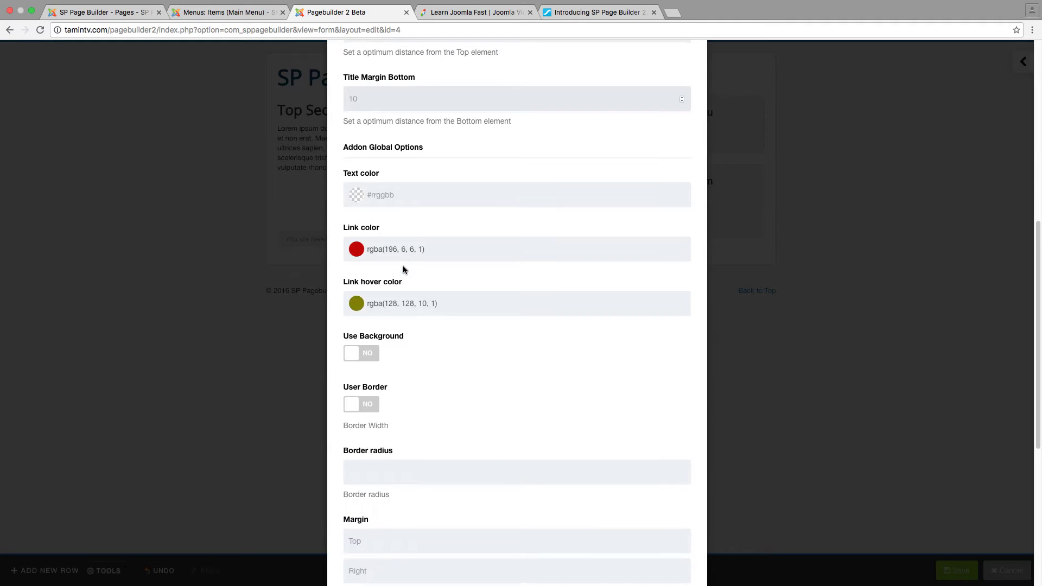
pyautogui.scroll(-3, 403, 270)
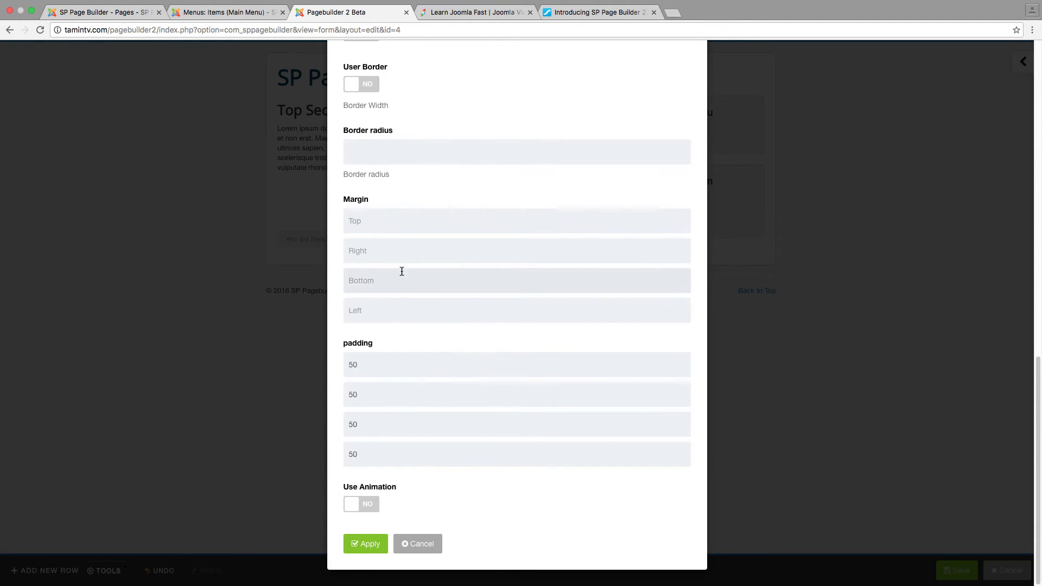
pyautogui.scroll(15, 401, 272)
pyautogui.click(379, 99)
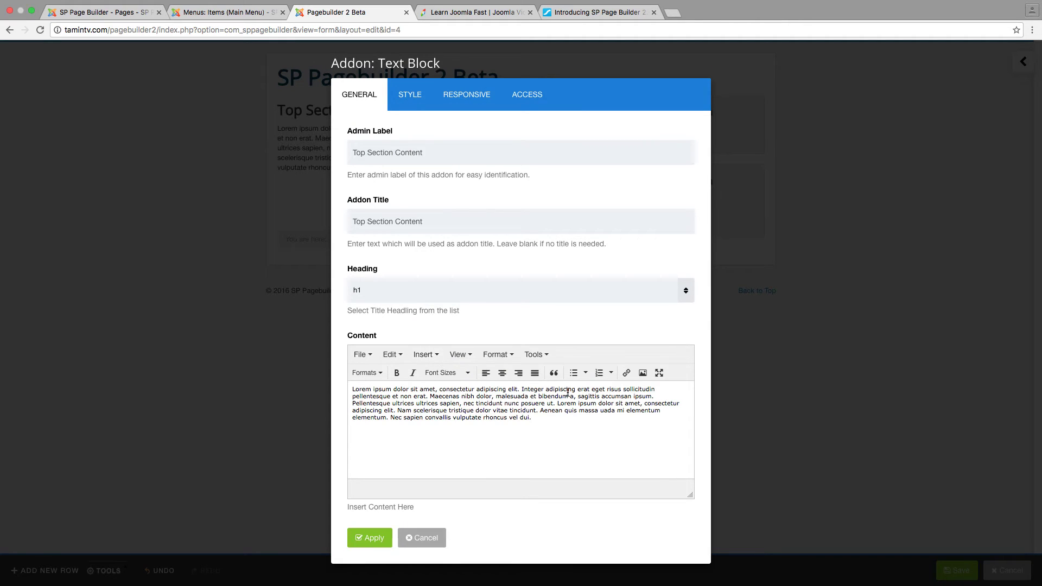
# Link the words 'Integer adipiscing' to '#' and apply the Text Block changes
pyautogui.moveTo(576, 389); pyautogui.dragTo(523, 389)
pyautogui.click(626, 373)
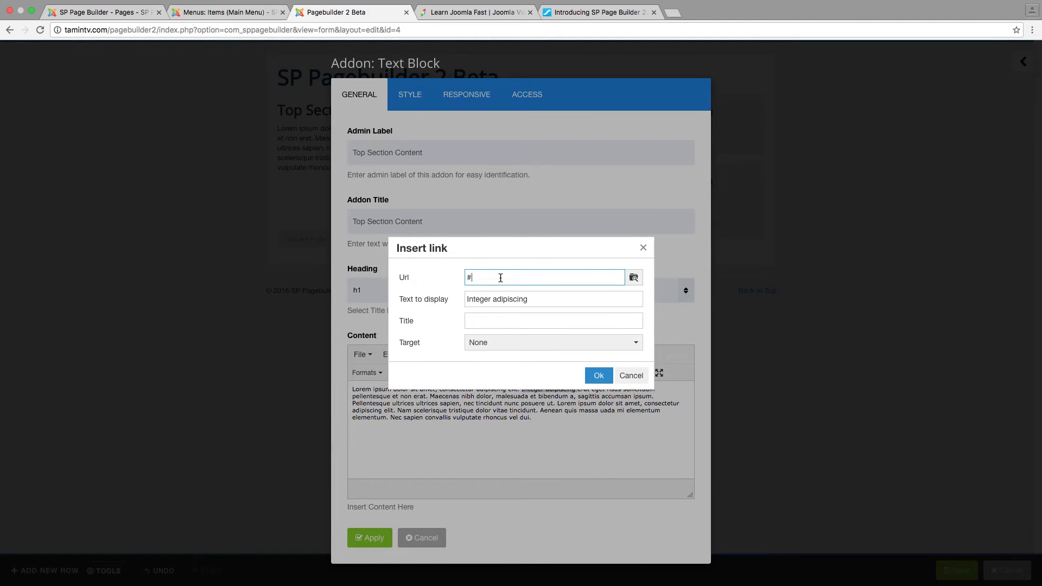
pyautogui.write('#')
pyautogui.click(599, 376)
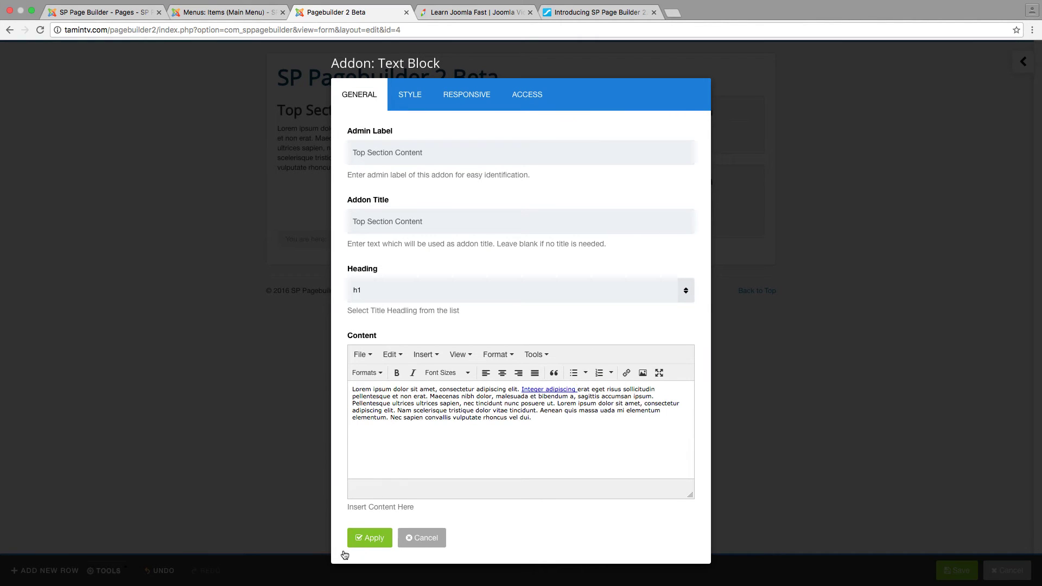
pyautogui.click(369, 538)
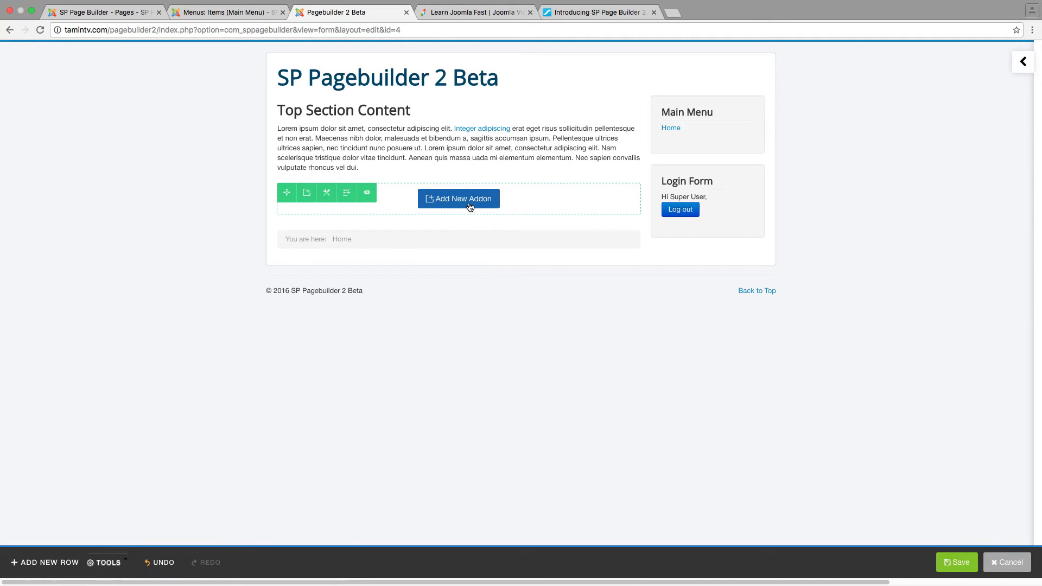
# Add a Pie Progress addon with its default title and text to the empty row
pyautogui.click(470, 206)
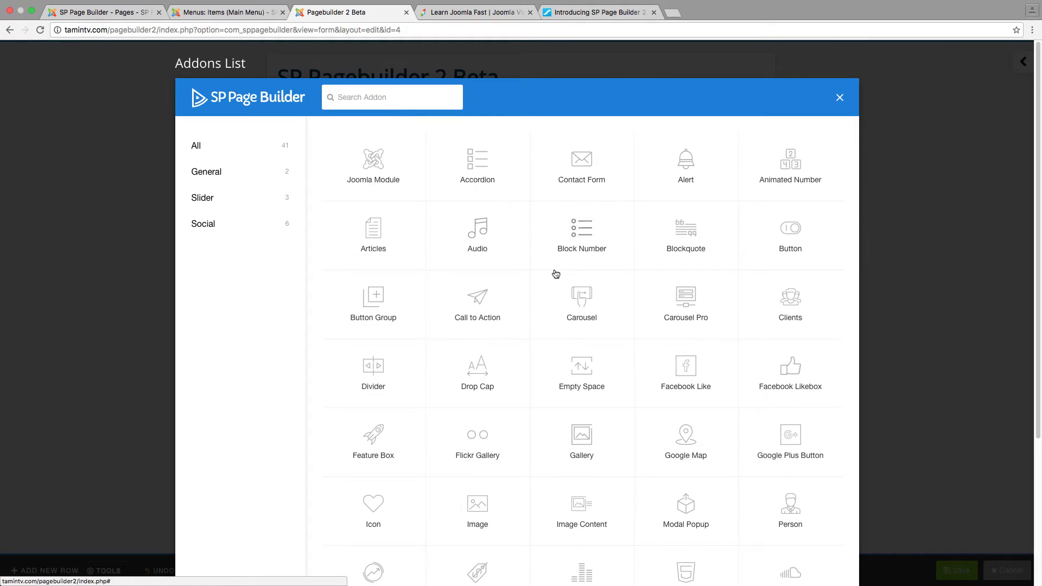
pyautogui.scroll(-4, 556, 273)
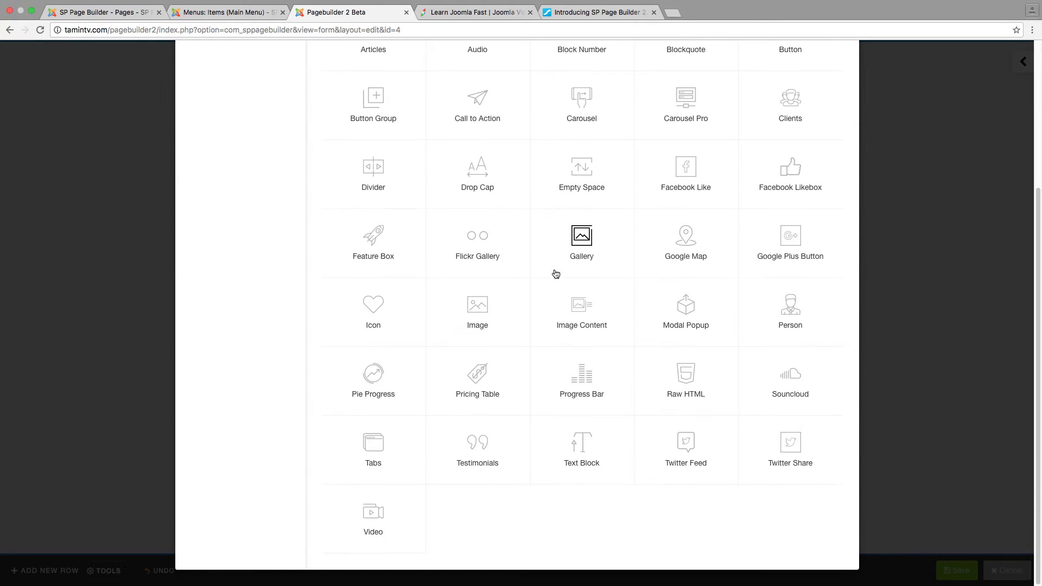
pyautogui.click(372, 375)
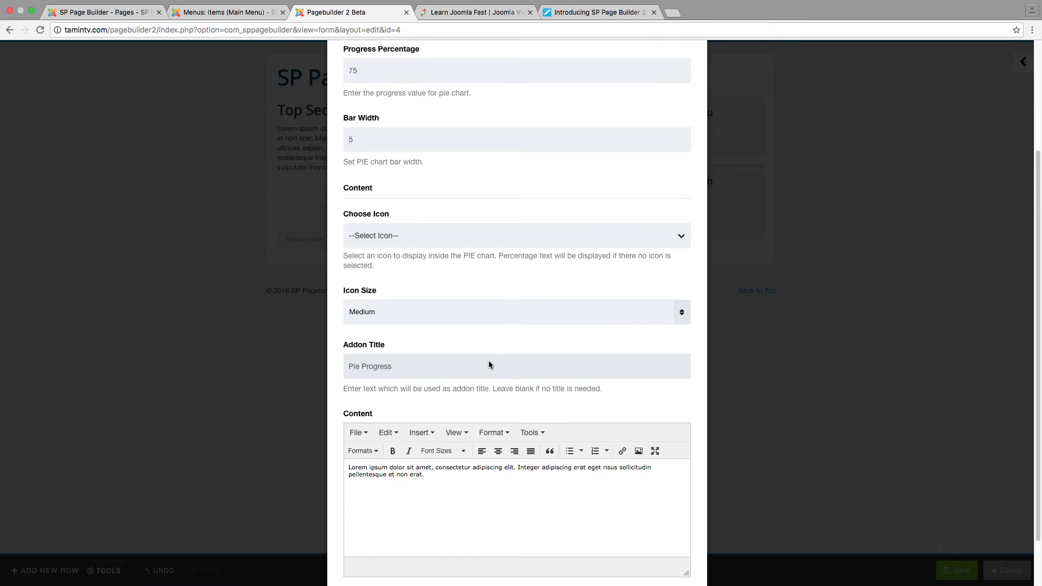
pyautogui.scroll(-2, 440, 403)
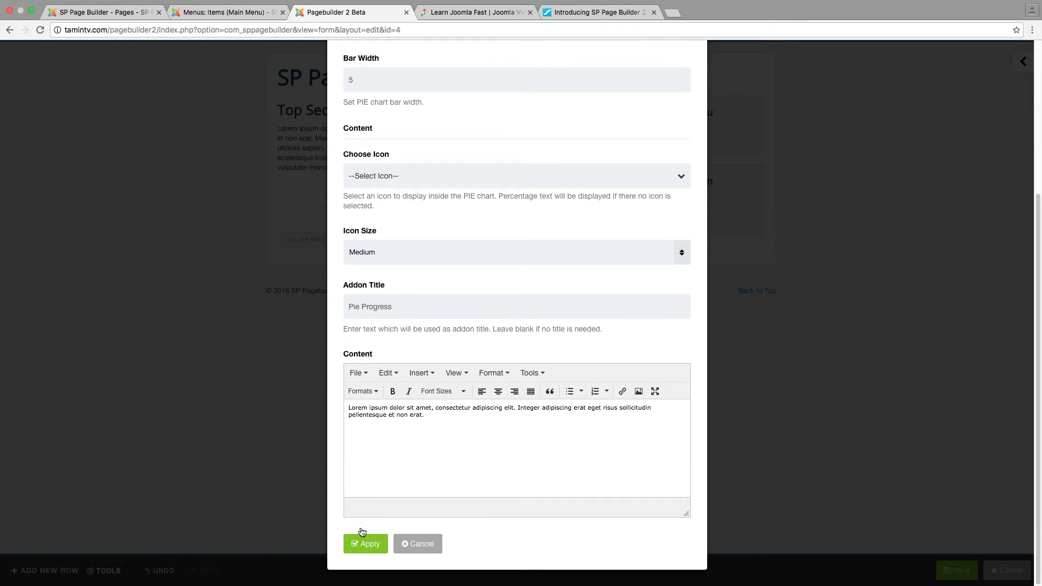
pyautogui.click(367, 544)
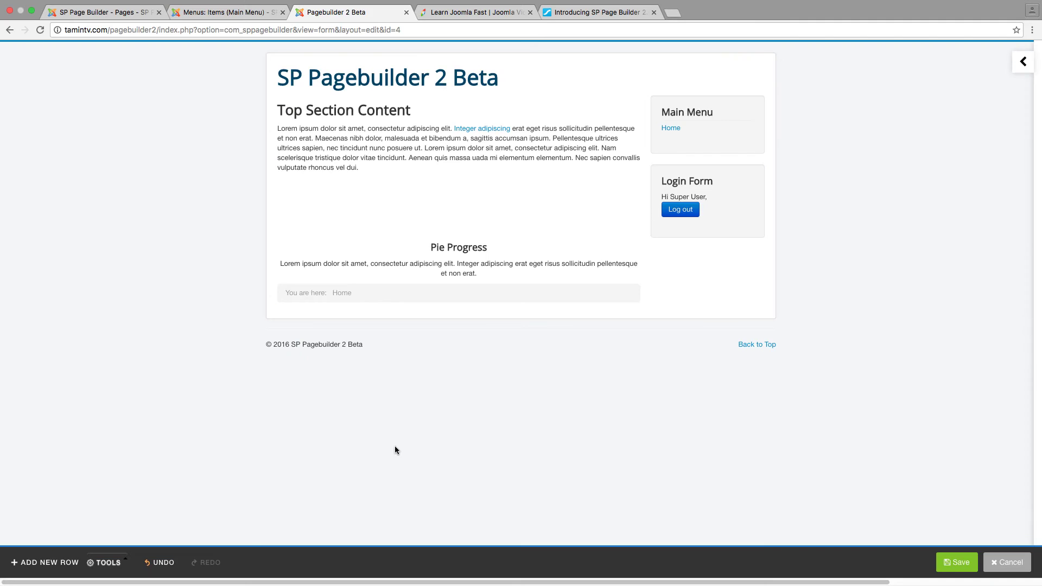
pyautogui.moveTo(465, 282)
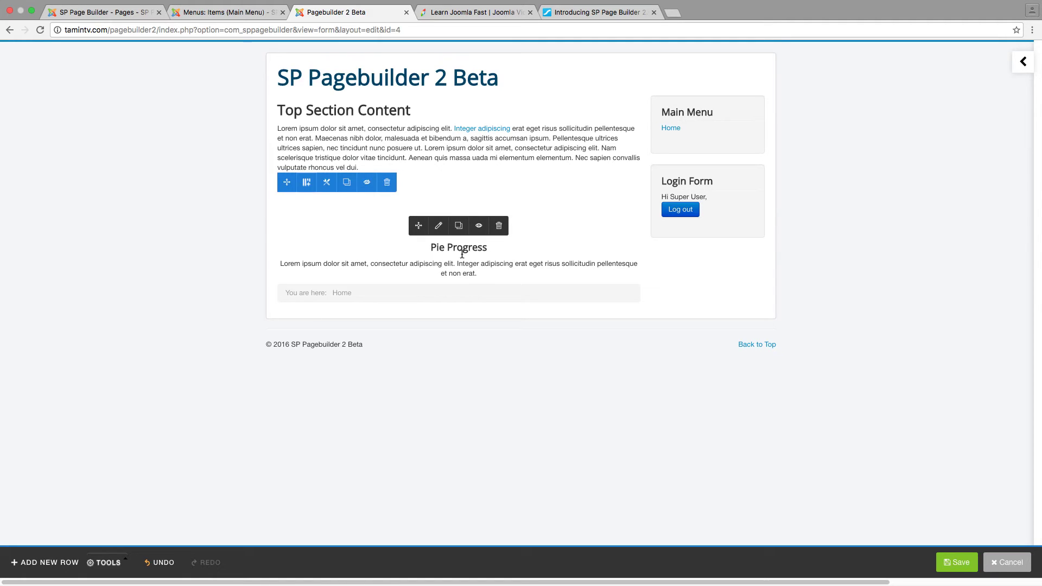
# Set the Pie Progress addon's icon to 'adjust' and apply
pyautogui.click(438, 225)
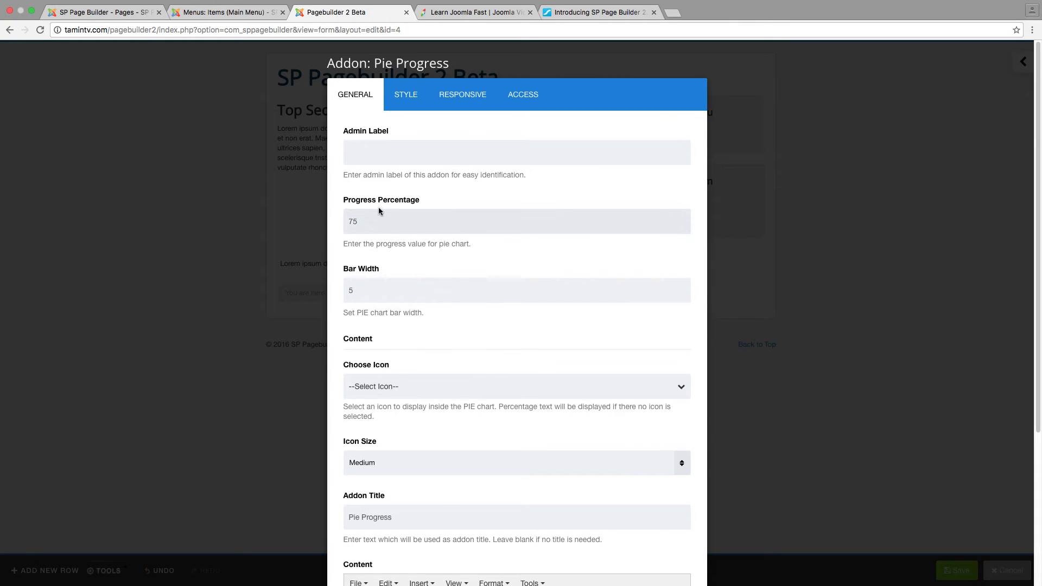
pyautogui.scroll(-1, 391, 301)
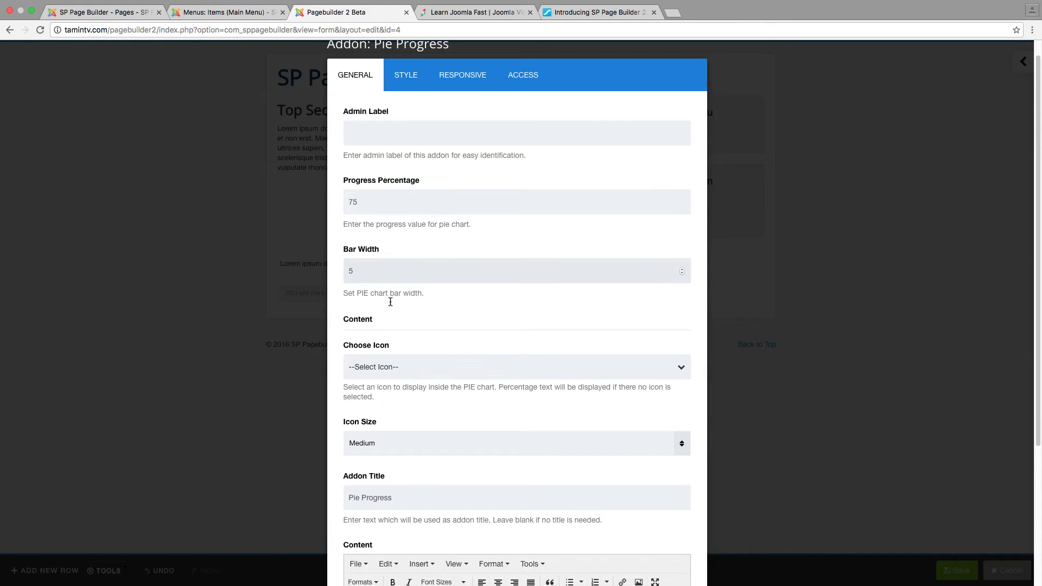
pyautogui.click(390, 367)
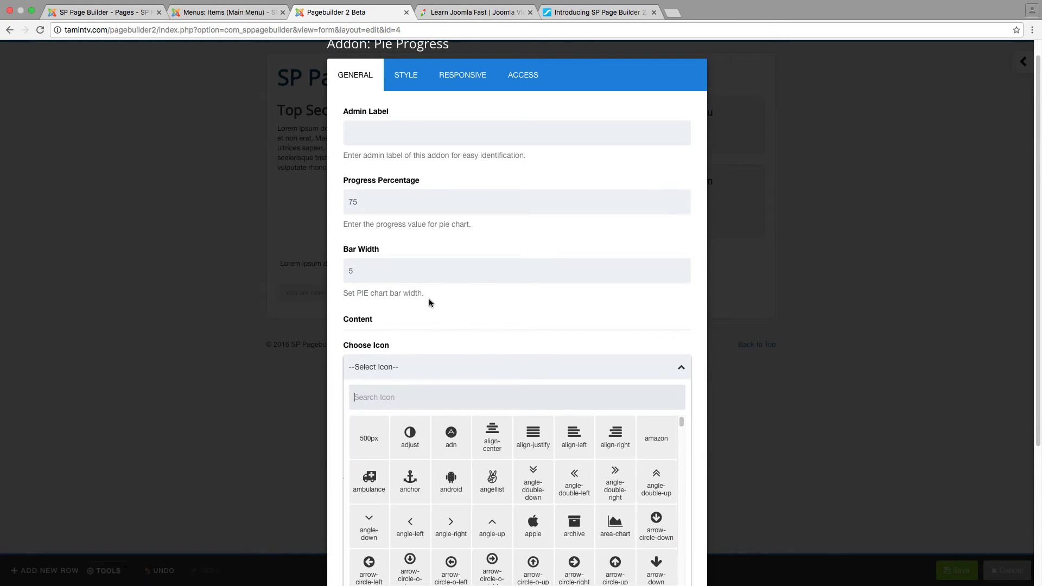
pyautogui.scroll(-3, 429, 302)
pyautogui.click(410, 385)
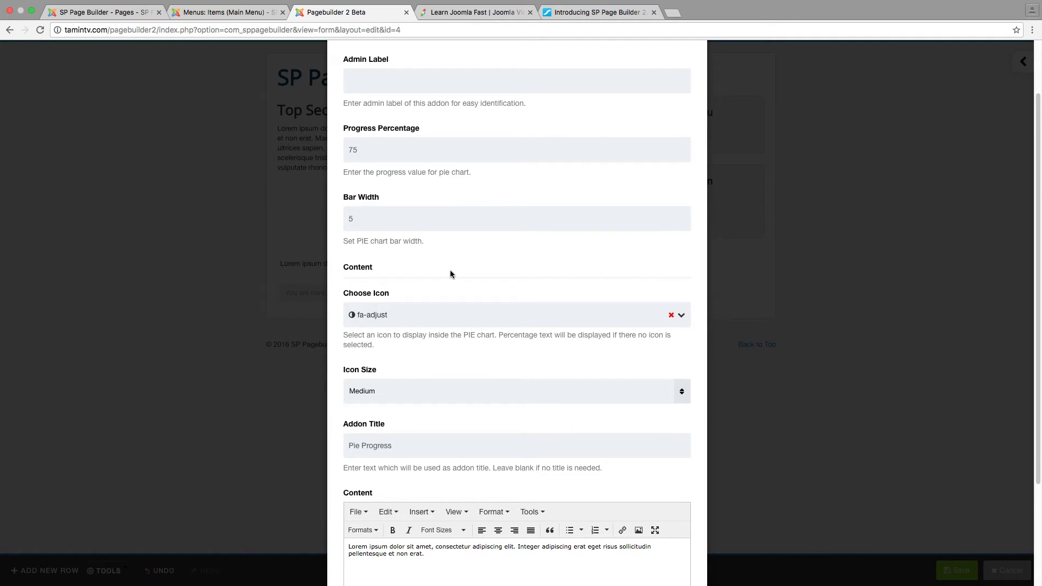
pyautogui.scroll(-5, 451, 271)
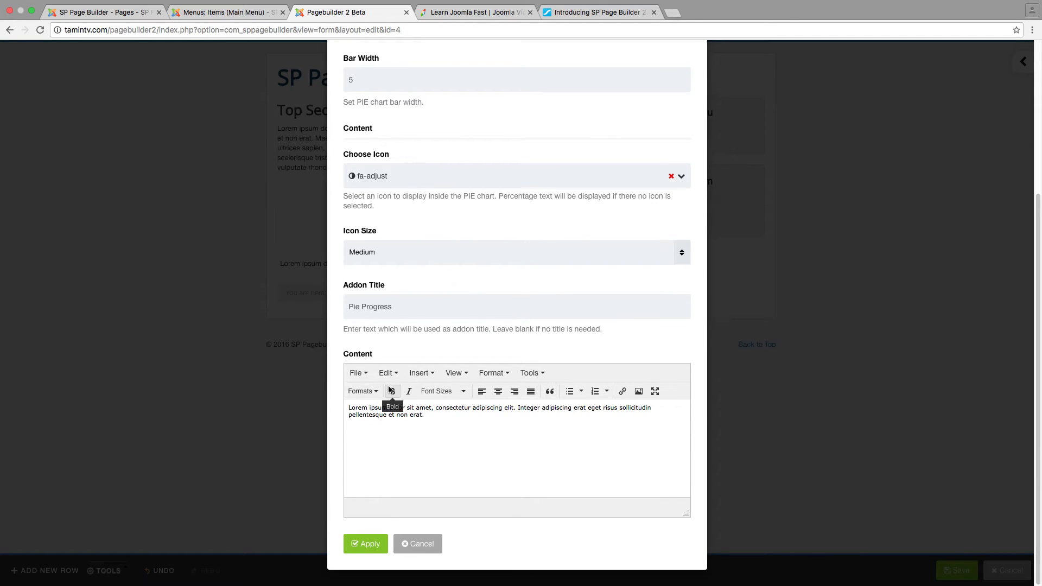
pyautogui.click(374, 543)
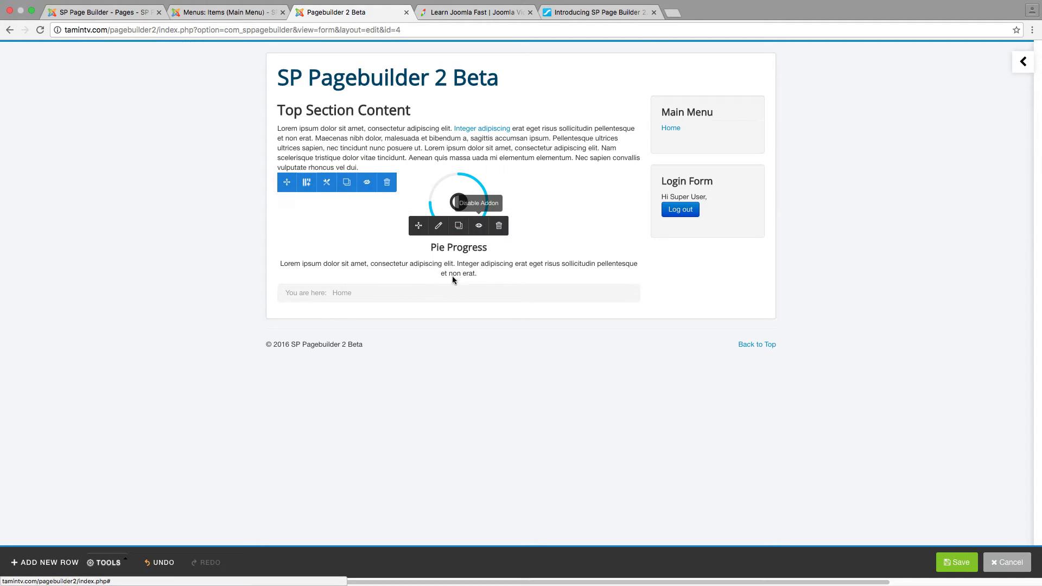
# Cancel out of the Pie Progress settings unchanged, then clone the addon below itself
pyautogui.click(439, 228)
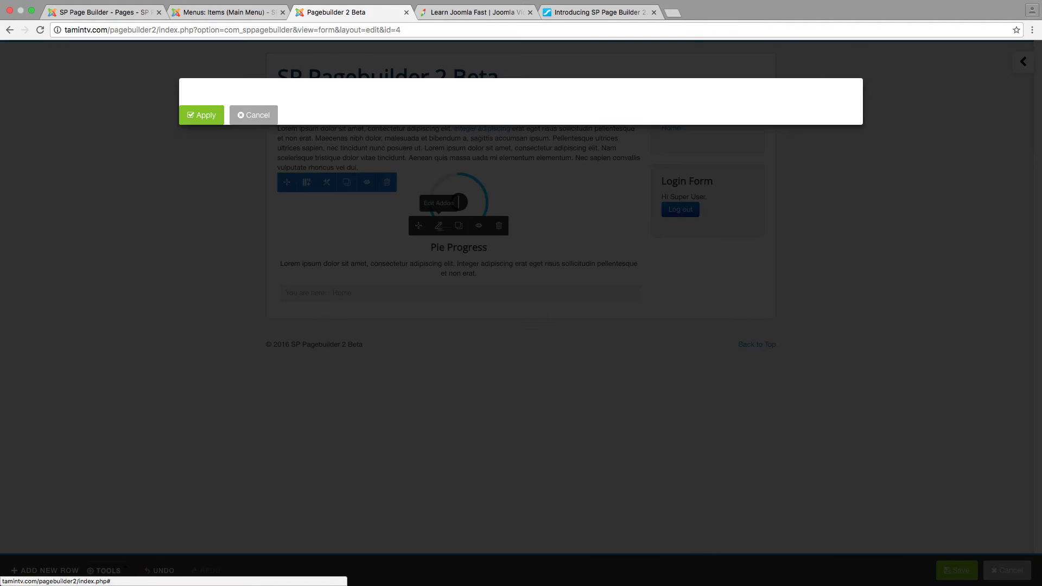
pyautogui.scroll(-5, 668, 466)
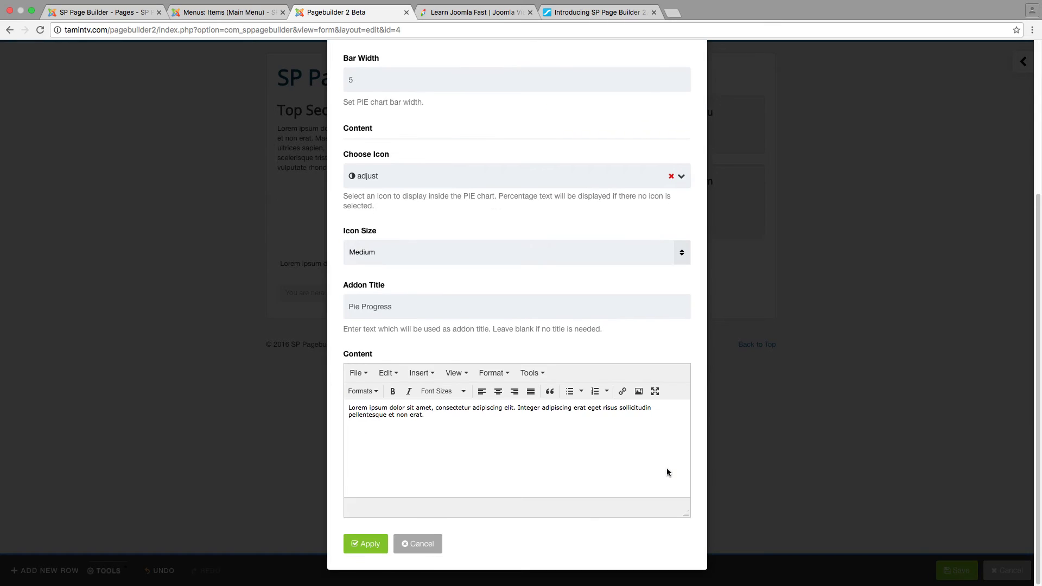
pyautogui.click(418, 546)
pyautogui.moveTo(521, 261)
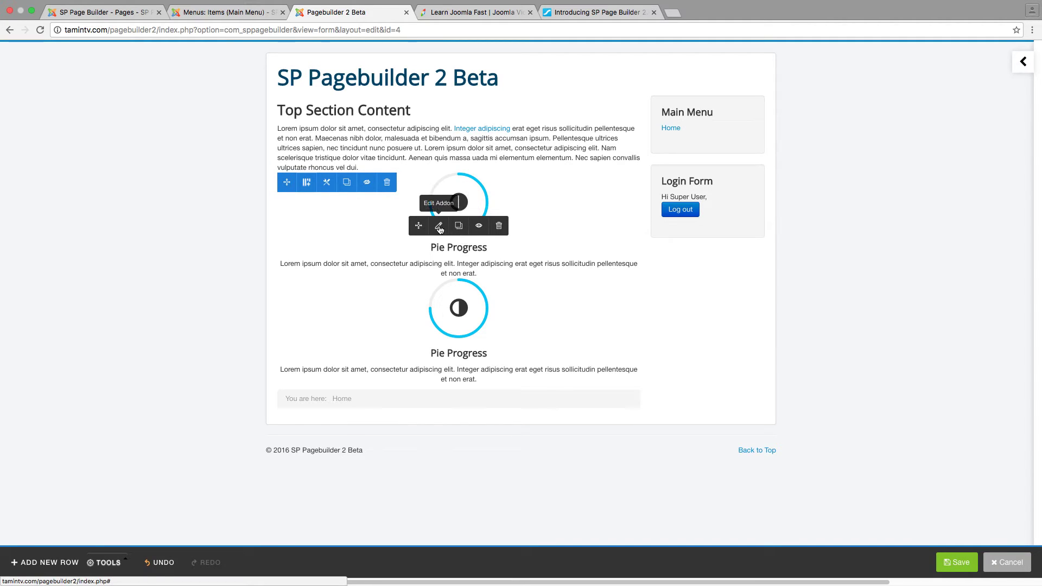
pyautogui.click(439, 226)
# Restrict the Pie Progress addon to Registered users, apply it, and save the page
pyautogui.click(527, 96)
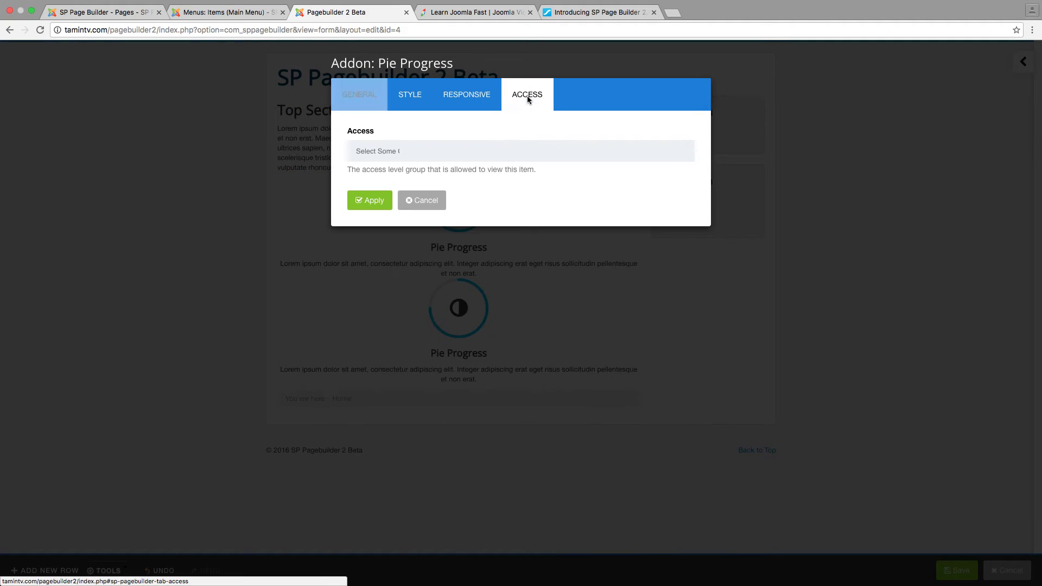
pyautogui.click(434, 152)
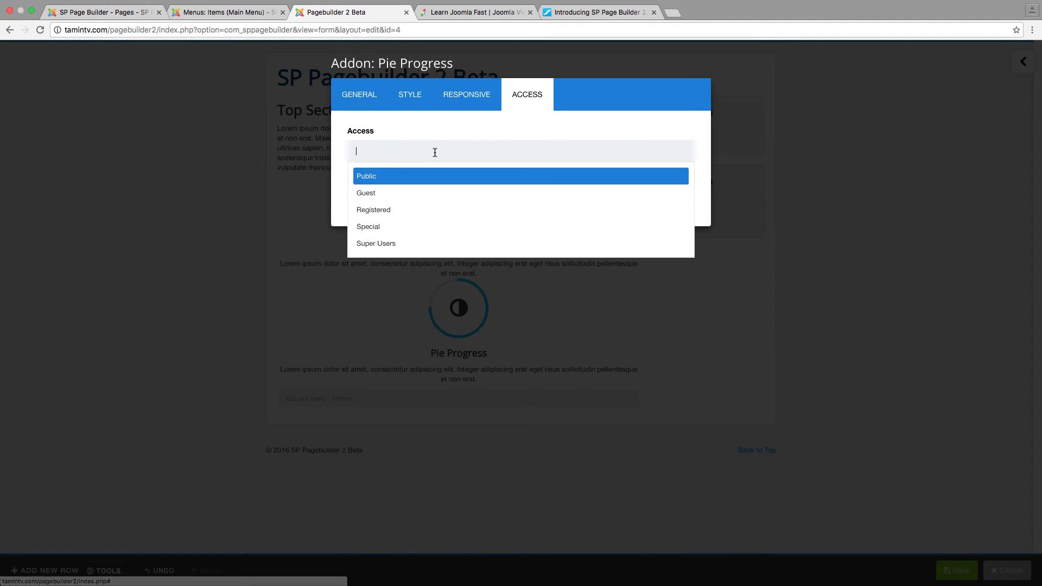
pyautogui.click(413, 215)
pyautogui.click(374, 208)
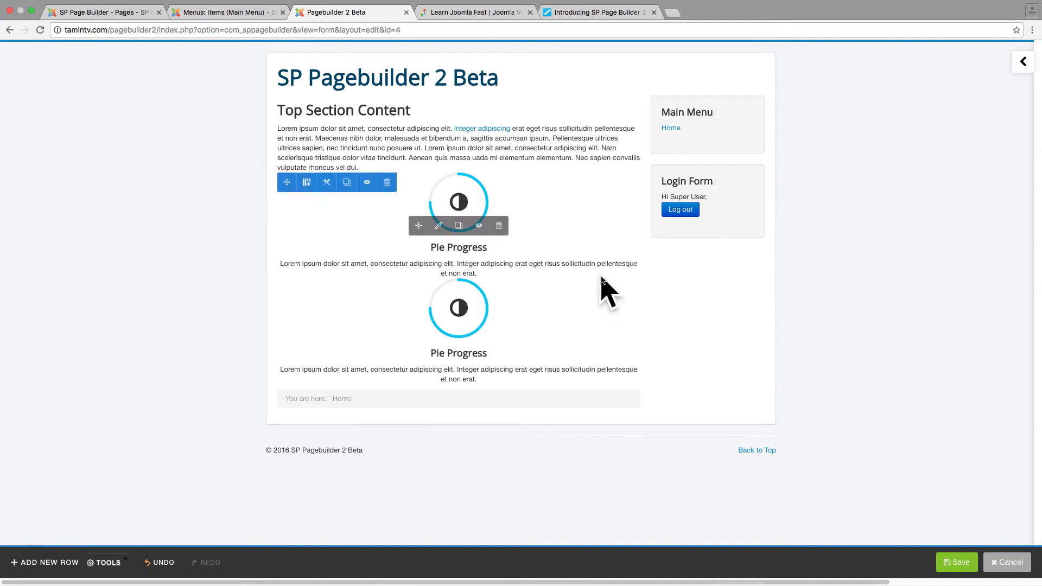
pyautogui.click(955, 566)
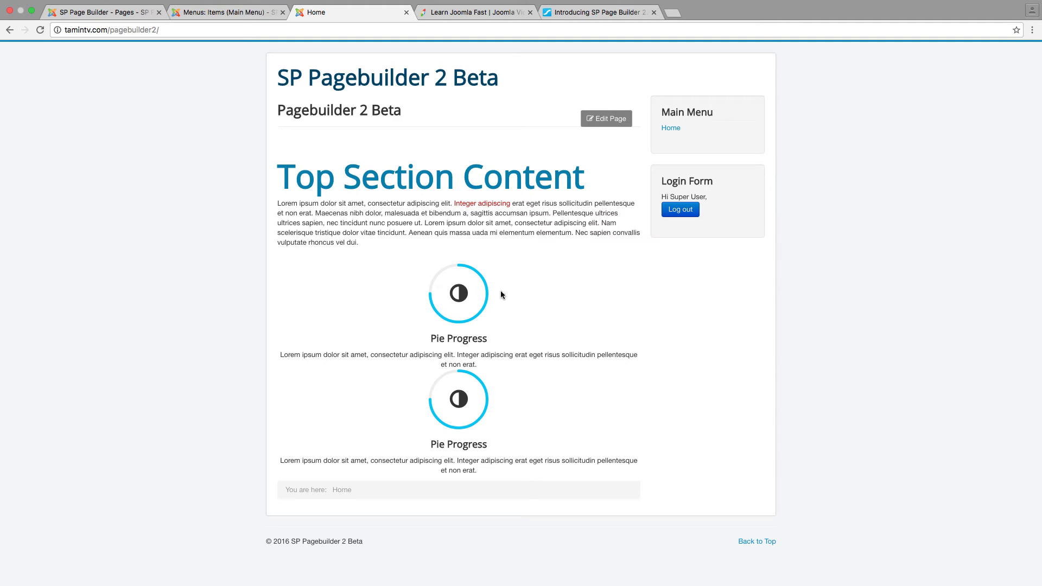
# Log out of the site, then log back in with the administrator username and password
pyautogui.click(692, 215)
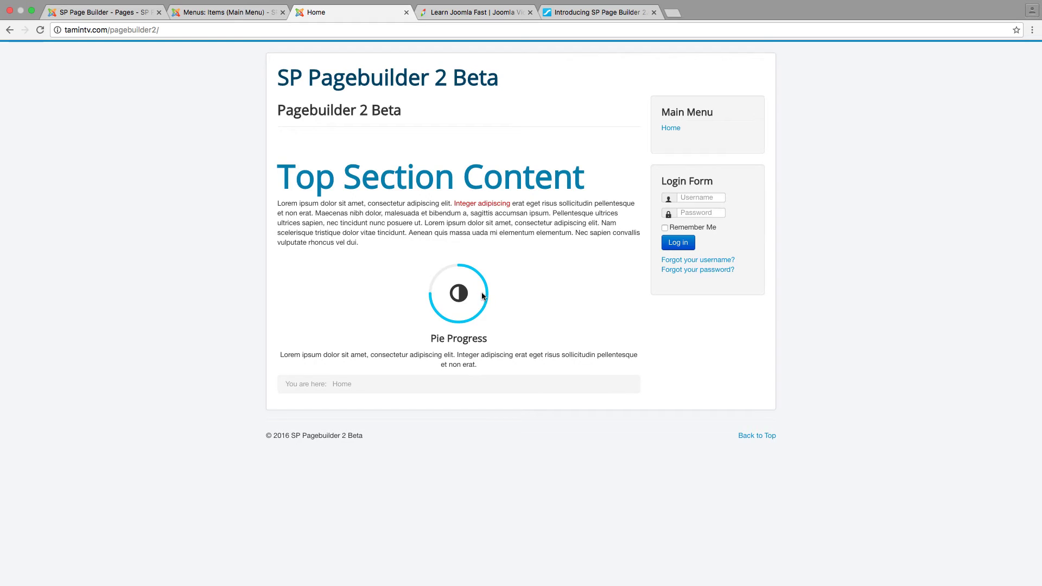
pyautogui.click(692, 198)
pyautogui.write('admin')
pyautogui.press('Tab')
pyautogui.write('•••')
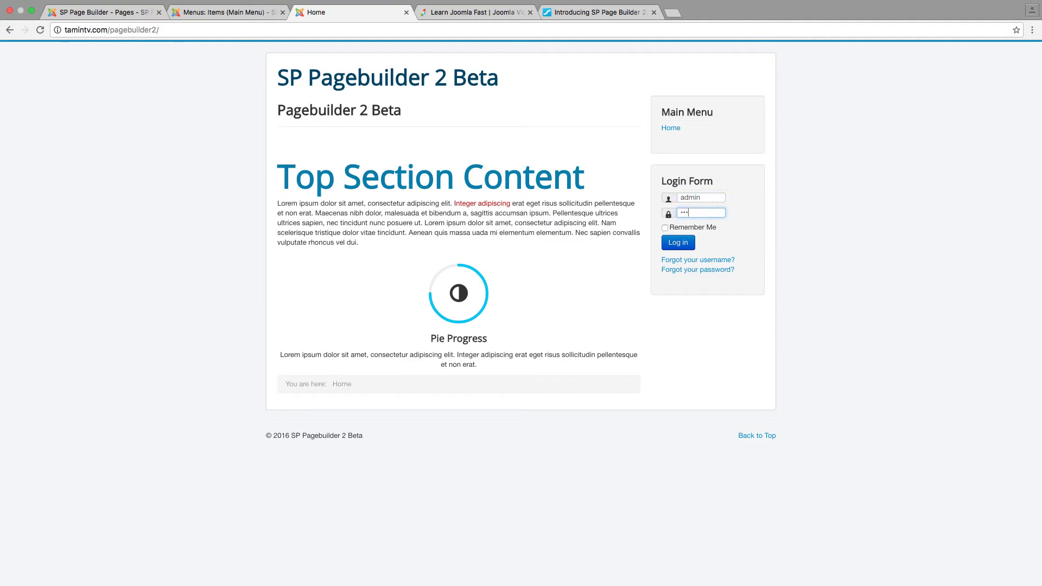
pyautogui.press('Return')
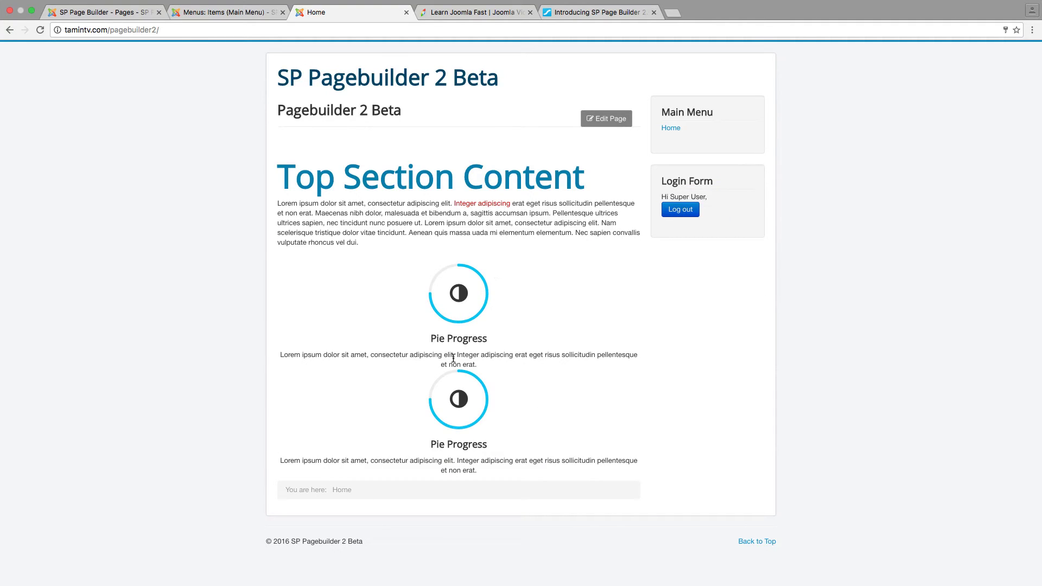
# In the builder, set the second Pie Progress addon's access to Public, then return Home
pyautogui.click(596, 118)
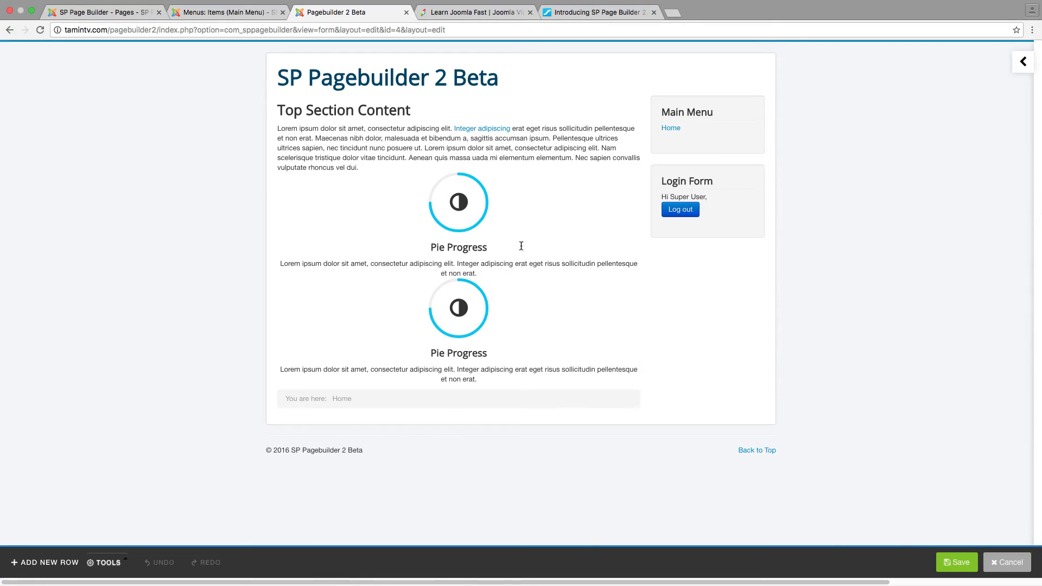
pyautogui.moveTo(451, 298)
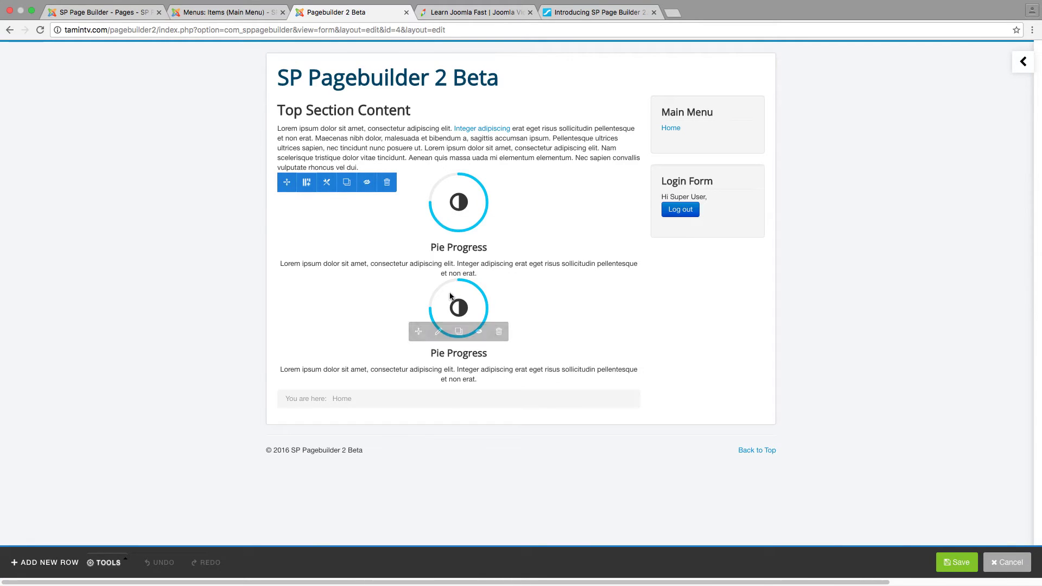
pyautogui.click(438, 331)
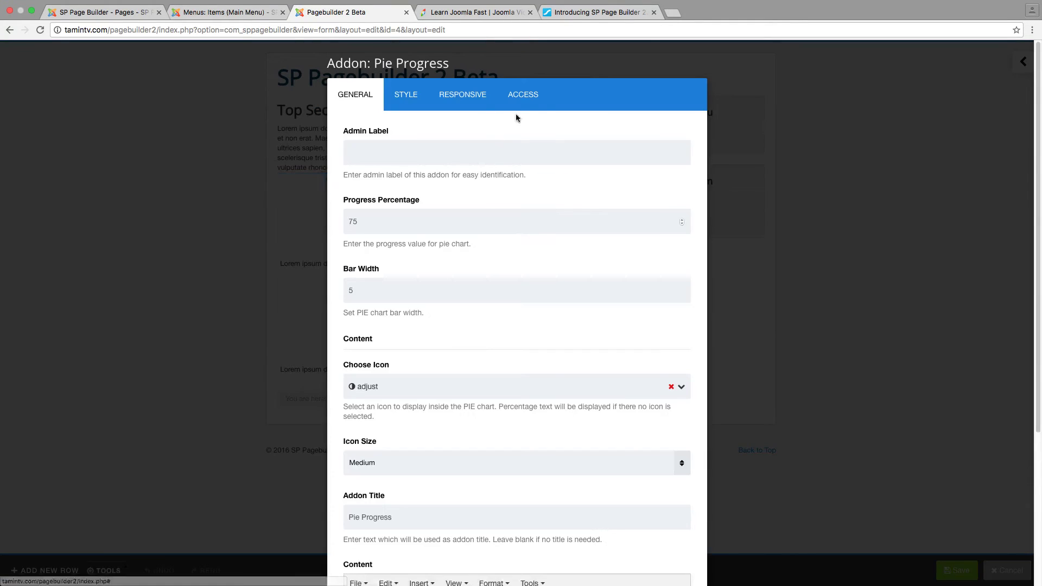
pyautogui.click(522, 105)
pyautogui.click(410, 150)
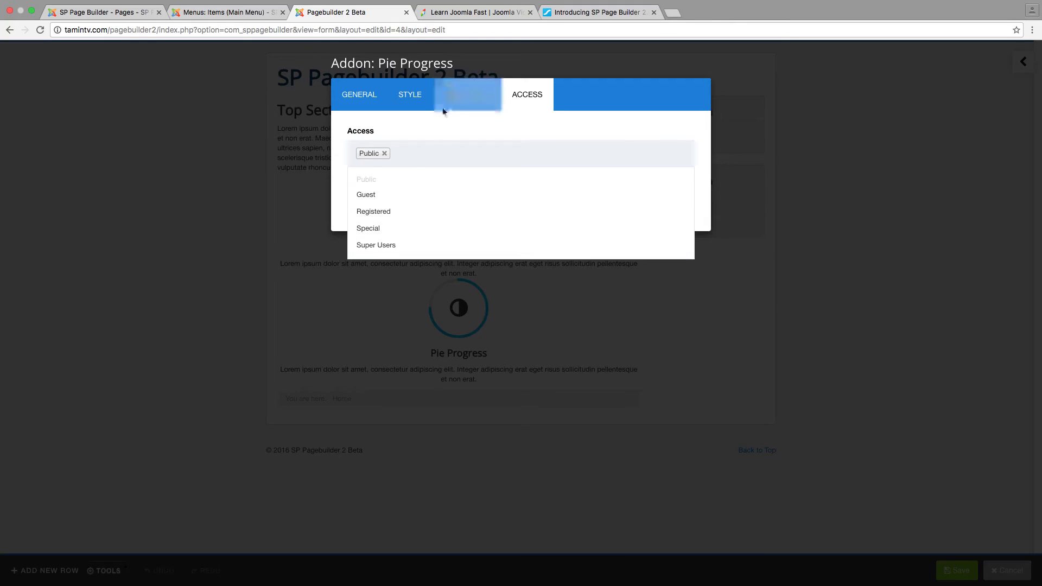
pyautogui.click(443, 124)
pyautogui.click(425, 206)
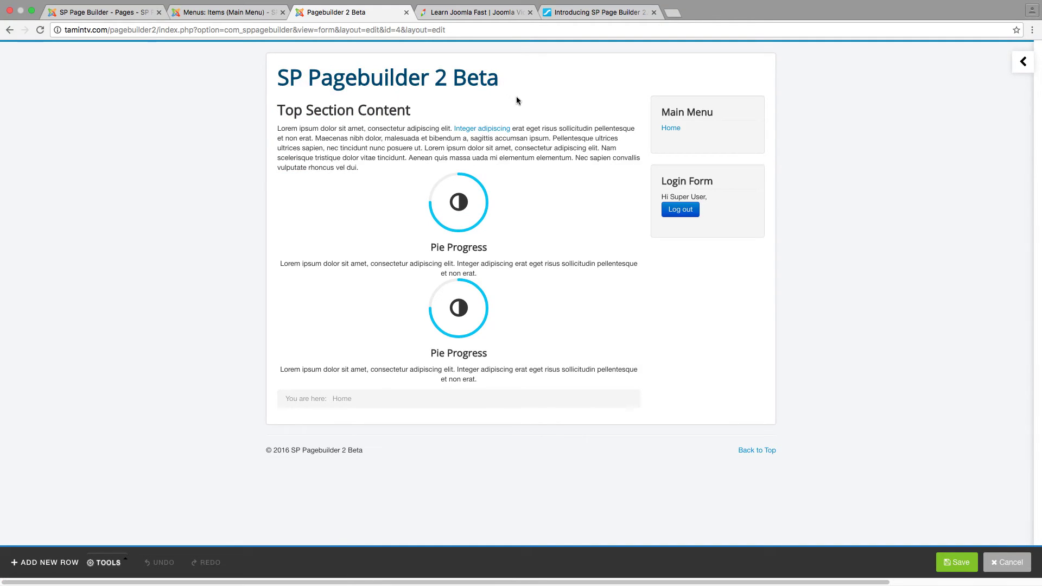
pyautogui.click(672, 129)
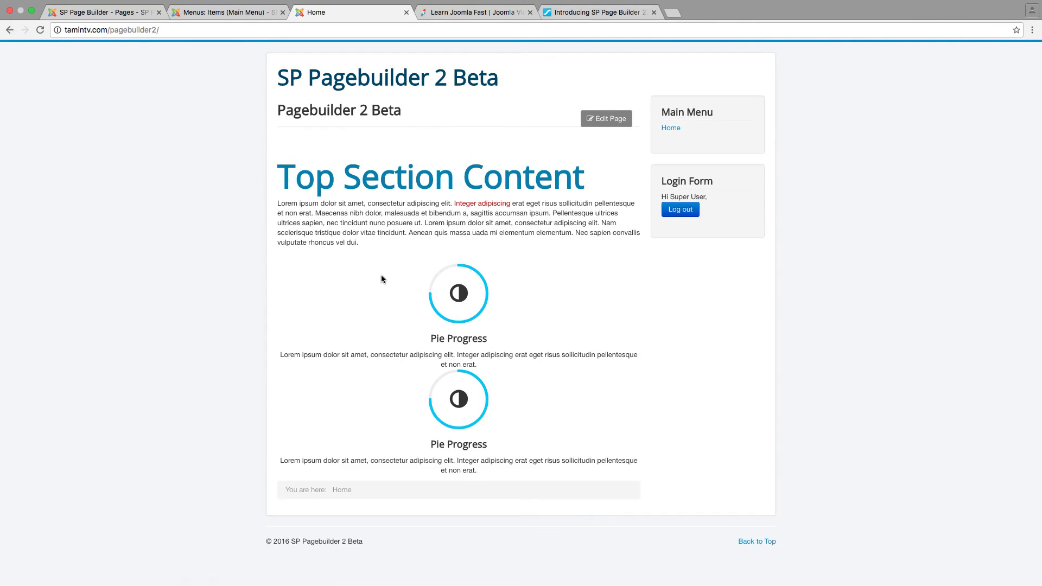
# Open the Home page in the builder editor and show its TOOLS options
pyautogui.click(597, 120)
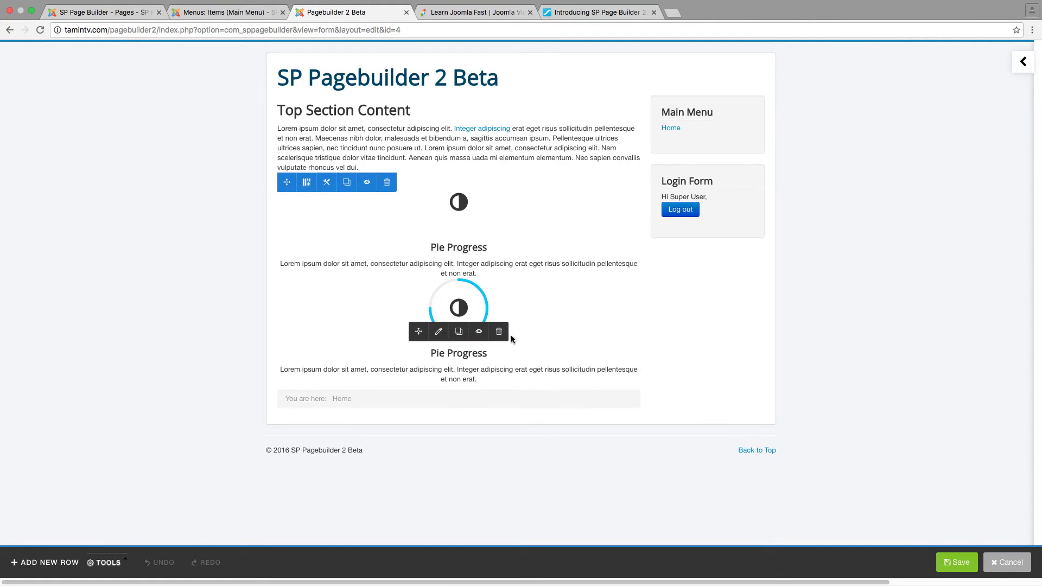
pyautogui.click(111, 566)
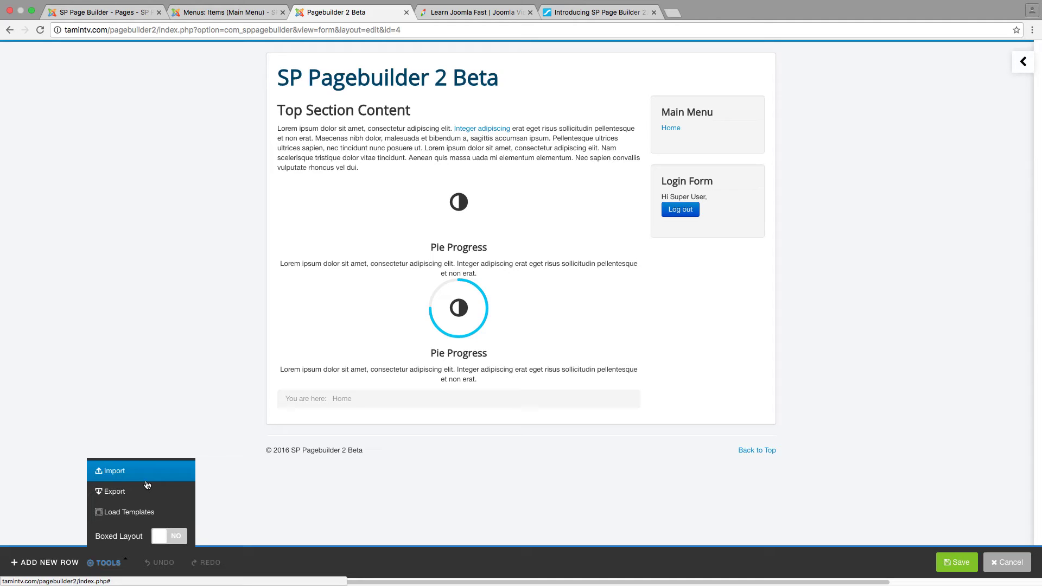
# Load the About pre-made template into the page
pyautogui.click(151, 519)
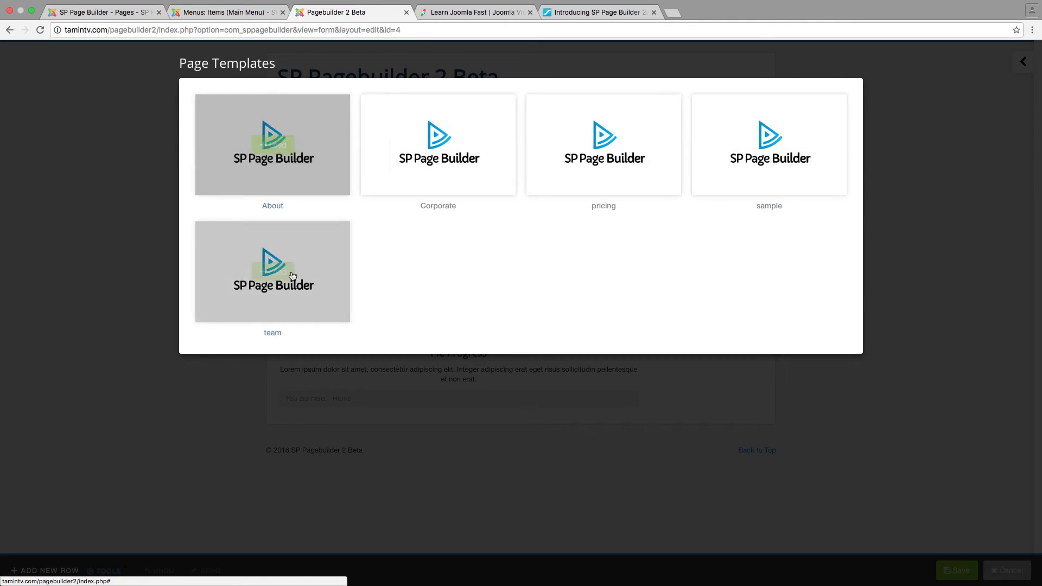
pyautogui.moveTo(448, 139)
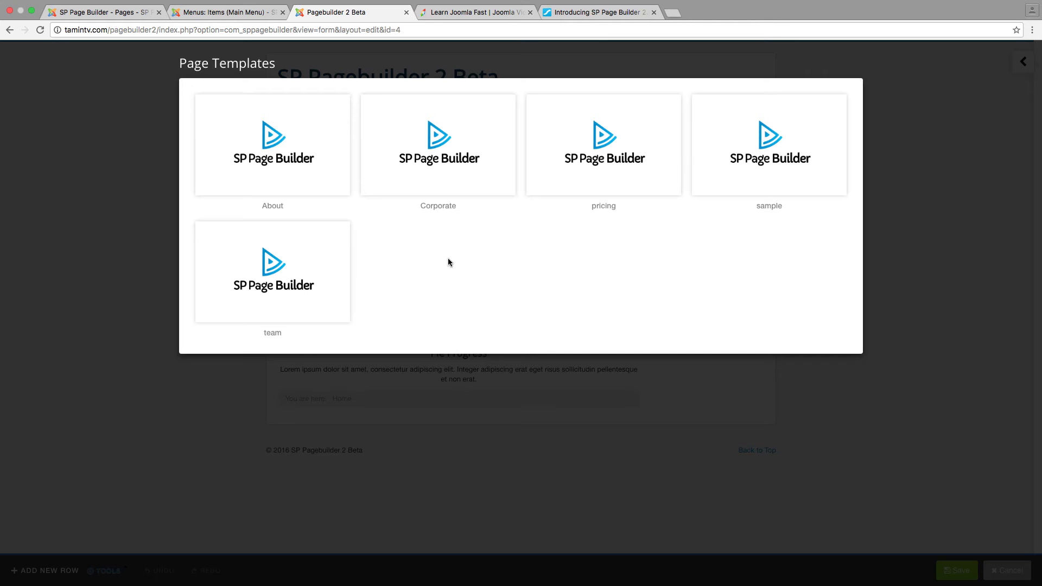
pyautogui.moveTo(274, 143)
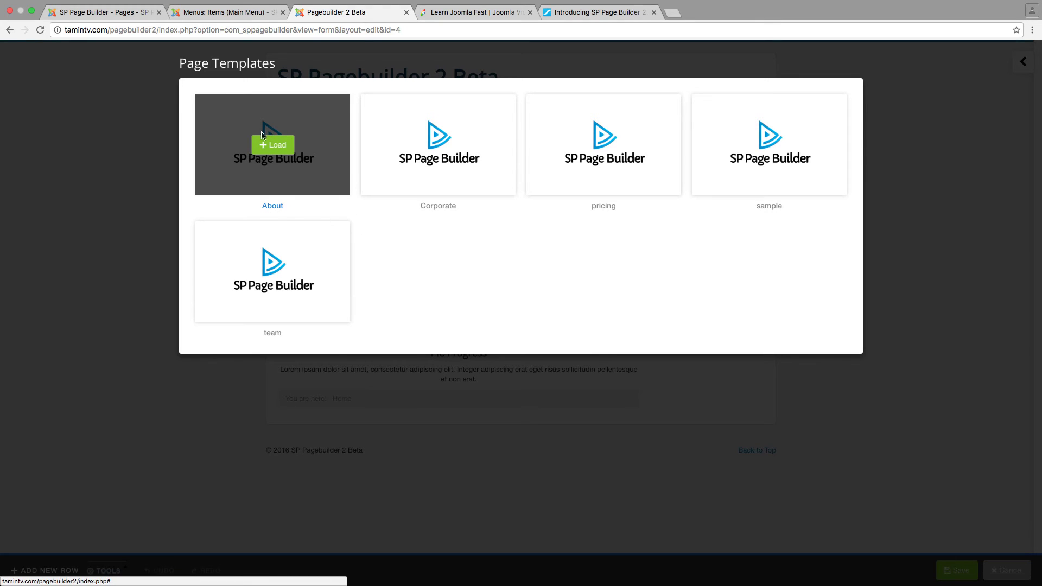
pyautogui.click(278, 145)
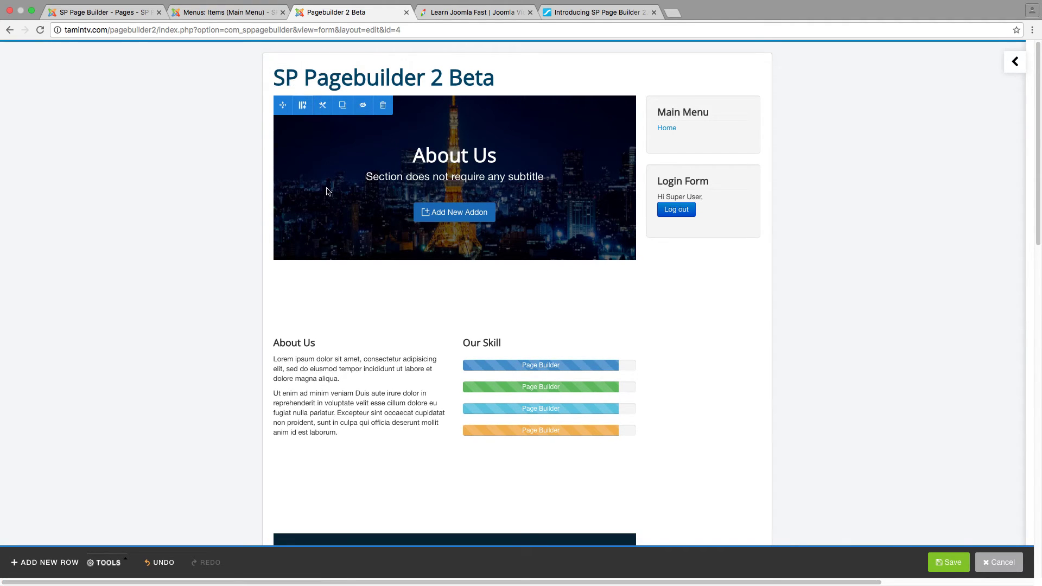
# Review the loaded About sections and the hero row's column layout options
pyautogui.scroll(-8, 372, 296)
pyautogui.scroll(-5, 369, 299)
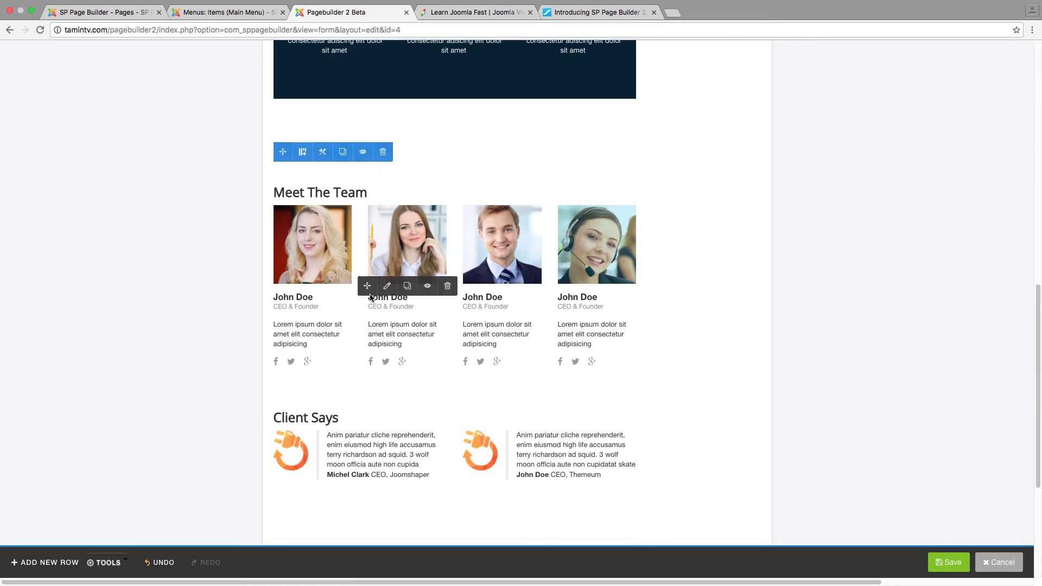
pyautogui.scroll(2, 367, 301)
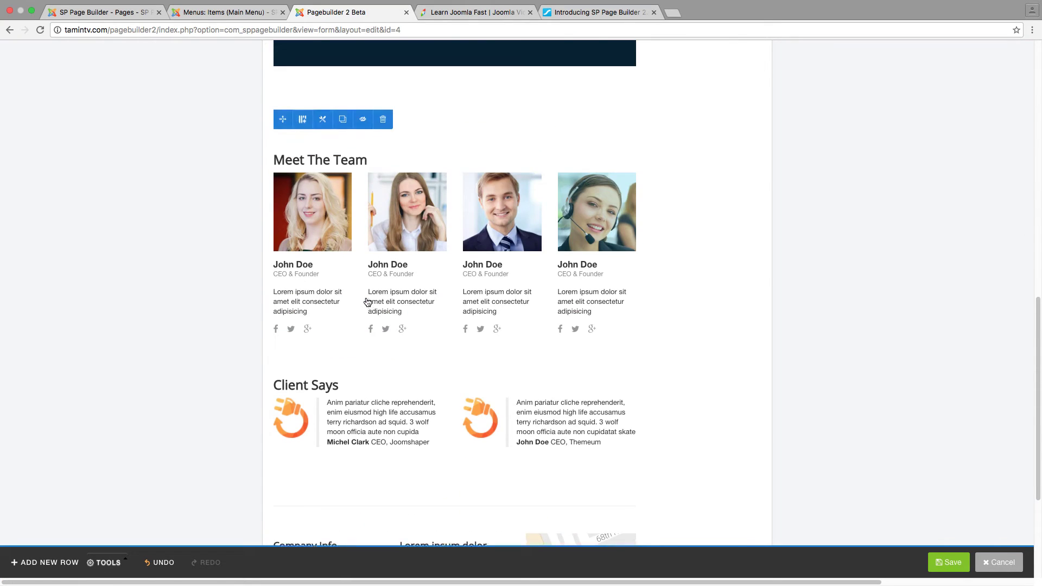
pyautogui.scroll(-5, 367, 301)
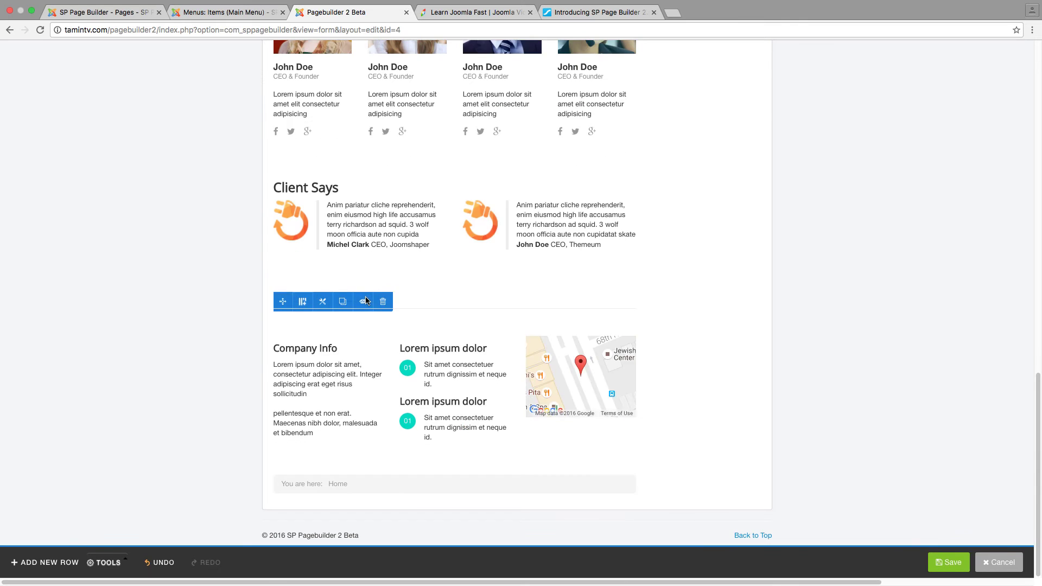
pyautogui.scroll(16, 366, 299)
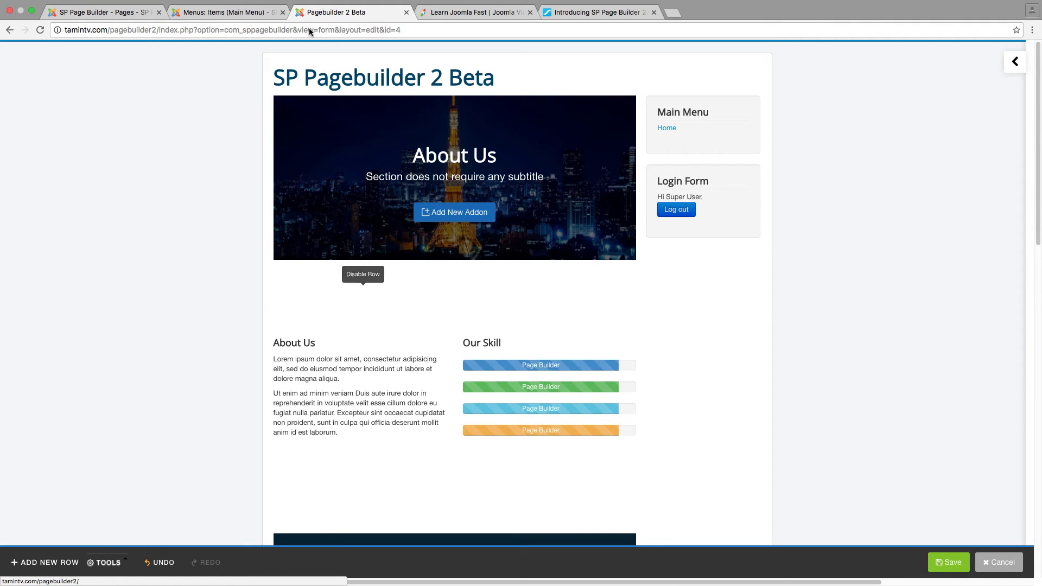
pyautogui.moveTo(321, 128)
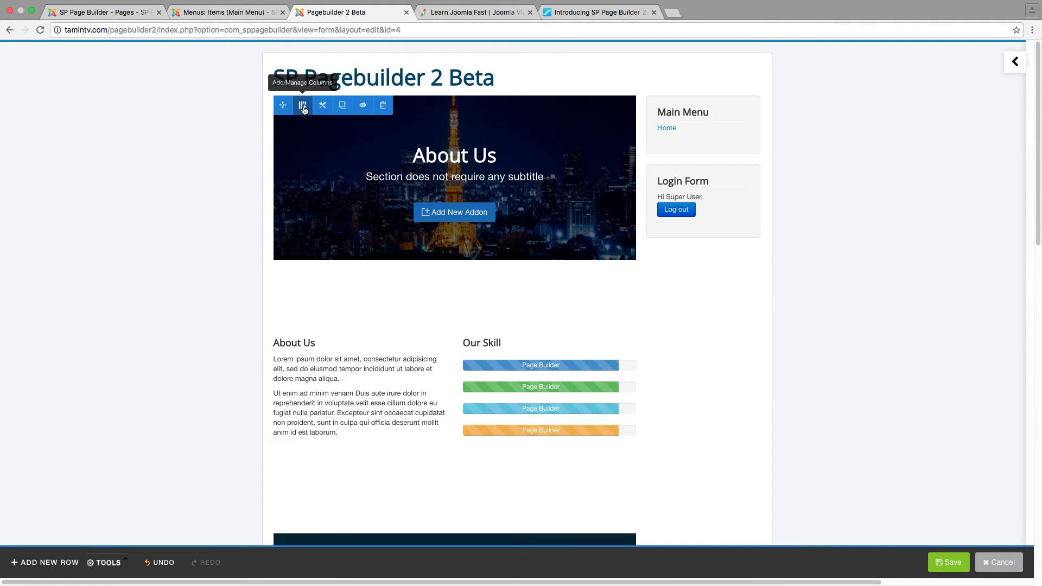
pyautogui.click(302, 106)
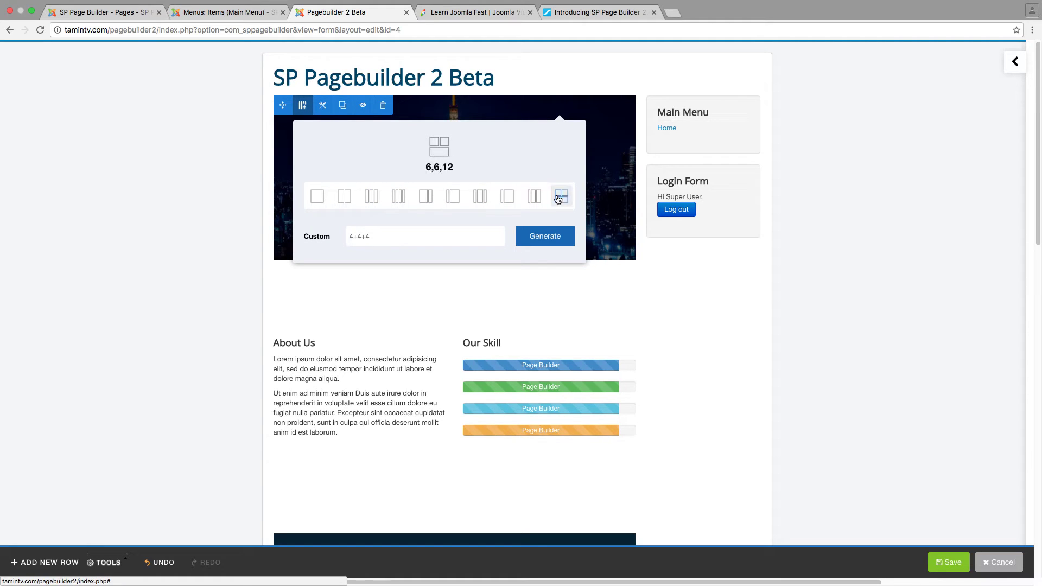
pyautogui.click(302, 105)
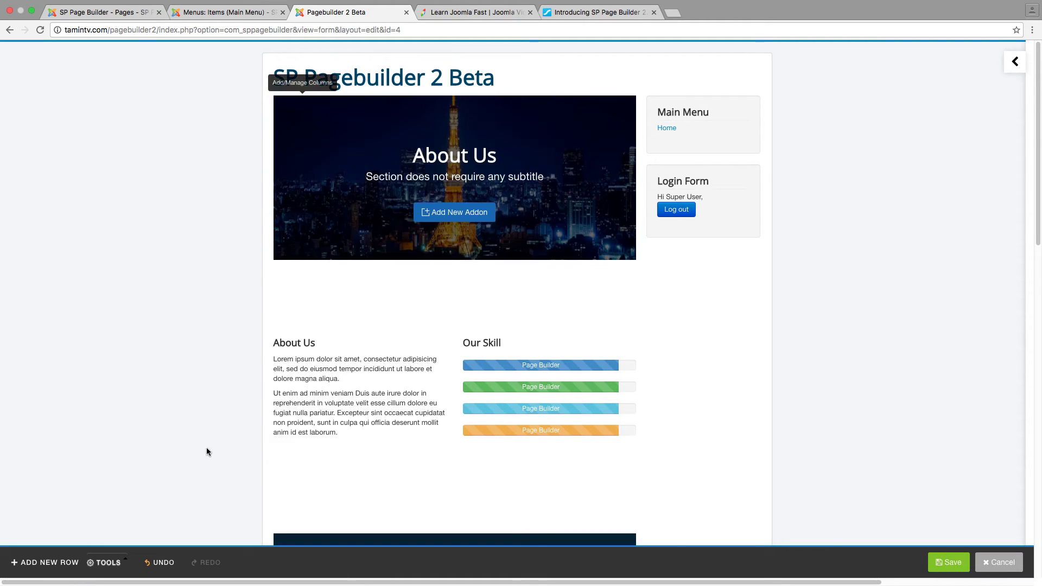
pyautogui.click(105, 563)
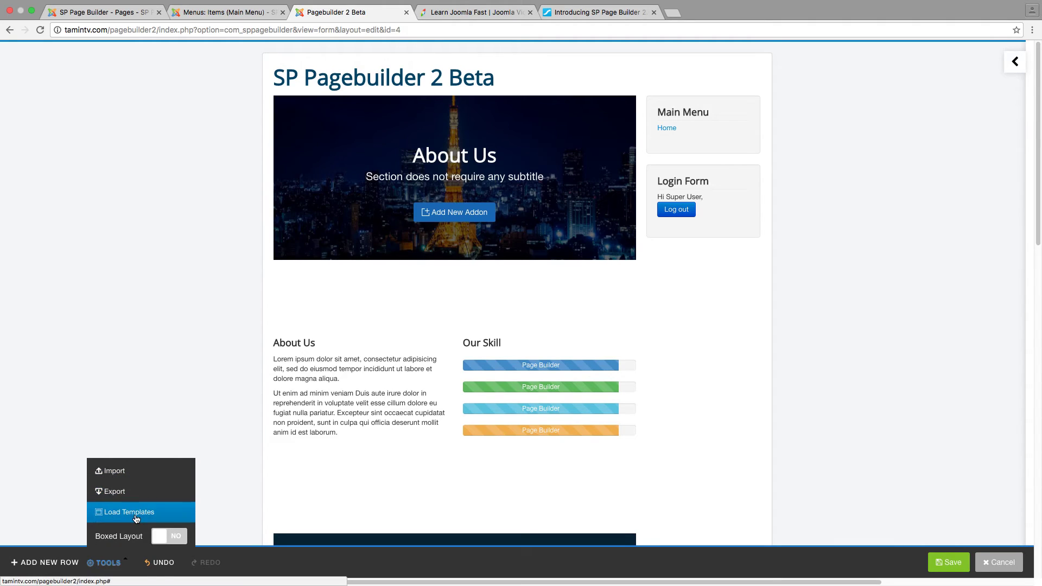
# Replace the page with the Corporate template, set Boxed Layout to YES, and save
pyautogui.click(135, 519)
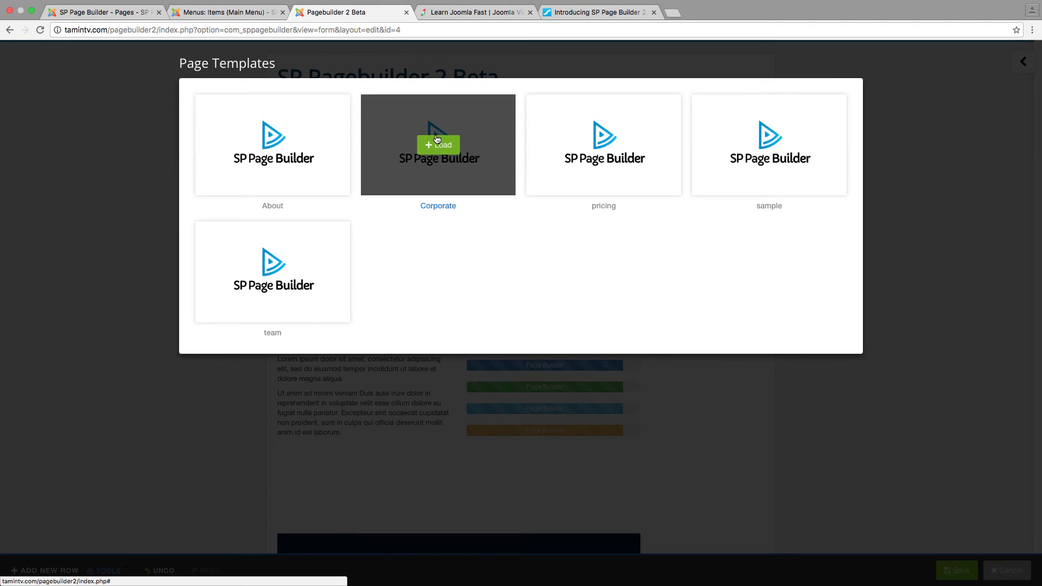
pyautogui.click(435, 145)
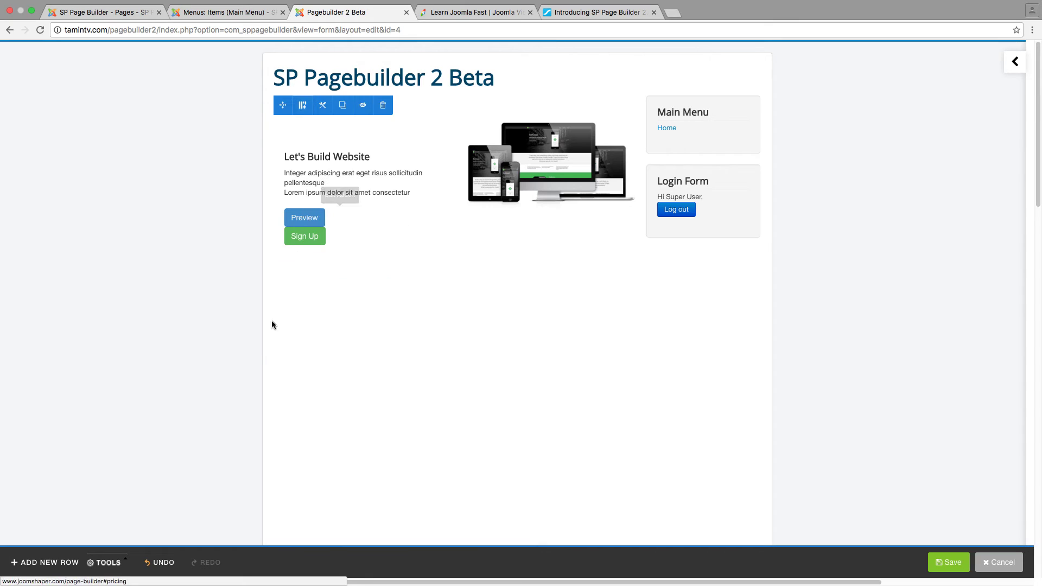
pyautogui.click(115, 564)
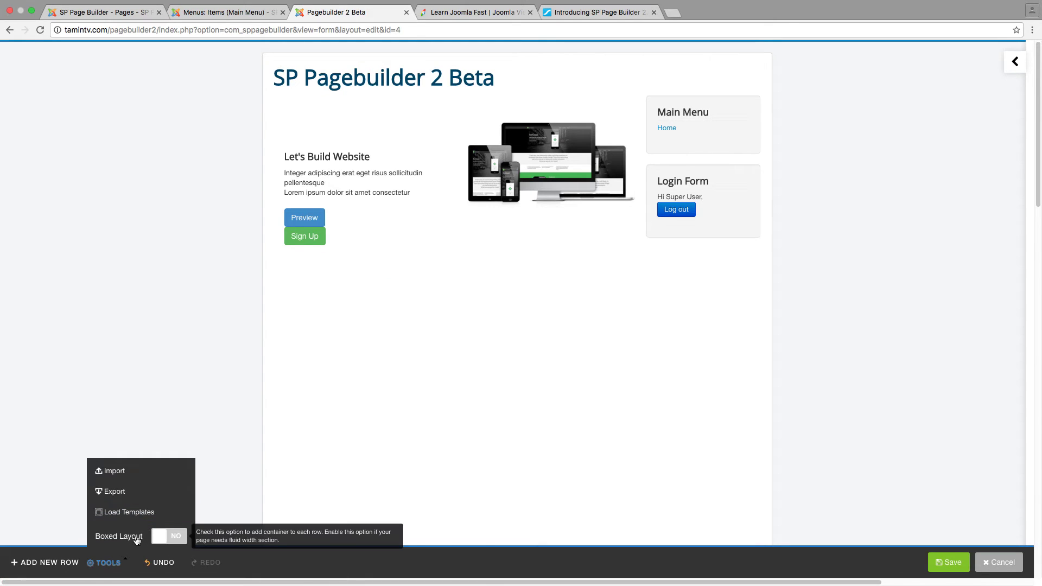
pyautogui.click(161, 539)
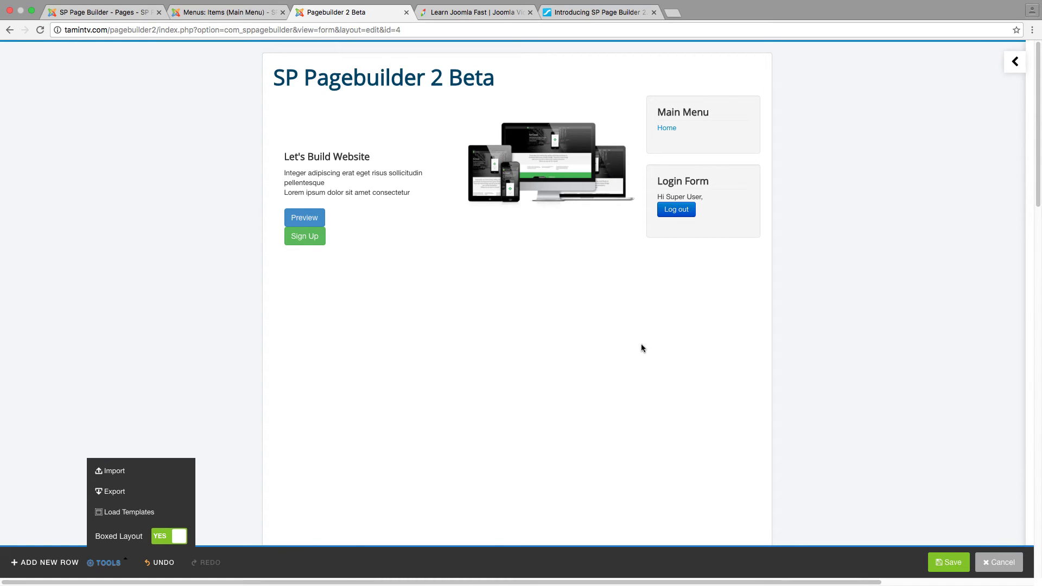
pyautogui.click(941, 565)
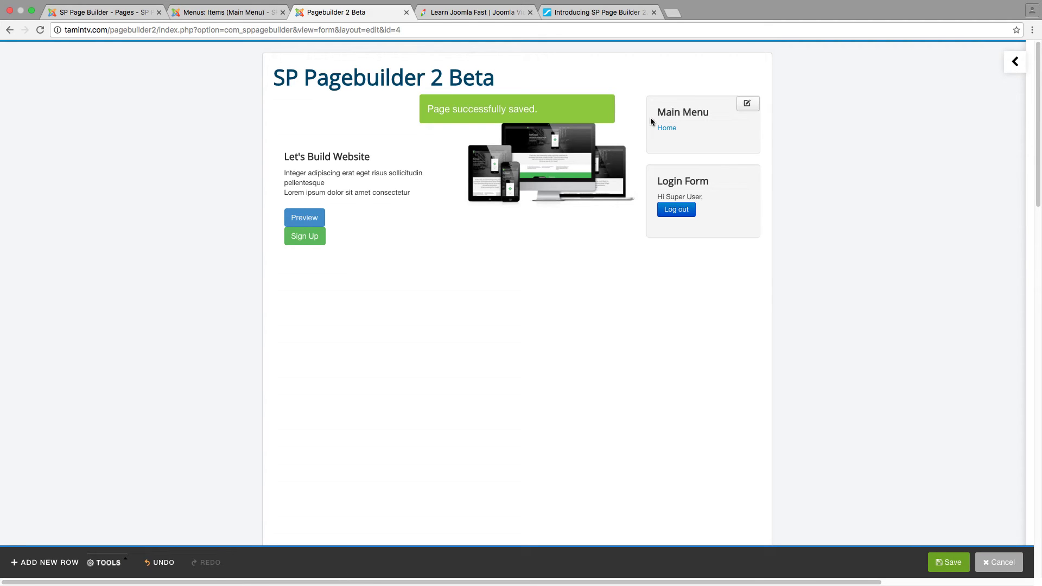
# View the saved Corporate layout on the live Home page, then reopen it for editing
pyautogui.click(667, 129)
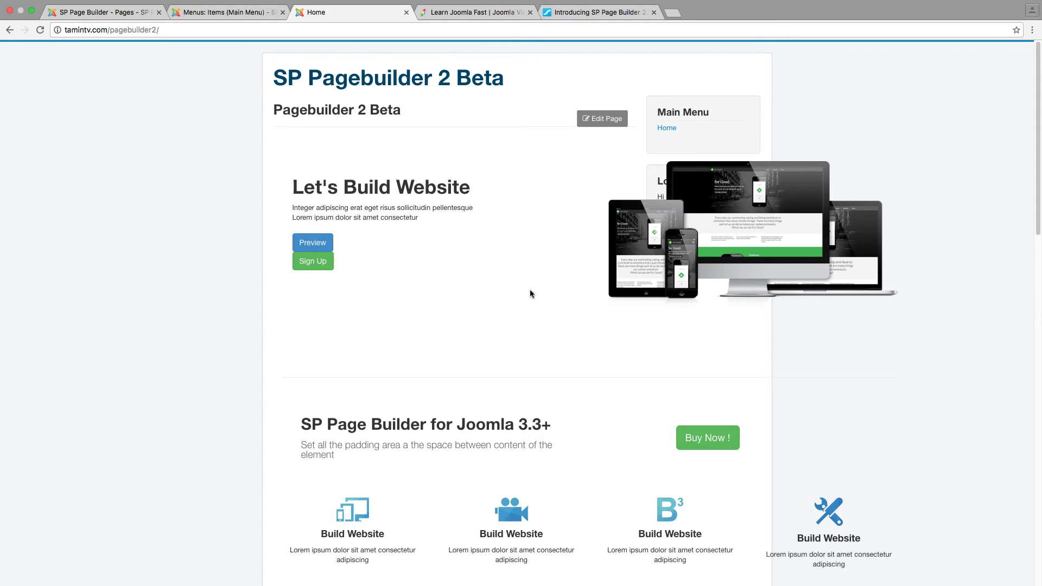
pyautogui.scroll(-5, 475, 354)
pyautogui.scroll(-4, 476, 354)
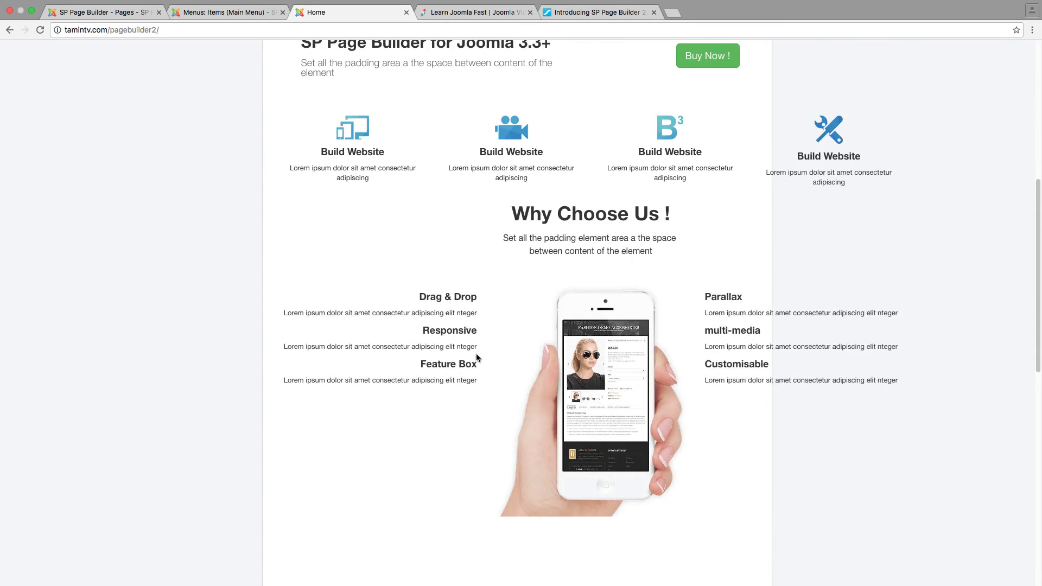
pyautogui.scroll(7, 483, 349)
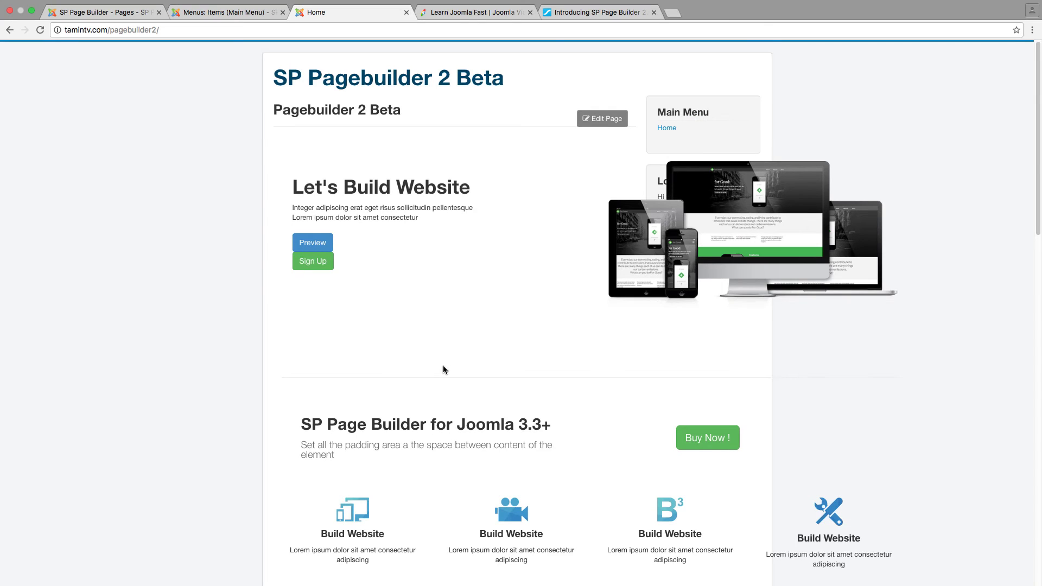
pyautogui.scroll(-7, 537, 361)
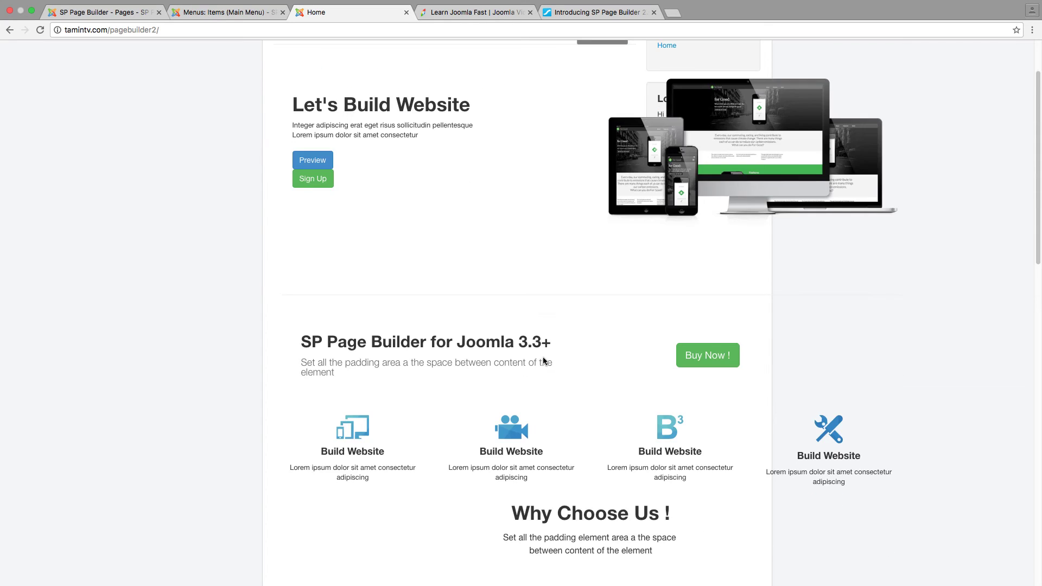
pyautogui.scroll(-12, 544, 359)
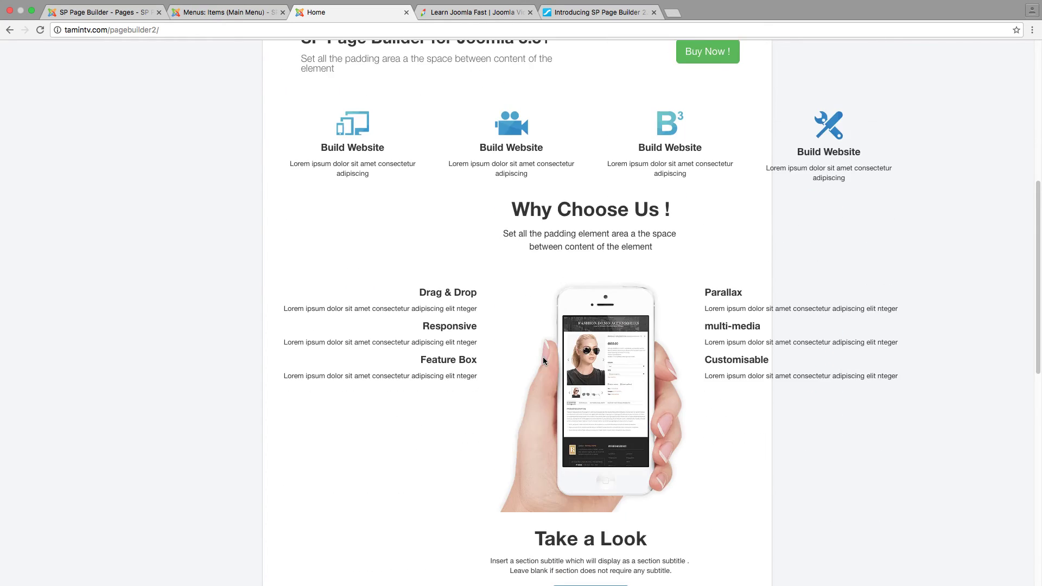
pyautogui.scroll(-5, 543, 357)
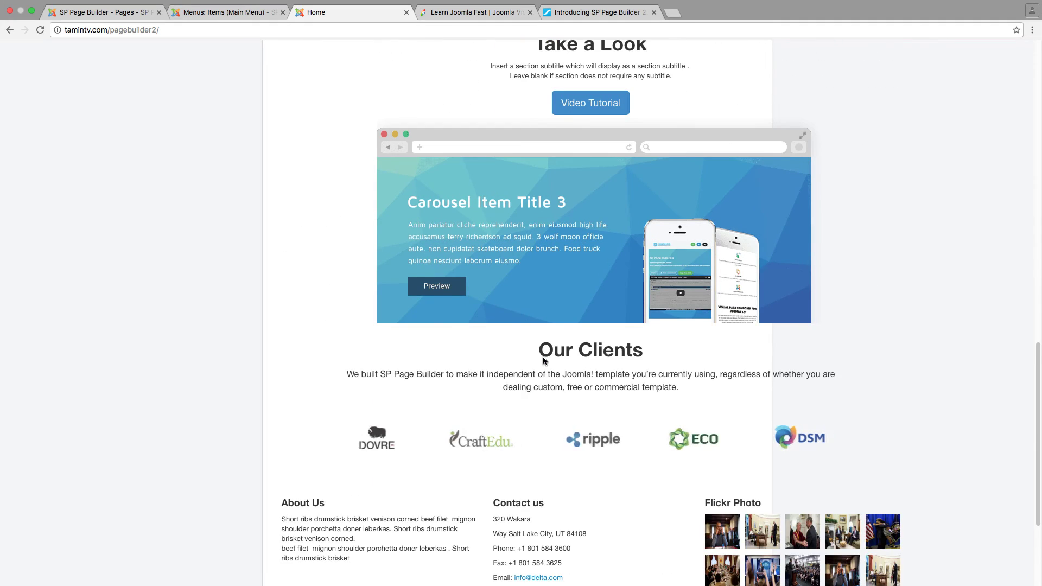
pyautogui.scroll(-5, 543, 357)
pyautogui.scroll(20, 543, 357)
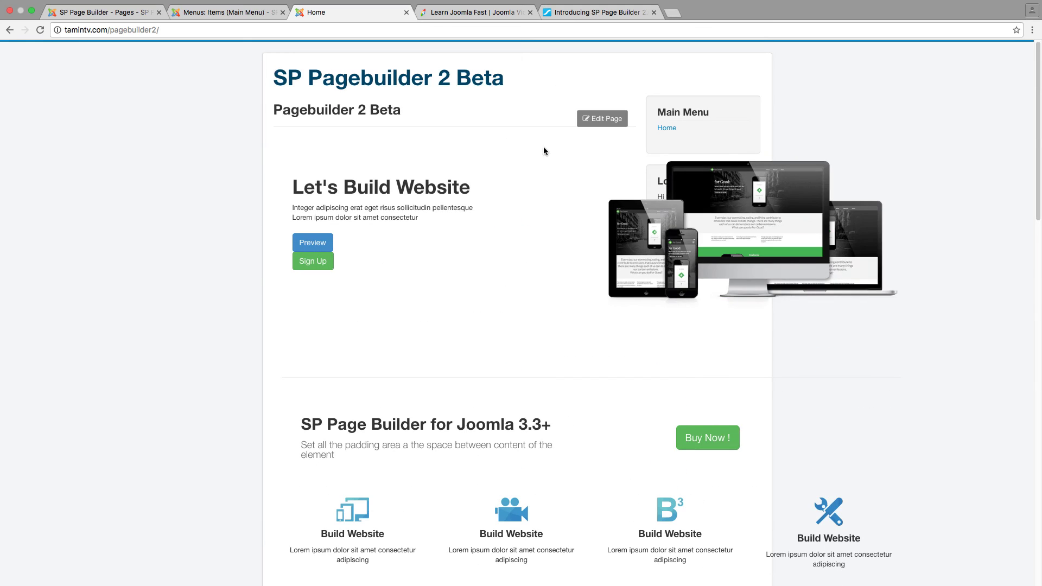
pyautogui.click(607, 121)
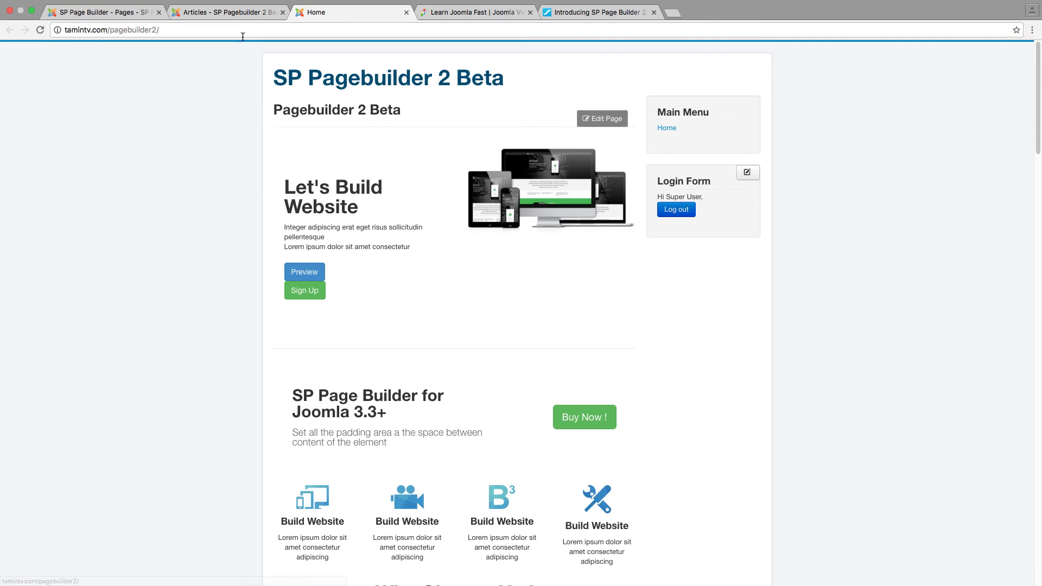
# Check the Articles list and the SP Page Builder pages list in the admin
pyautogui.click(231, 13)
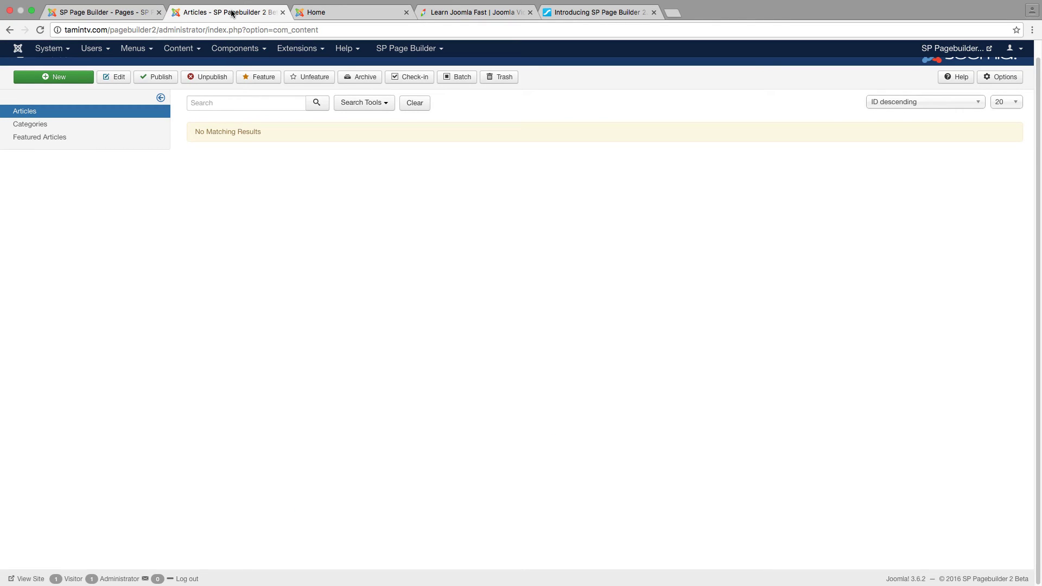
pyautogui.click(109, 12)
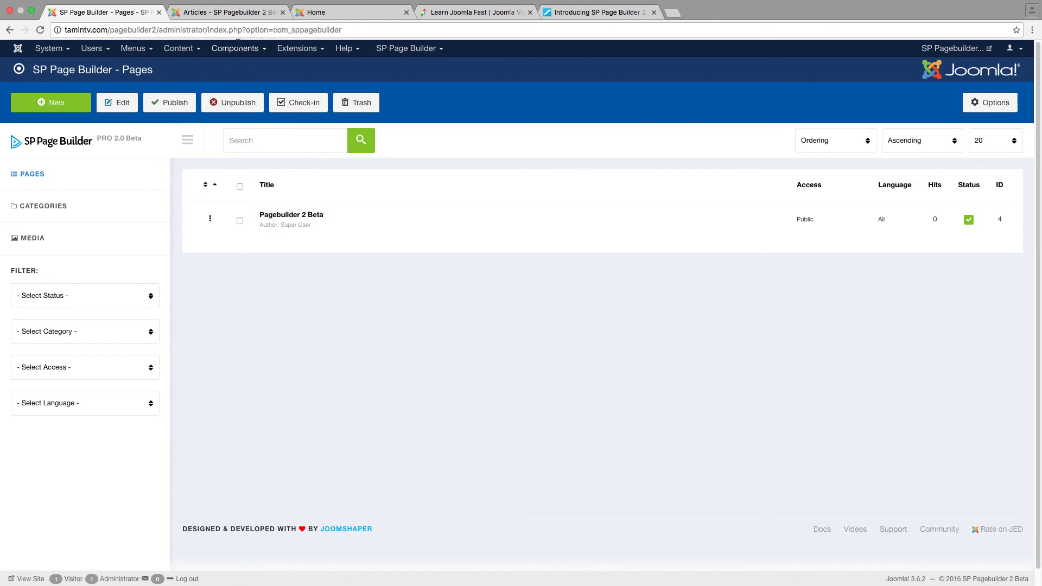
pyautogui.click(227, 15)
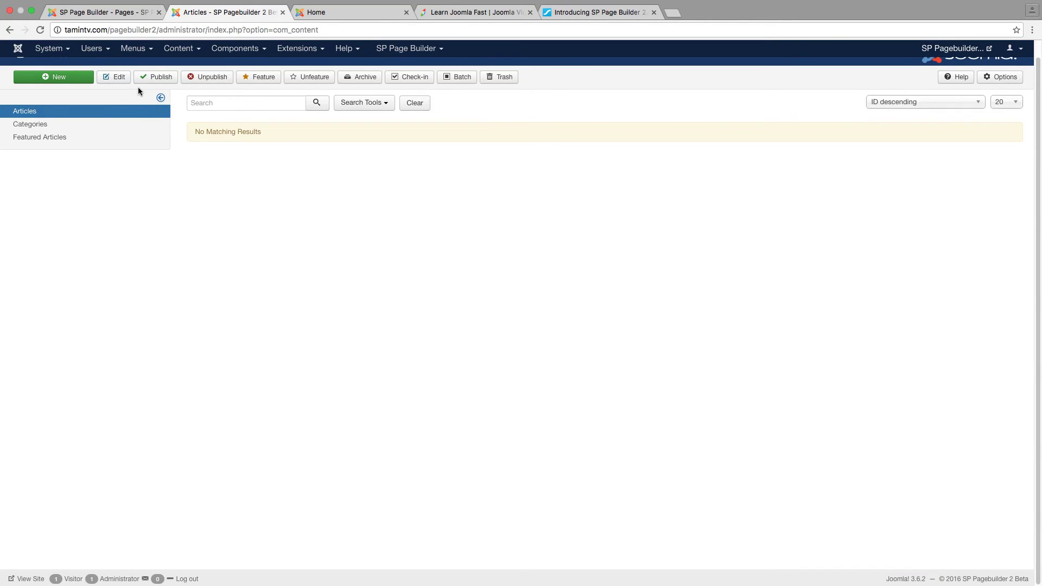
# Create a new article and switch its editor to SP Page Builder
pyautogui.click(178, 52)
pyautogui.moveTo(184, 65)
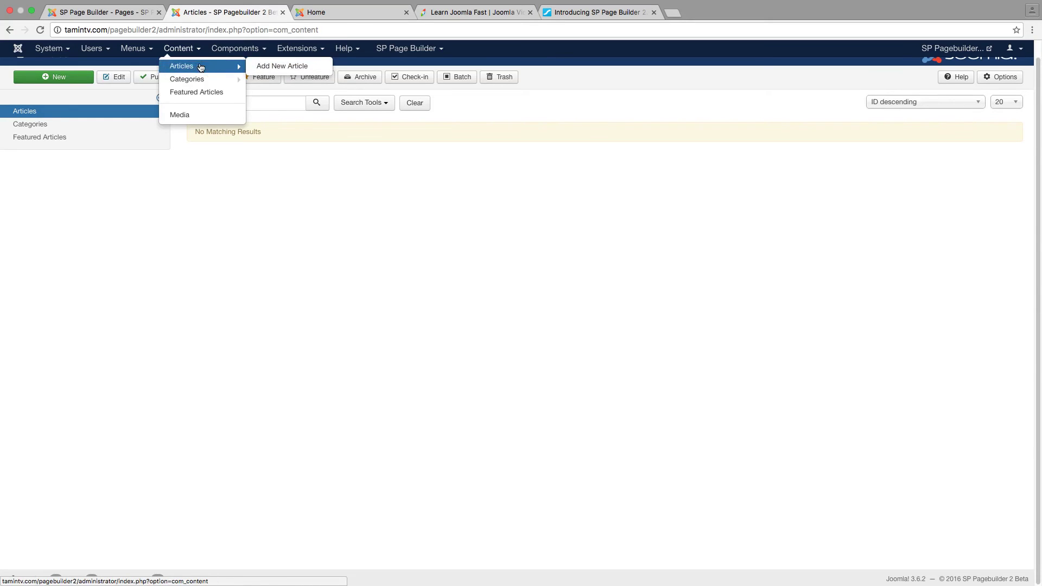
pyautogui.click(272, 67)
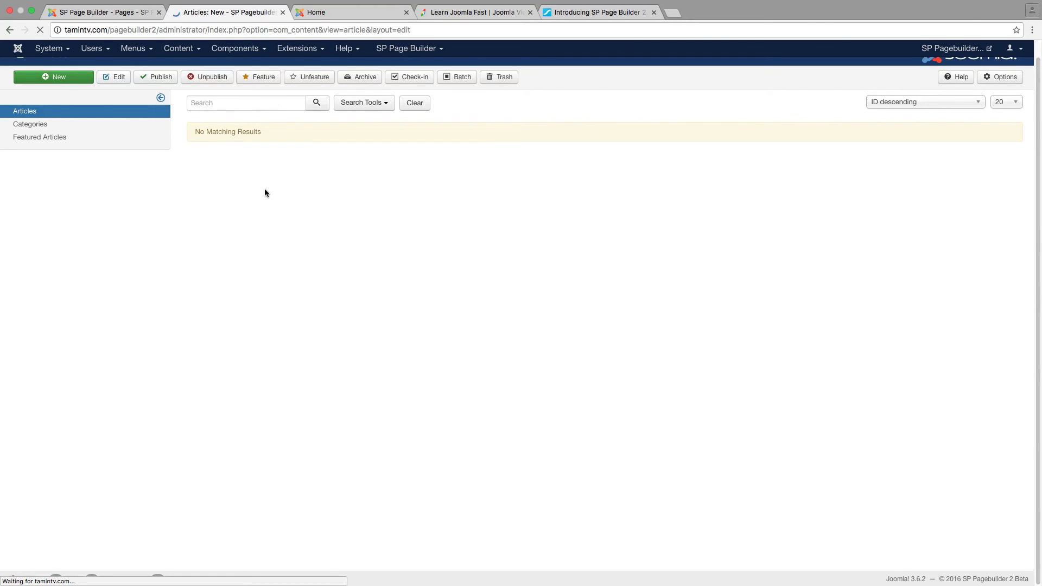
pyautogui.click(148, 182)
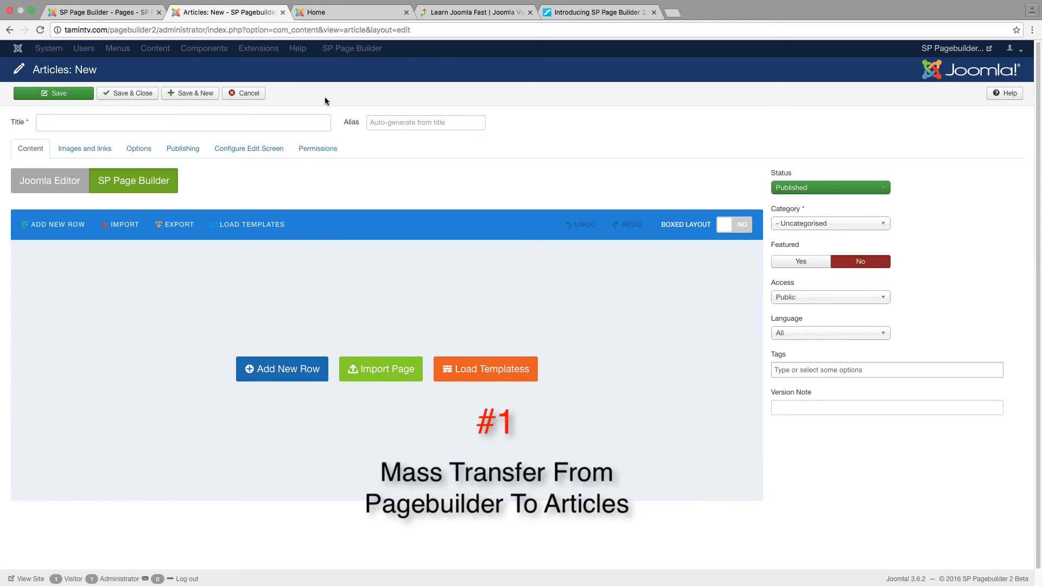
# Discard the new article and try Batch on the articles list, dismissing the no-selection warning
pyautogui.click(251, 95)
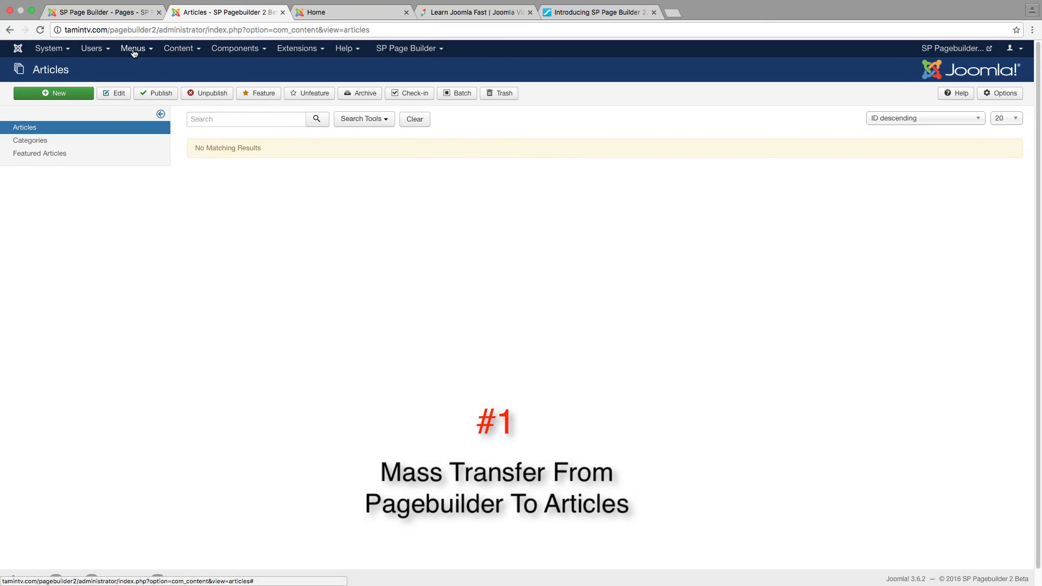
pyautogui.click(133, 49)
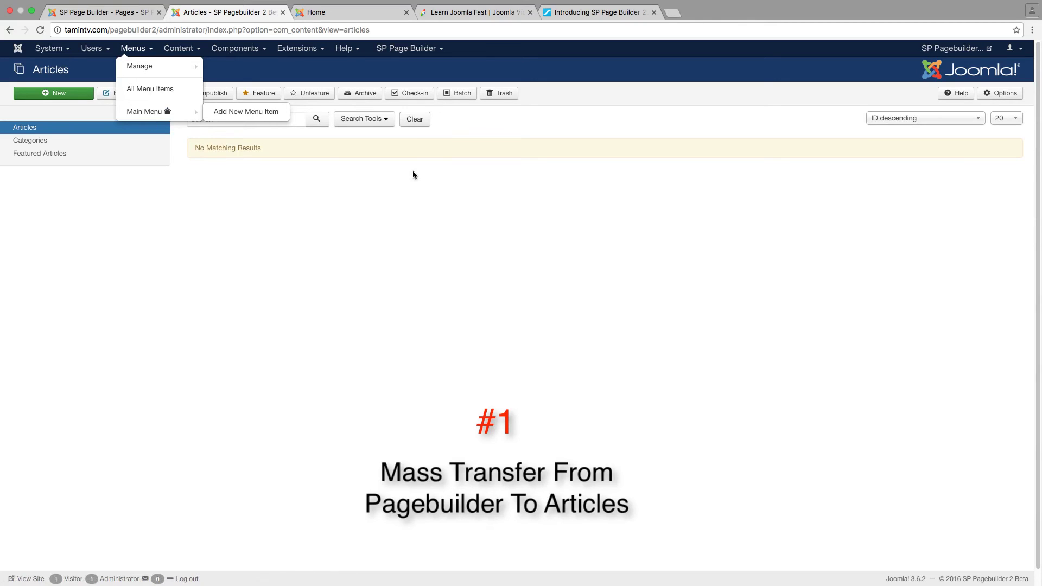
pyautogui.click(461, 161)
pyautogui.click(460, 94)
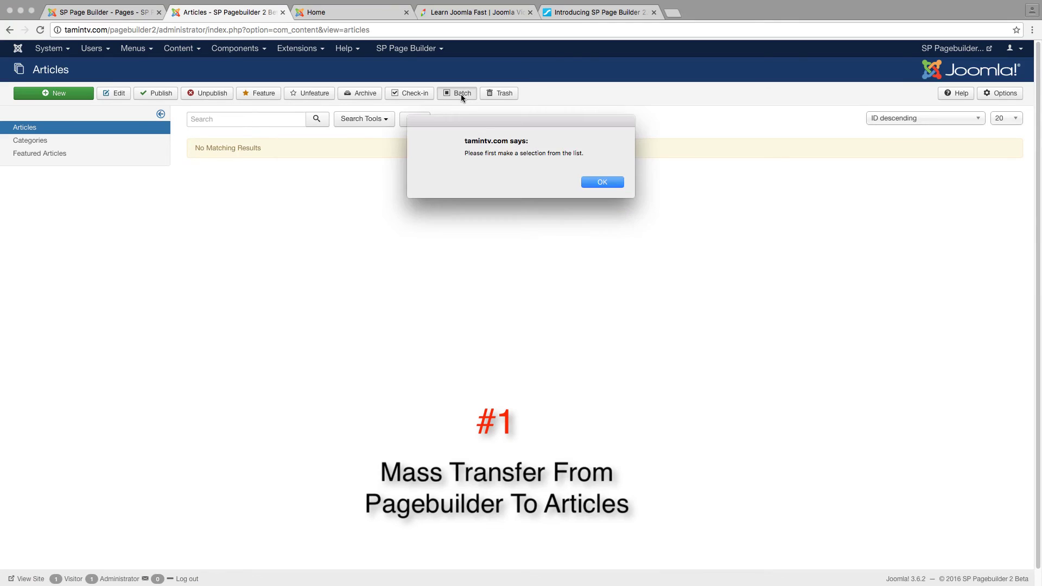
pyautogui.click(610, 181)
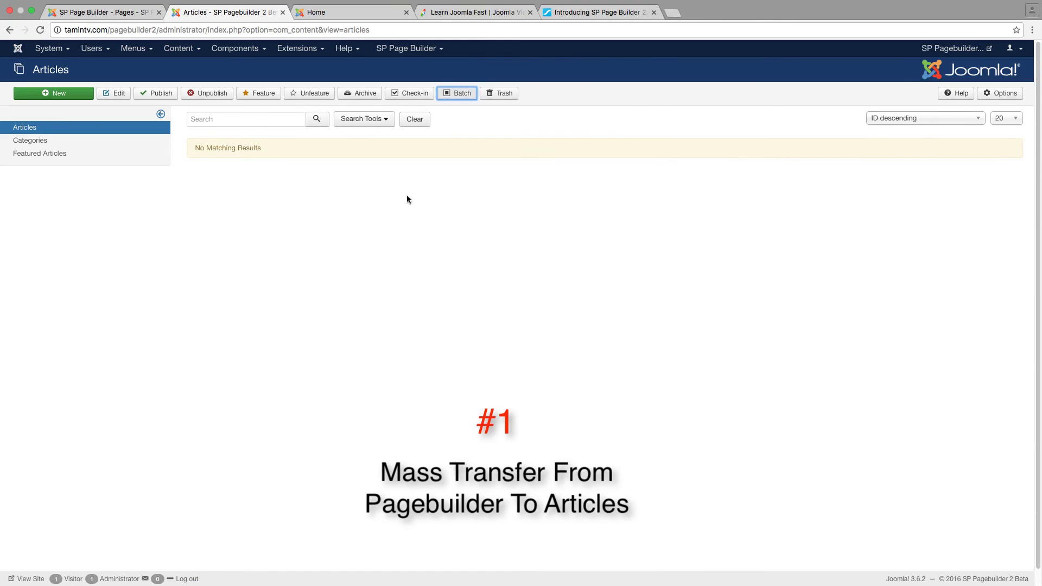
# Open the Main Menu items list from the Menus menu
pyautogui.click(134, 48)
pyautogui.moveTo(137, 66)
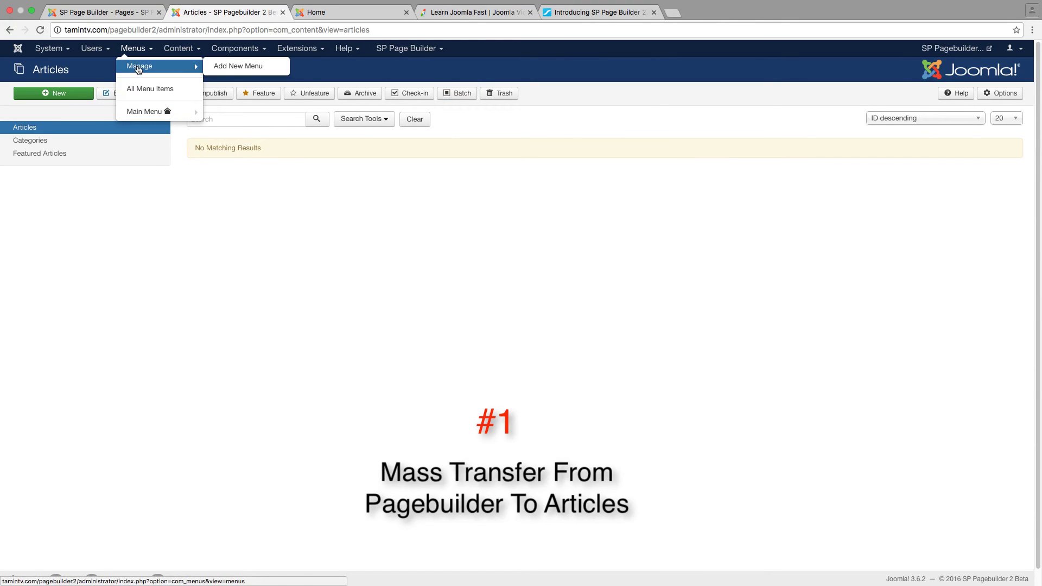
pyautogui.click(138, 110)
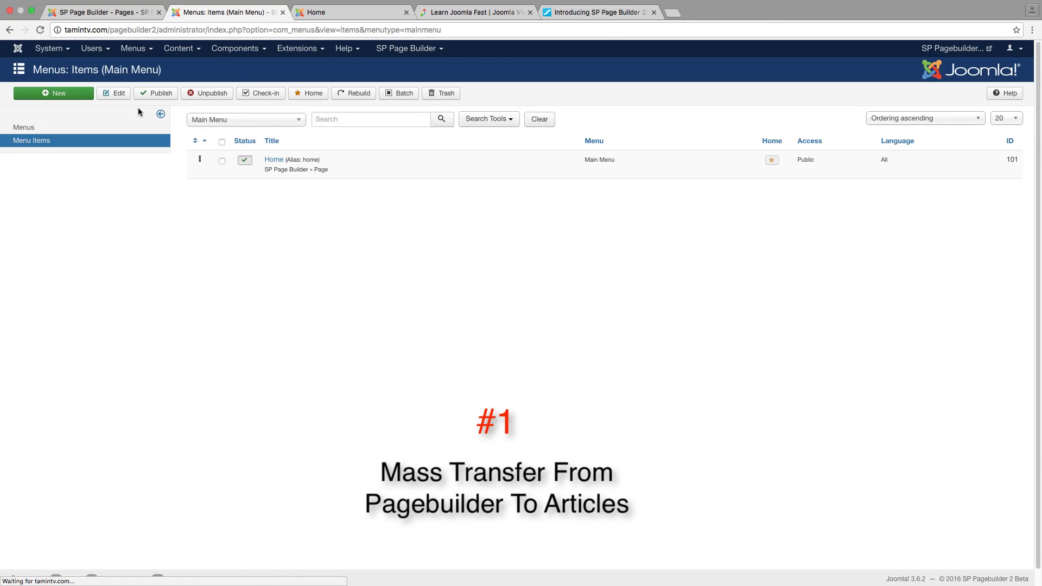
# Select the Home menu item and open its Batch options
pyautogui.click(396, 93)
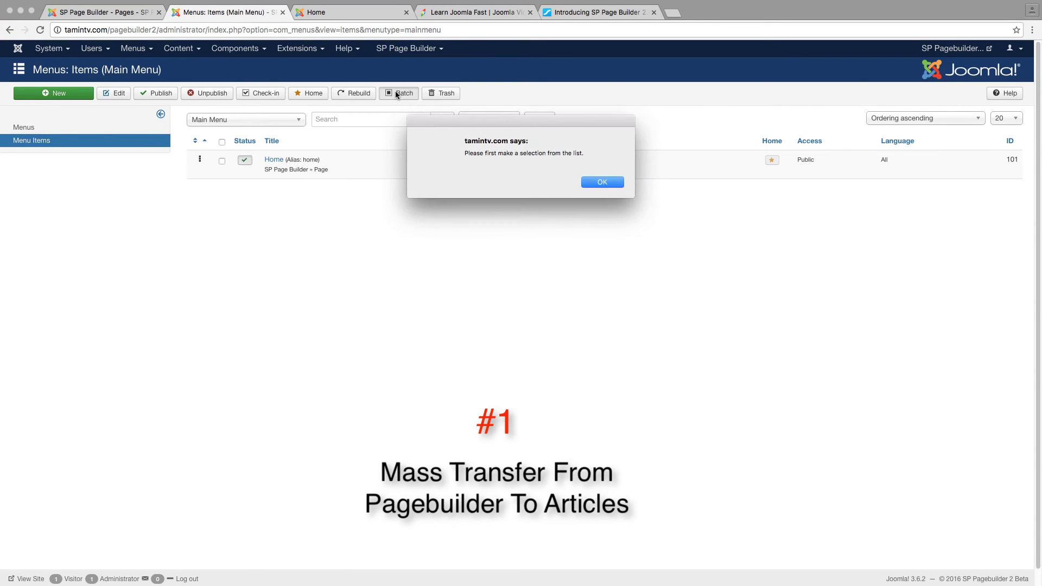
pyautogui.click(588, 183)
pyautogui.click(222, 160)
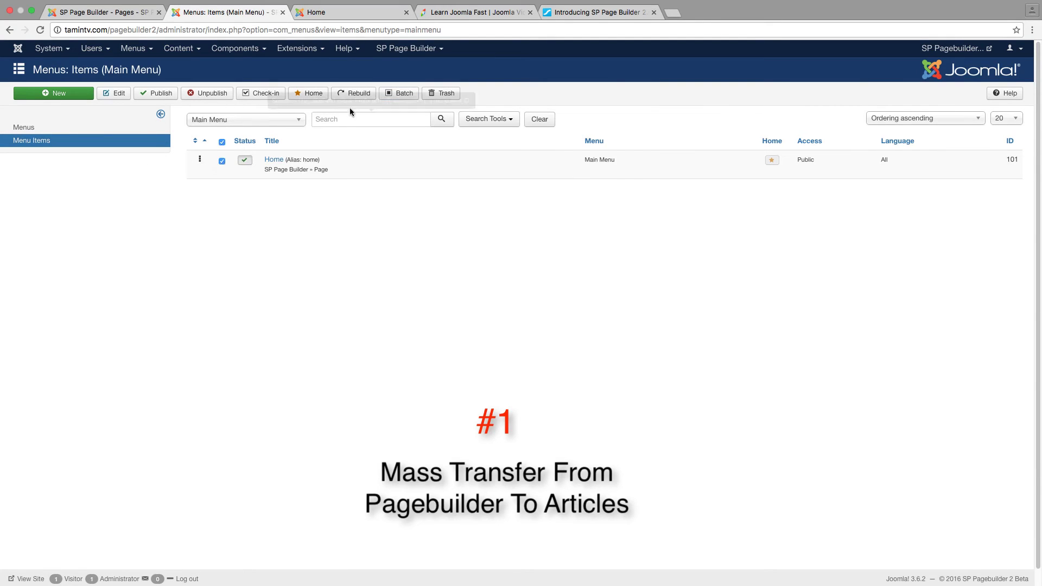
pyautogui.click(402, 95)
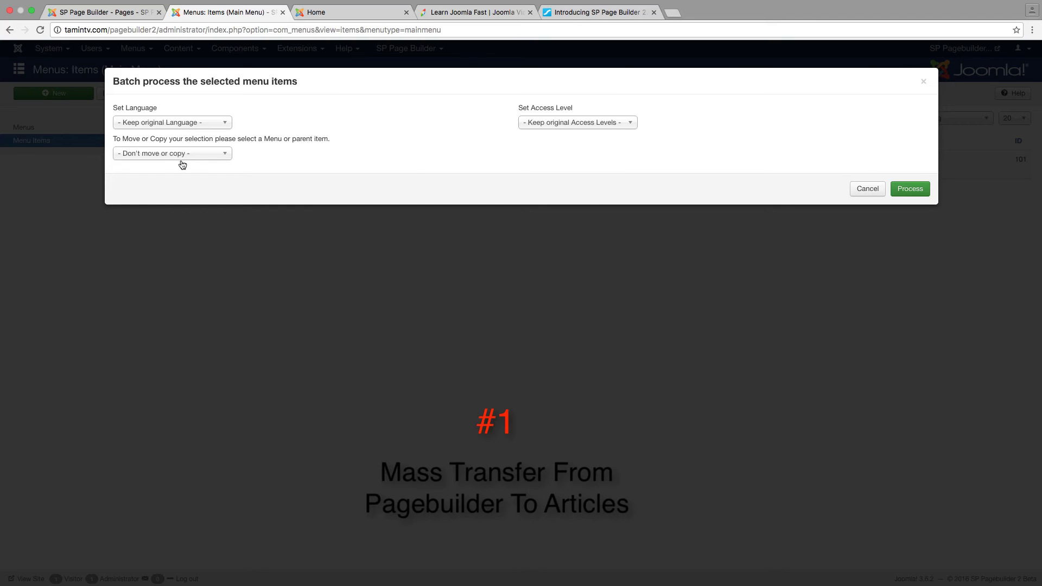
# Inspect the Move/Copy and Language choices, cancel the batch, and open the SP Page Builder Pages list
pyautogui.click(149, 155)
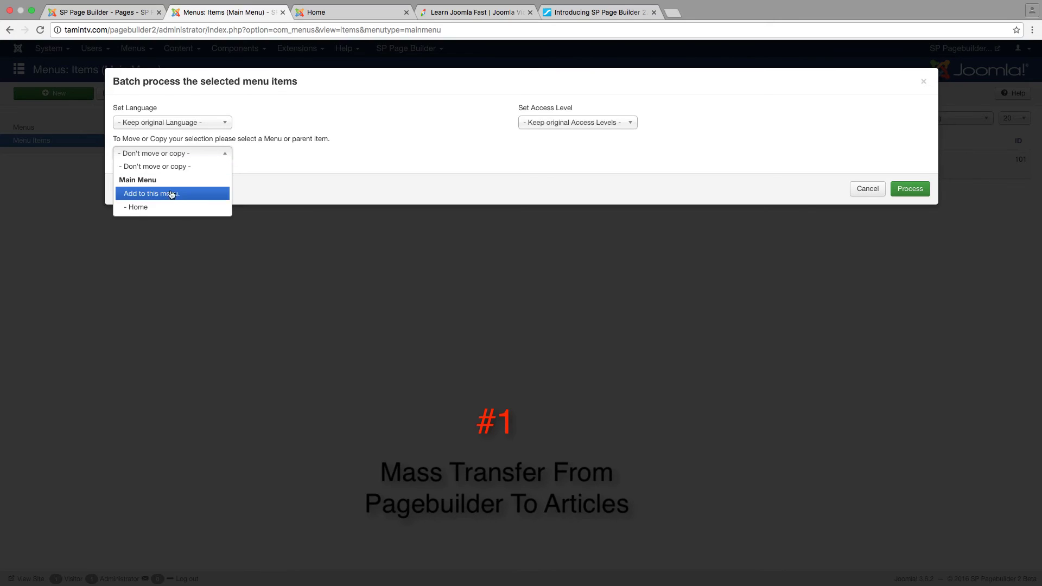
pyautogui.click(327, 161)
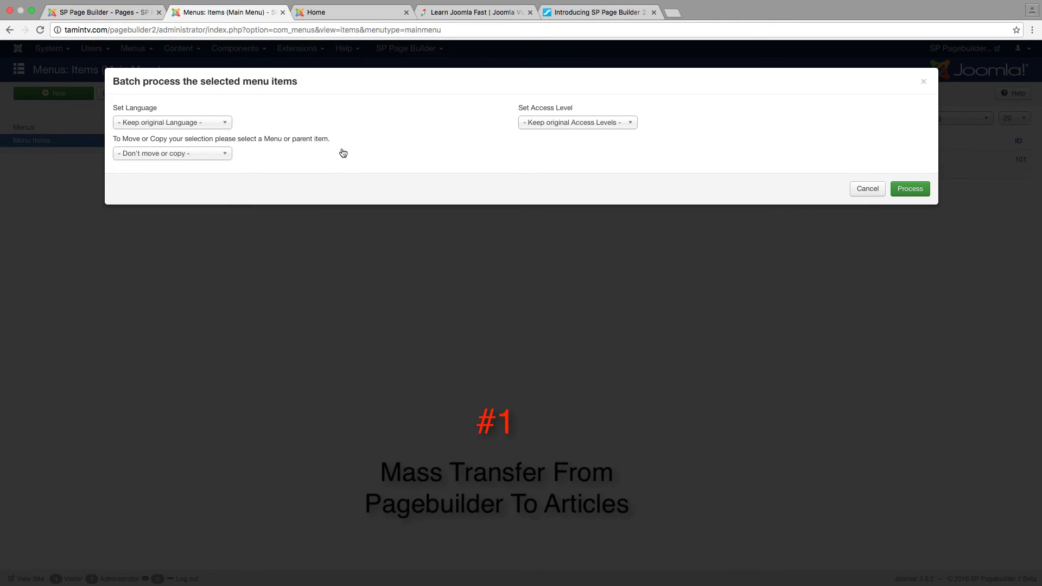
pyautogui.click(190, 126)
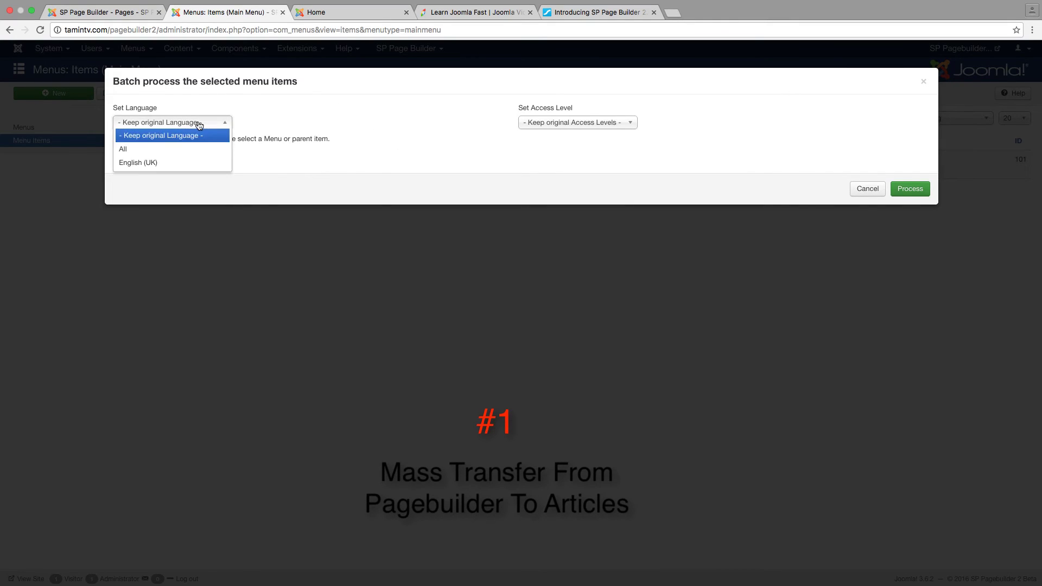
pyautogui.click(289, 140)
pyautogui.click(212, 156)
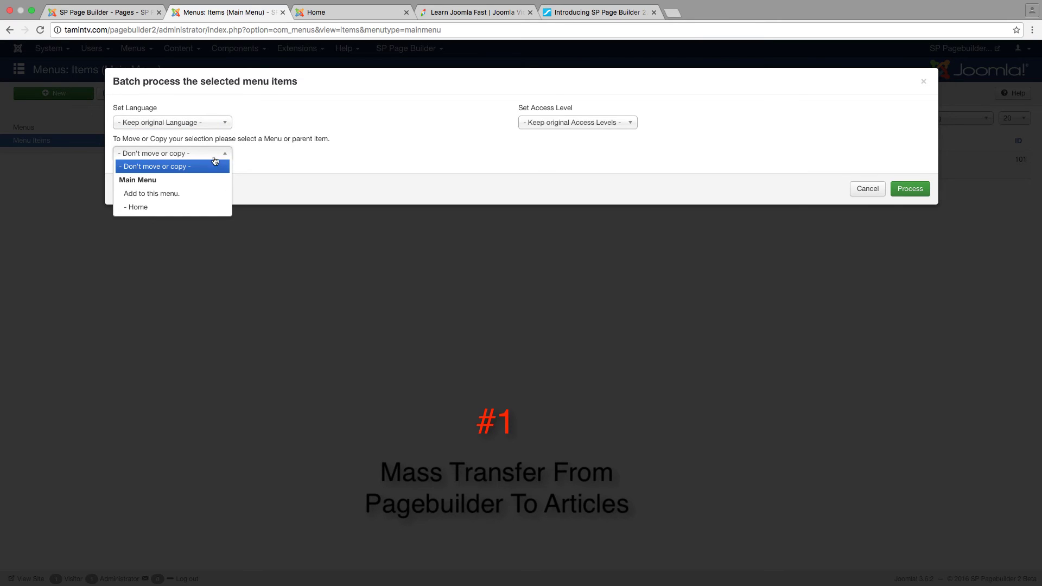
pyautogui.click(304, 159)
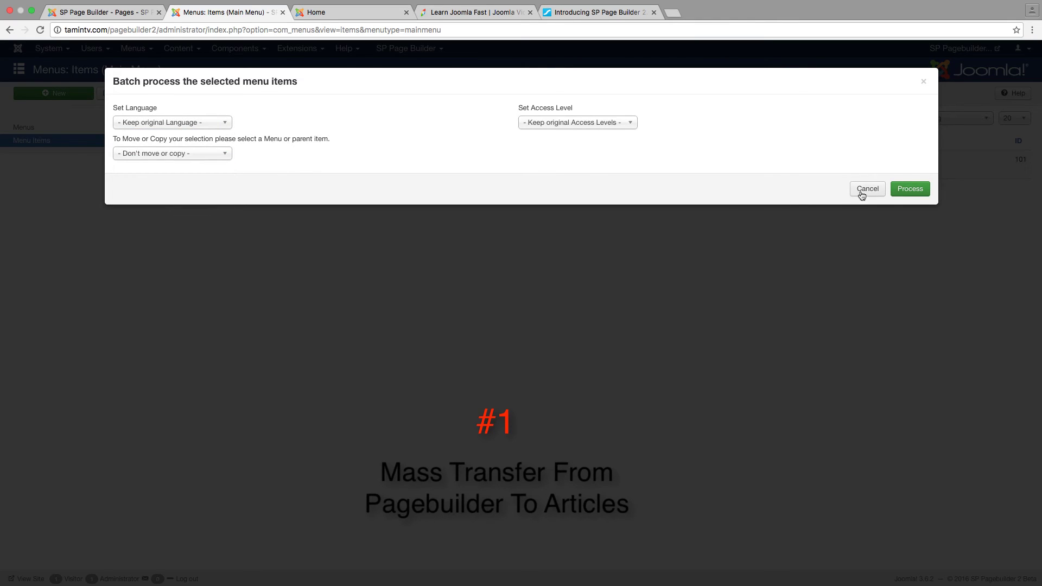
pyautogui.click(865, 190)
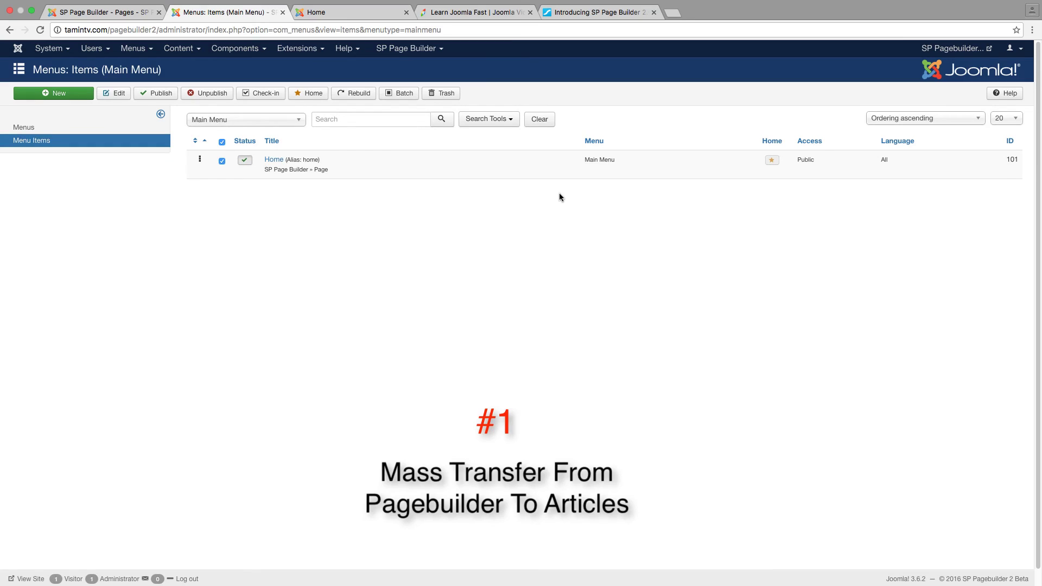
pyautogui.click(103, 12)
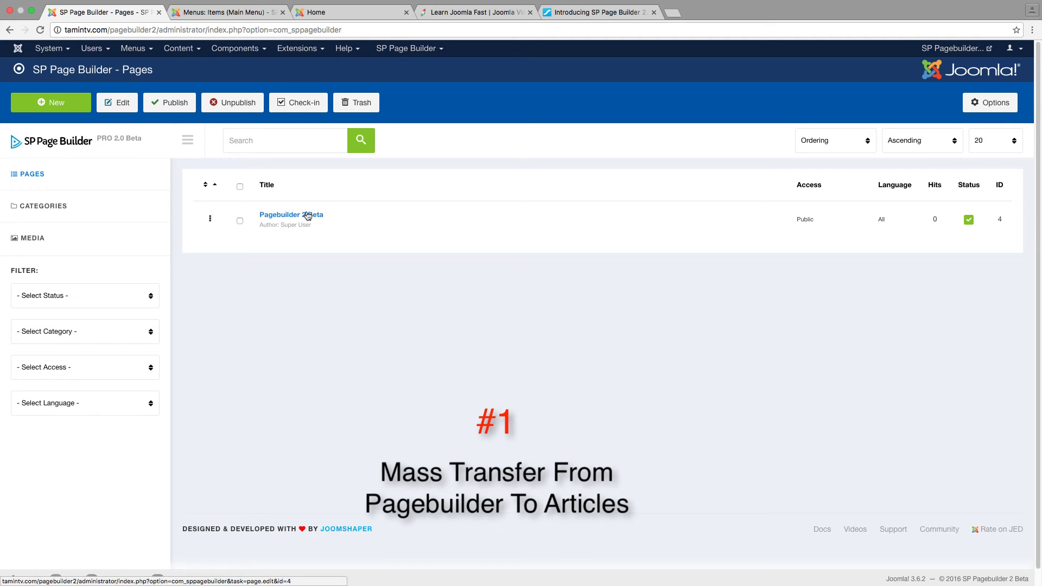
# Check the Main Menu items list, then view the front-end Home page with its Pagebuilder 2 Beta layout
pyautogui.click(241, 14)
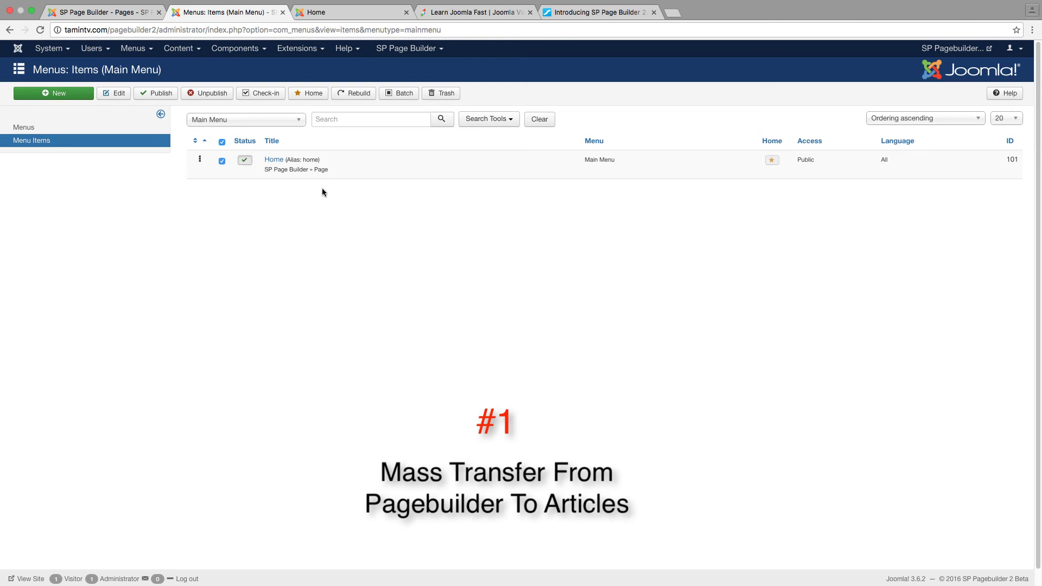
pyautogui.click(363, 11)
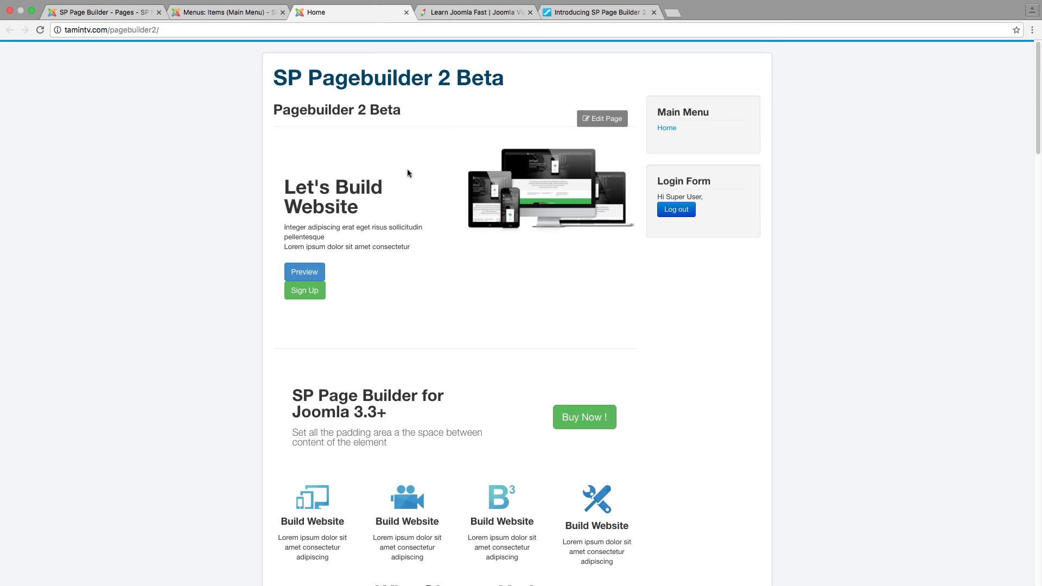
# Open the Pagebuilder 2 Beta home page in the front-end builder editor via Edit Page
pyautogui.scroll(-7, 488, 217)
pyautogui.scroll(5, 533, 241)
pyautogui.scroll(3, 543, 228)
pyautogui.click(608, 121)
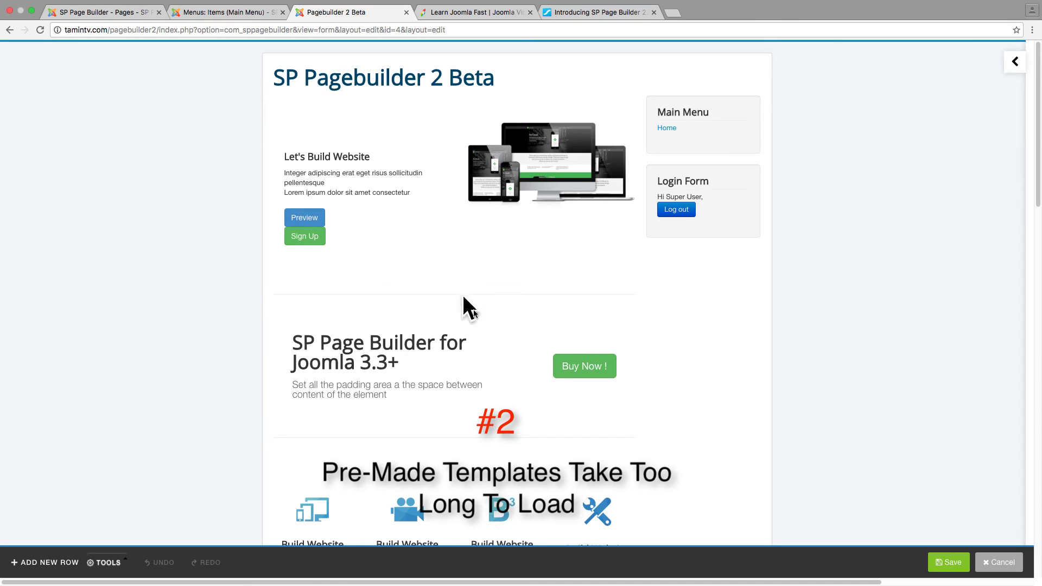
pyautogui.moveTo(469, 337)
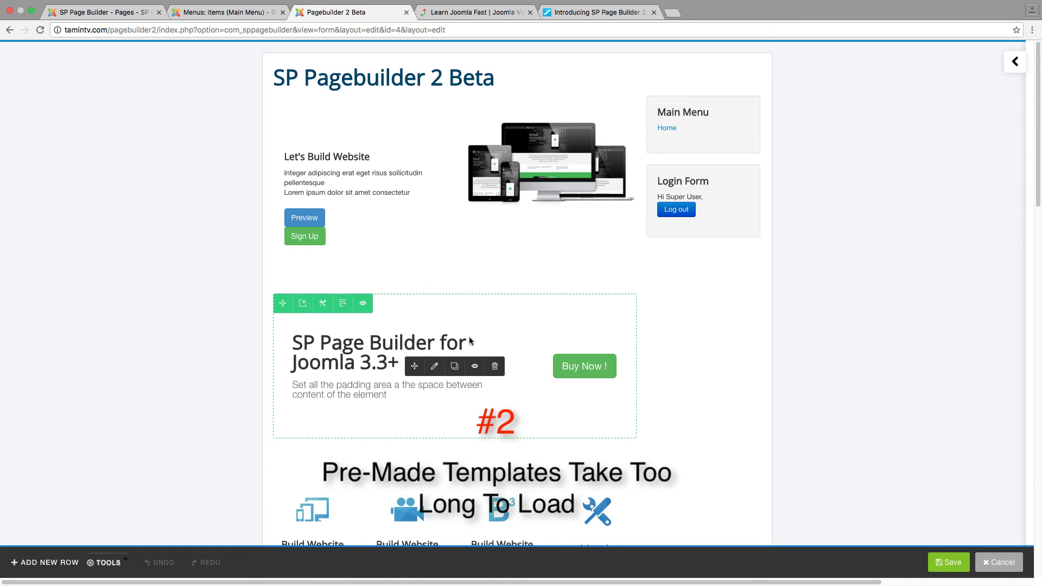
pyautogui.moveTo(460, 287)
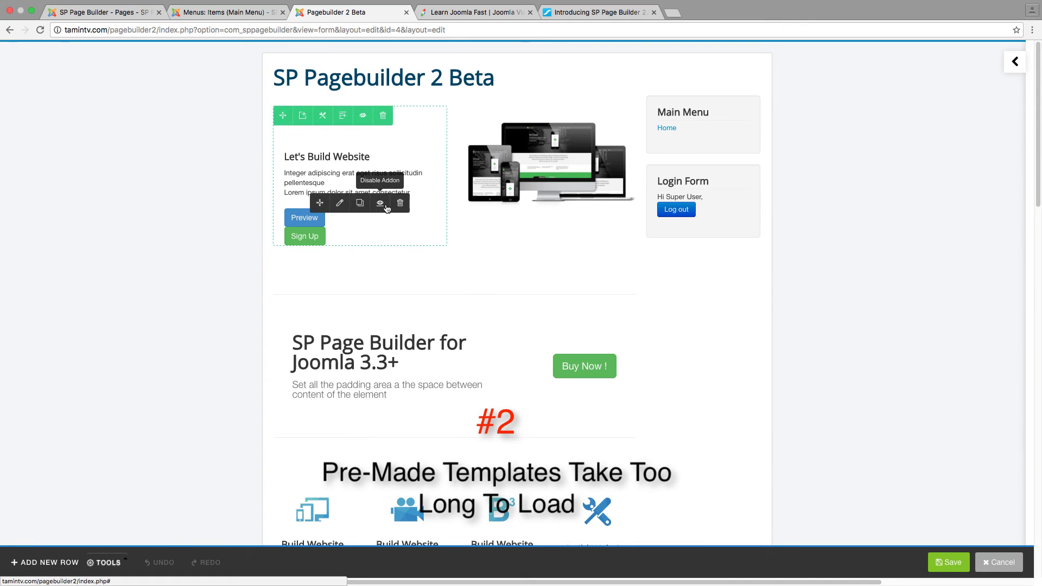
pyautogui.moveTo(337, 110)
pyautogui.moveTo(353, 179)
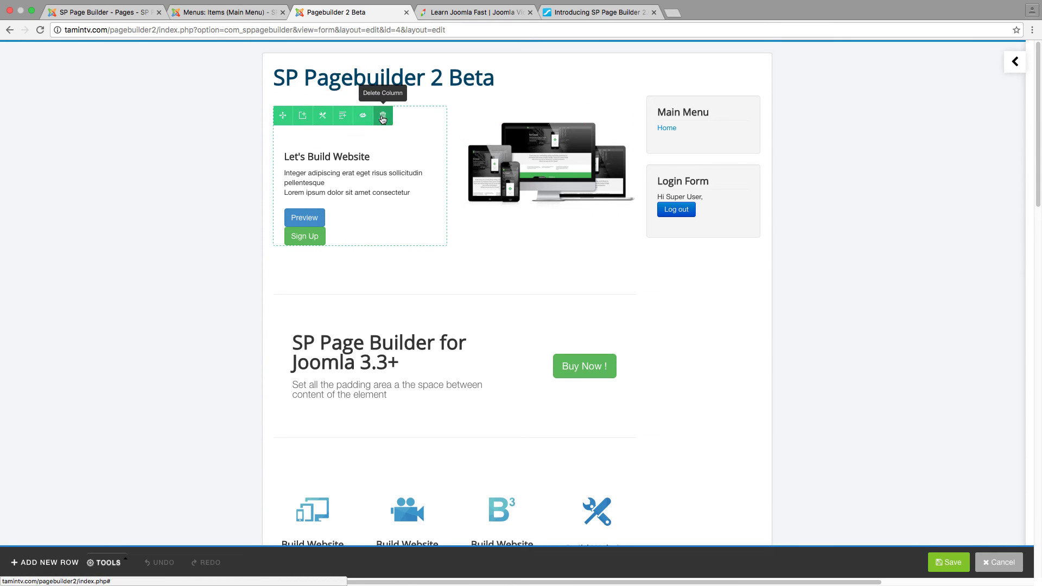
pyautogui.moveTo(428, 204)
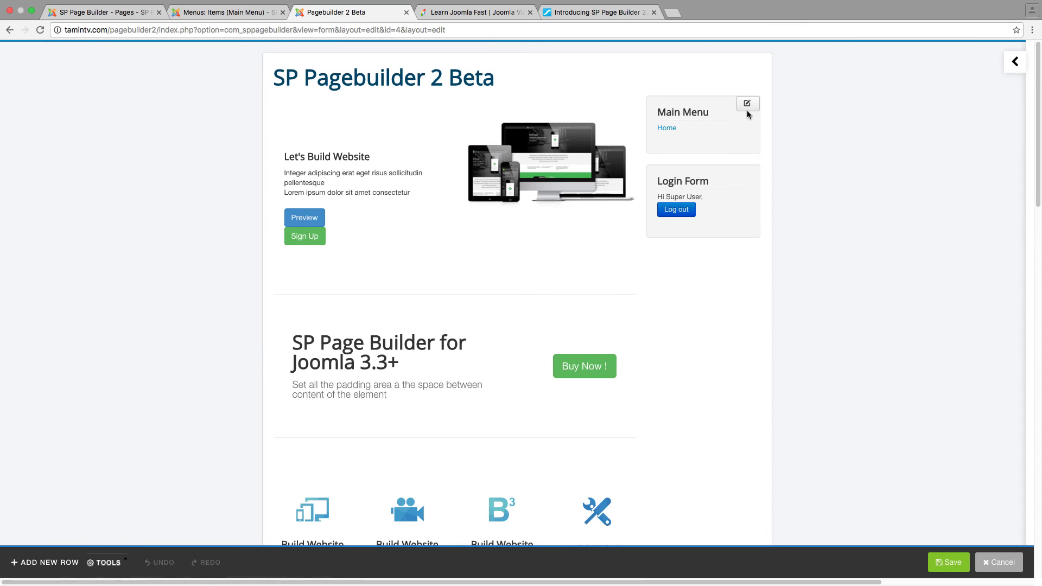
pyautogui.moveTo(572, 122)
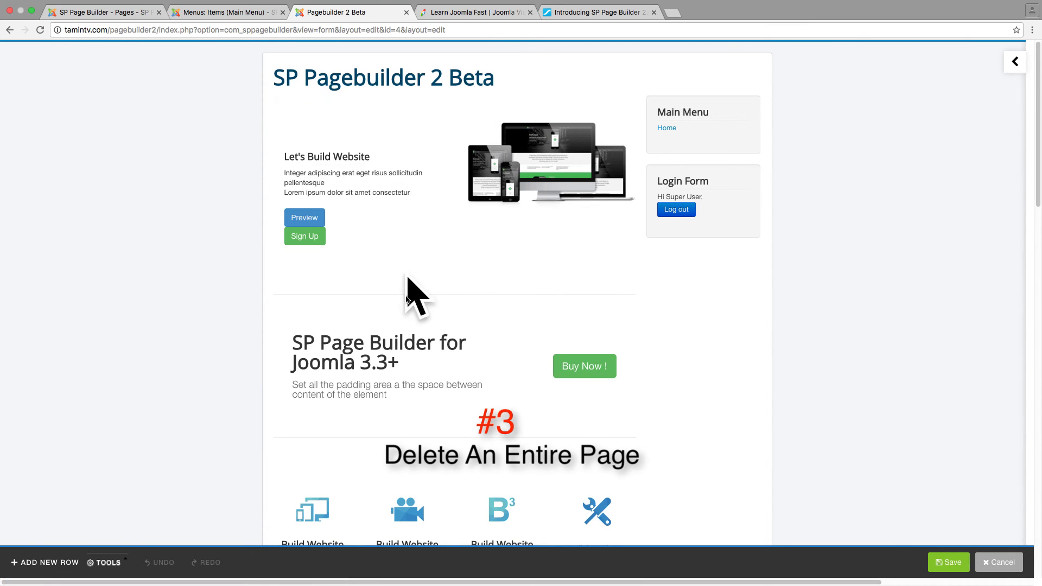
pyautogui.scroll(-15, 407, 297)
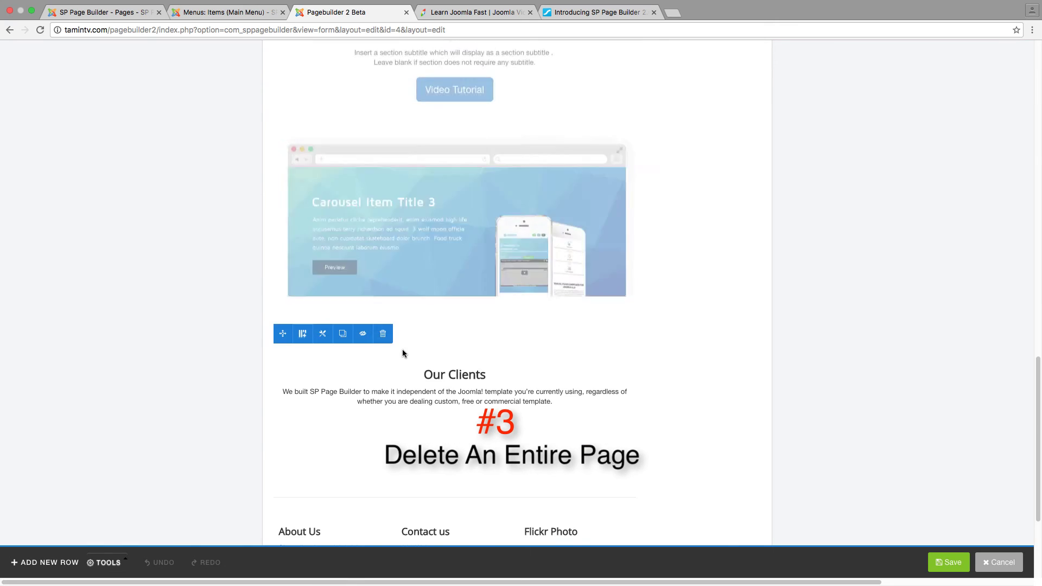
pyautogui.scroll(-3, 402, 353)
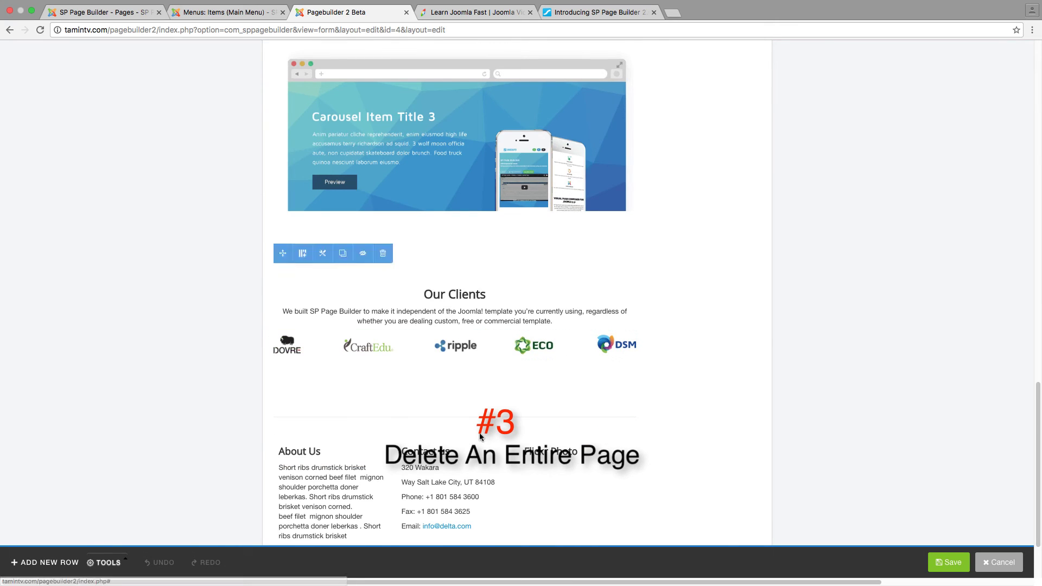
pyautogui.scroll(-3, 480, 436)
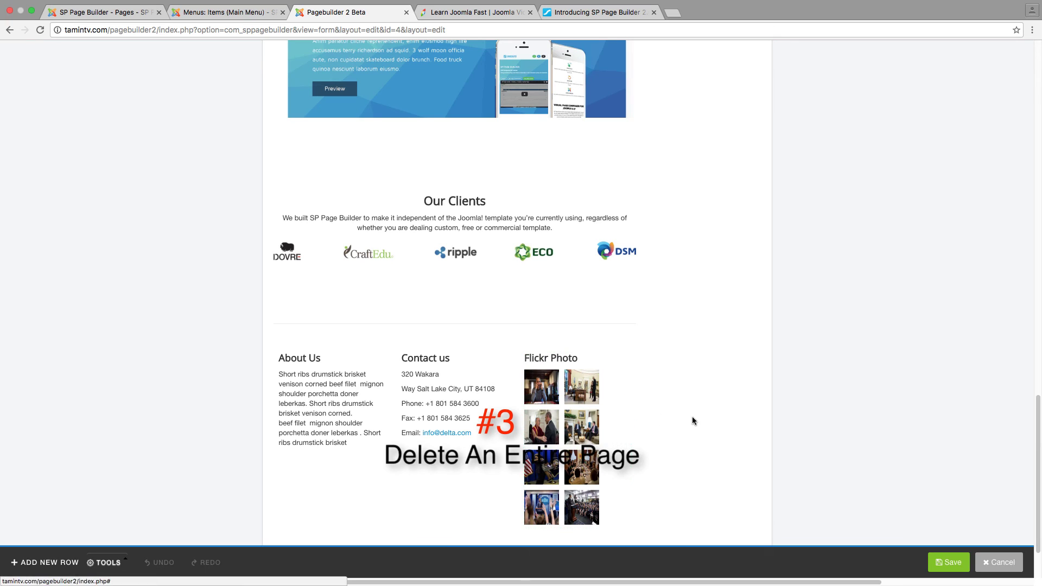
pyautogui.scroll(15, 692, 416)
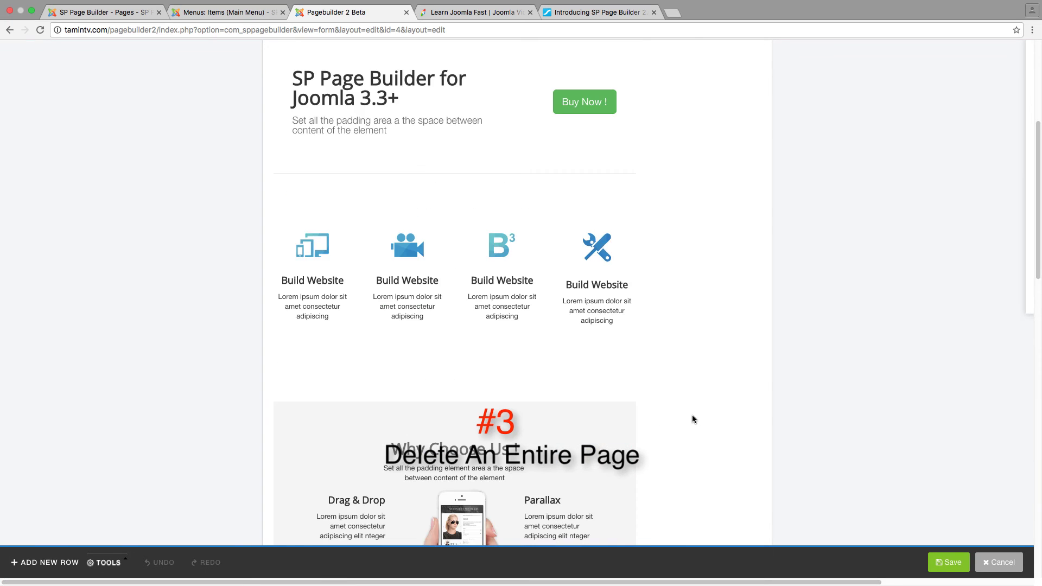
pyautogui.click(133, 12)
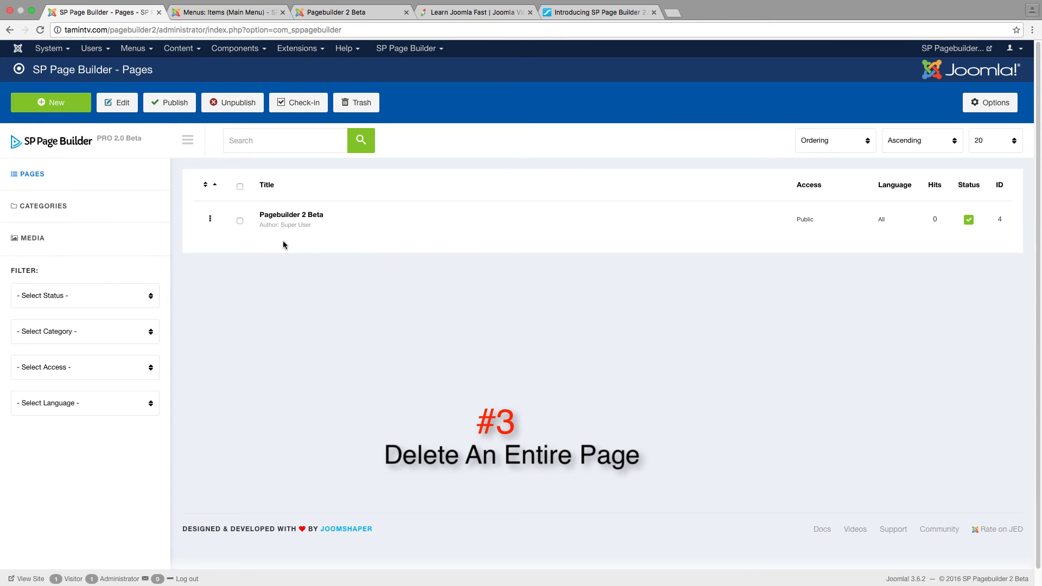
pyautogui.click(241, 222)
pyautogui.click(362, 15)
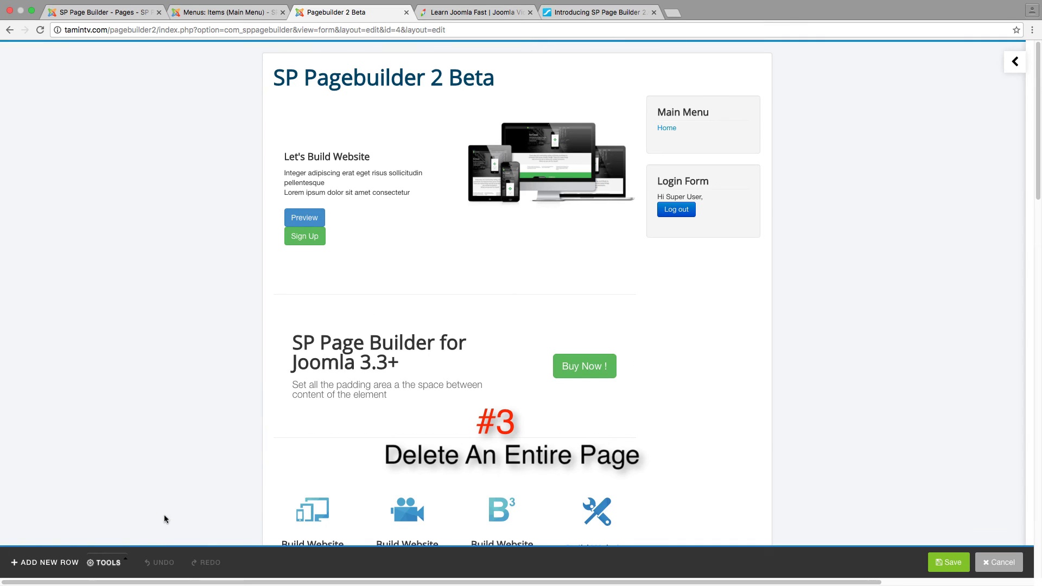
# Delete the Let's Build Website, Build Website, Why Choose Us, Take a Look and Our Clients rows
pyautogui.click(124, 563)
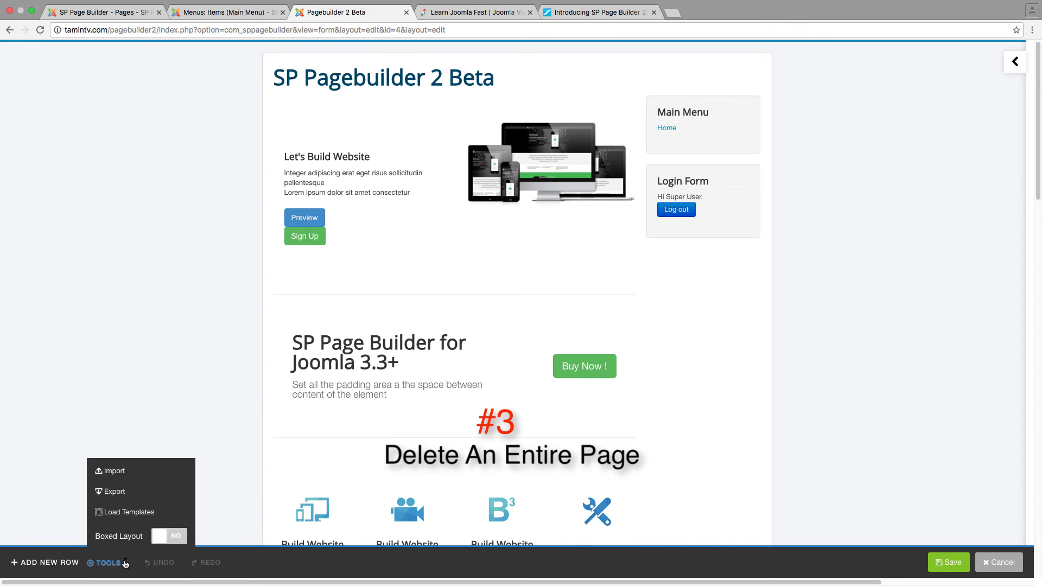
pyautogui.click(220, 412)
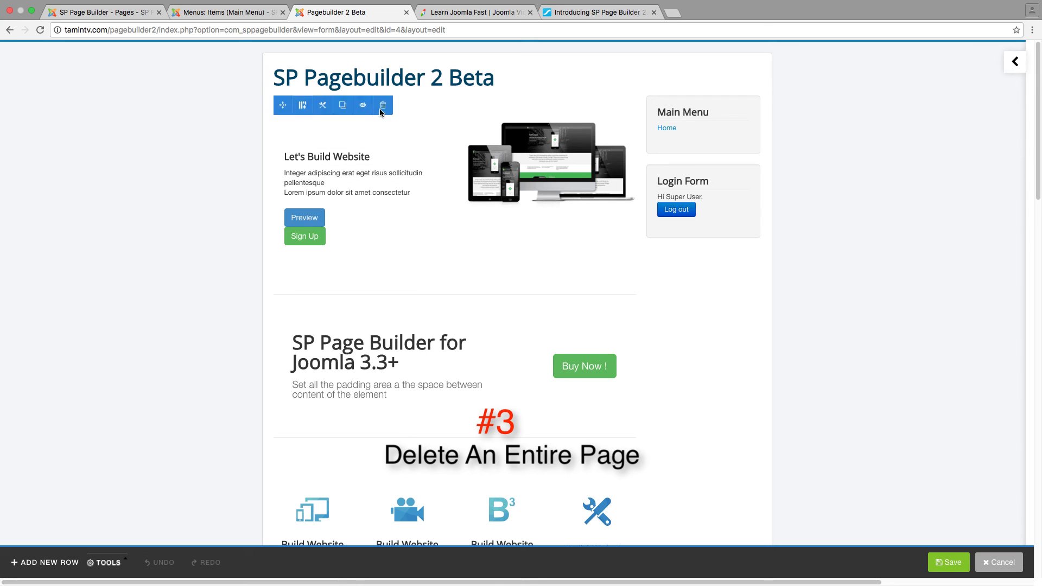
pyautogui.click(382, 105)
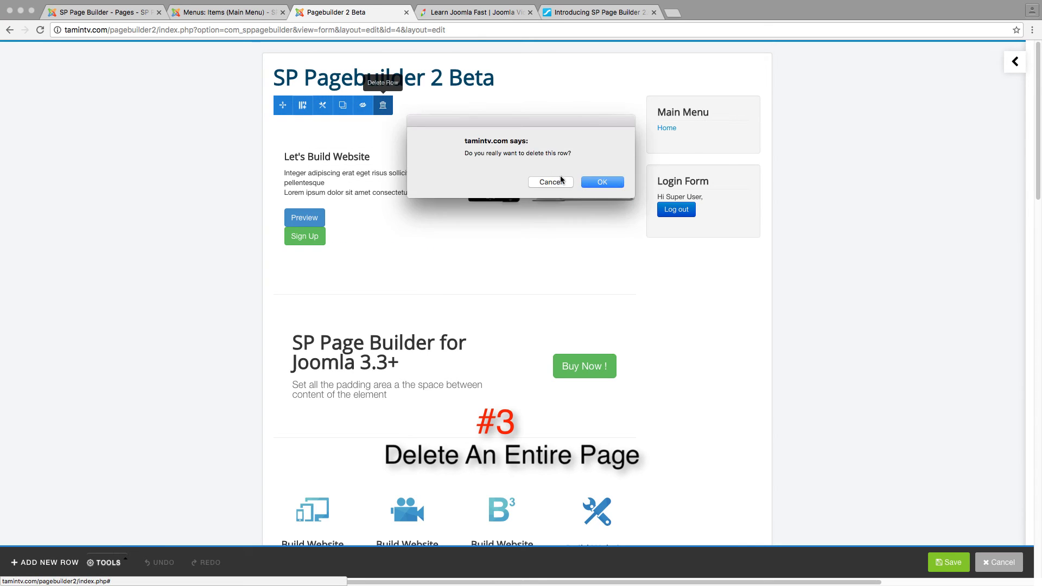
pyautogui.click(587, 181)
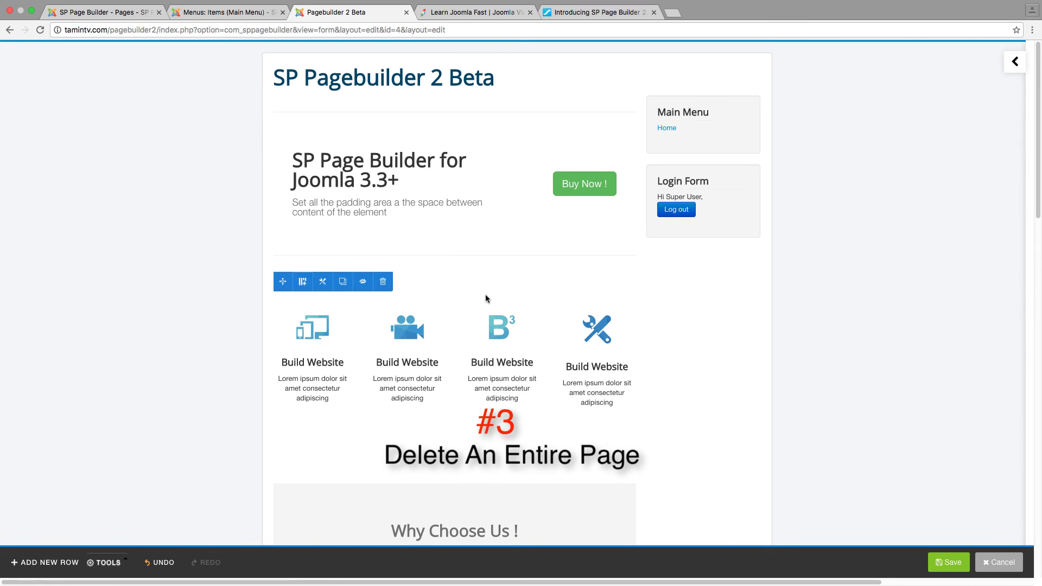
pyautogui.click(383, 282)
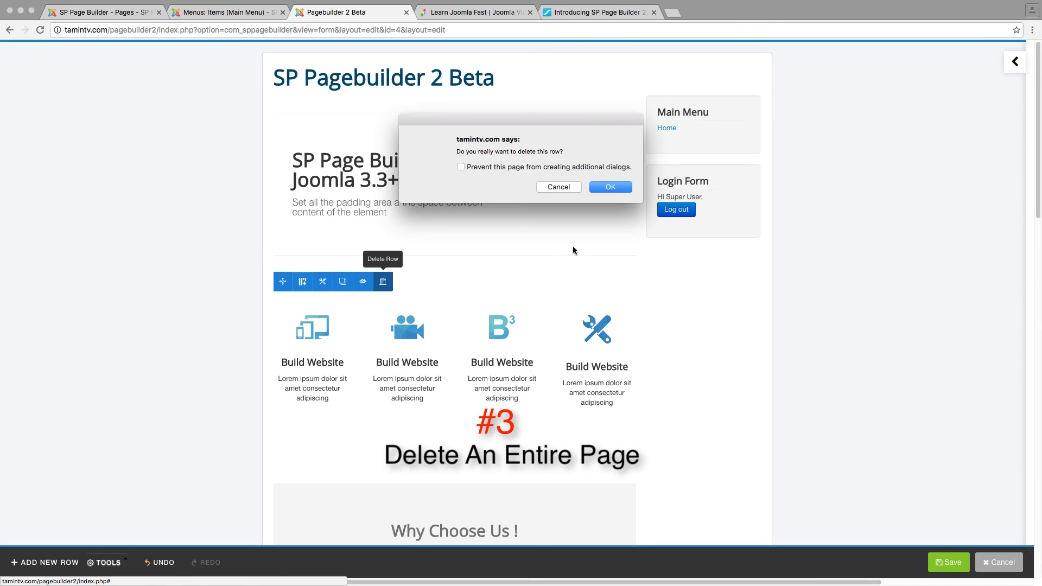
pyautogui.click(614, 187)
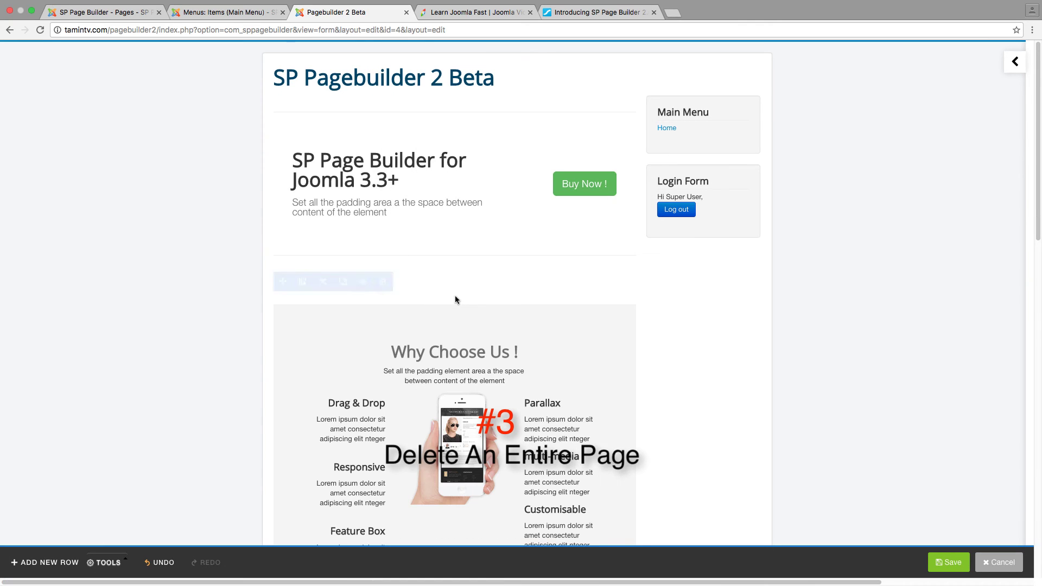
pyautogui.click(383, 281)
pyautogui.click(602, 188)
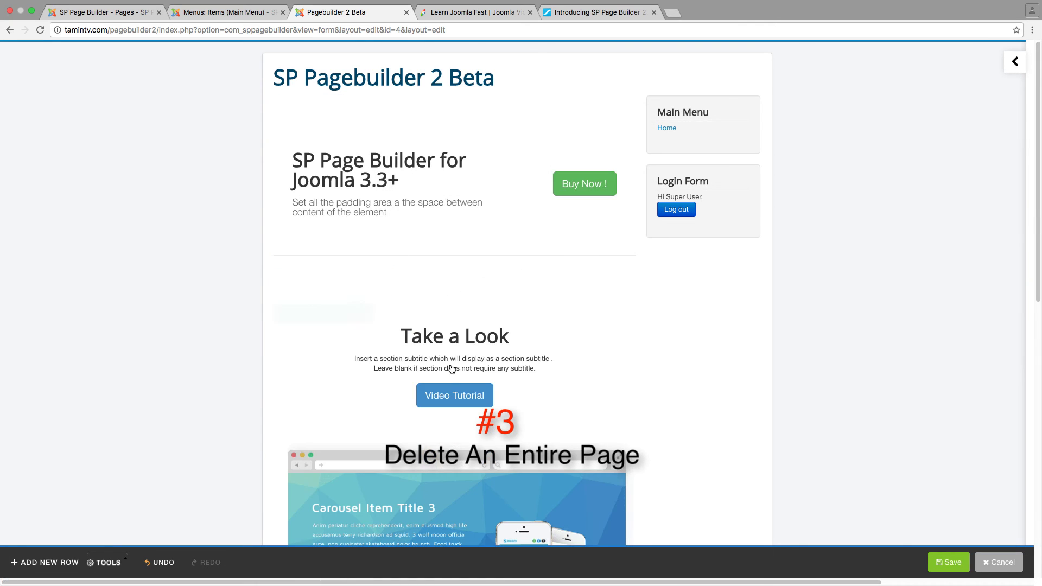
pyautogui.click(383, 282)
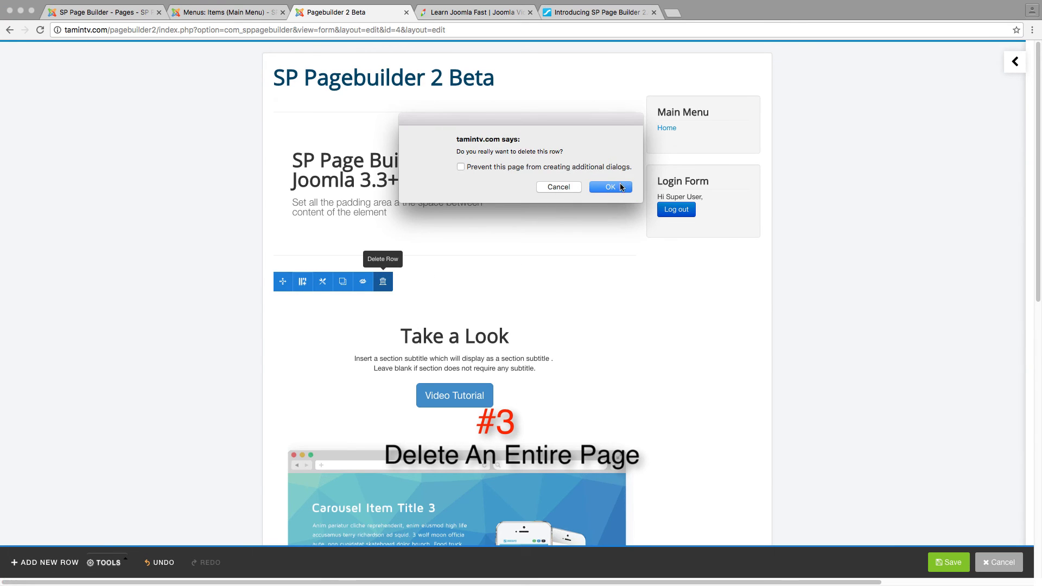
pyautogui.click(621, 187)
pyautogui.click(383, 282)
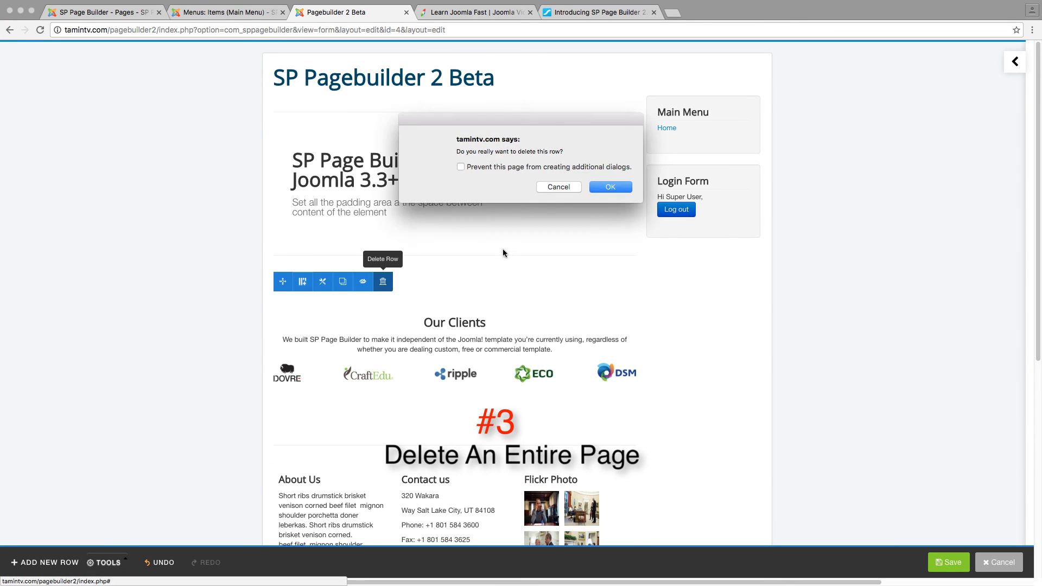
pyautogui.click(609, 189)
# Delete the remaining About Us column and Contact us addon, confirming each deletion
pyautogui.moveTo(380, 317)
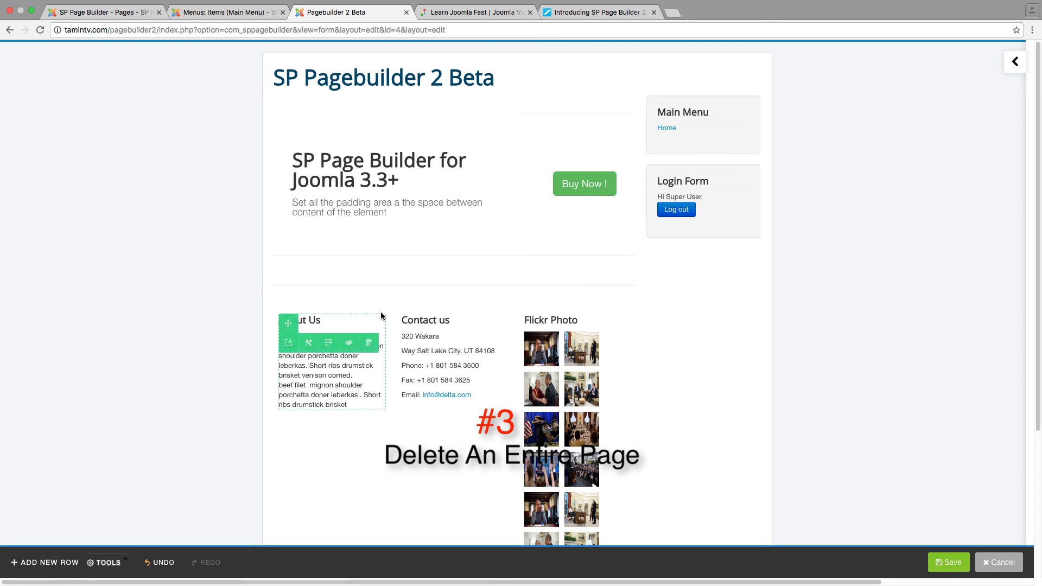
pyautogui.click(369, 344)
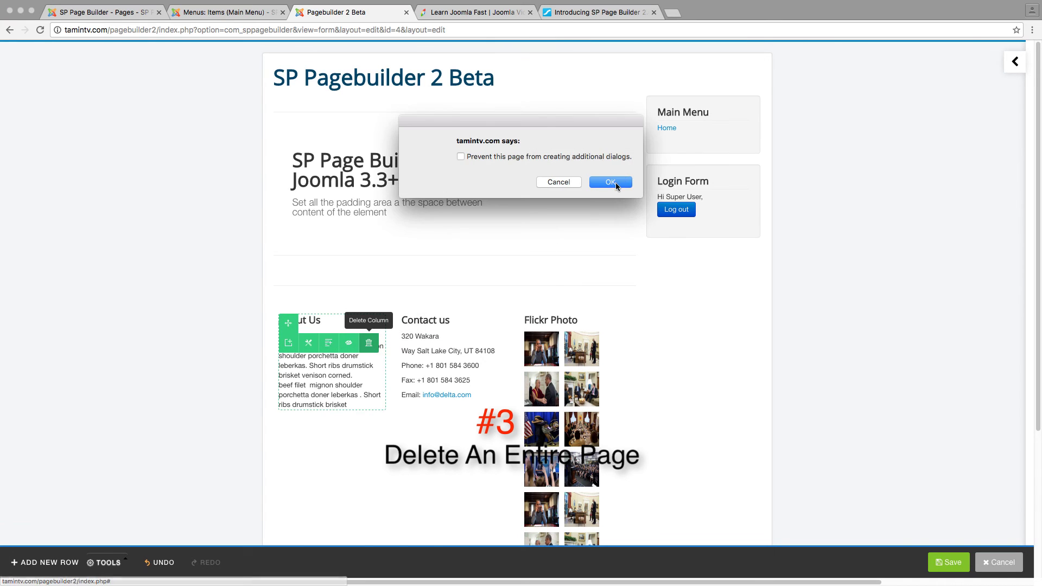
pyautogui.click(615, 185)
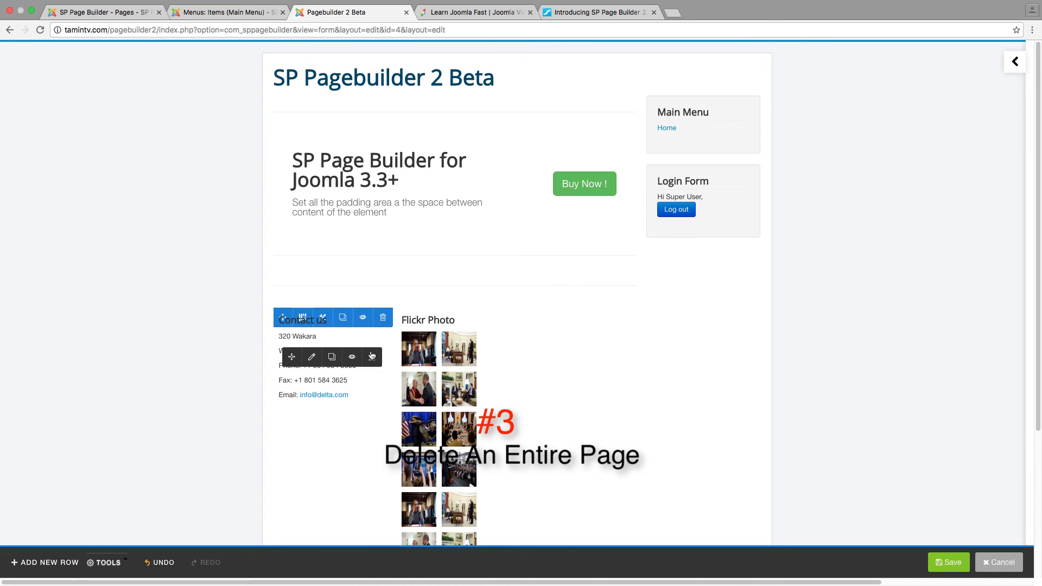
pyautogui.click(377, 358)
pyautogui.click(612, 189)
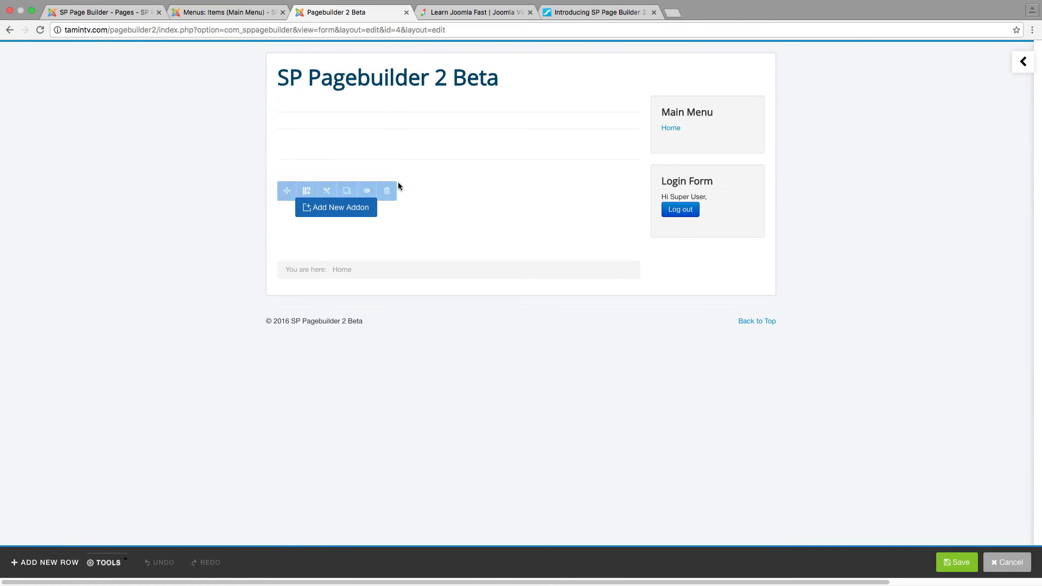
pyautogui.moveTo(356, 137)
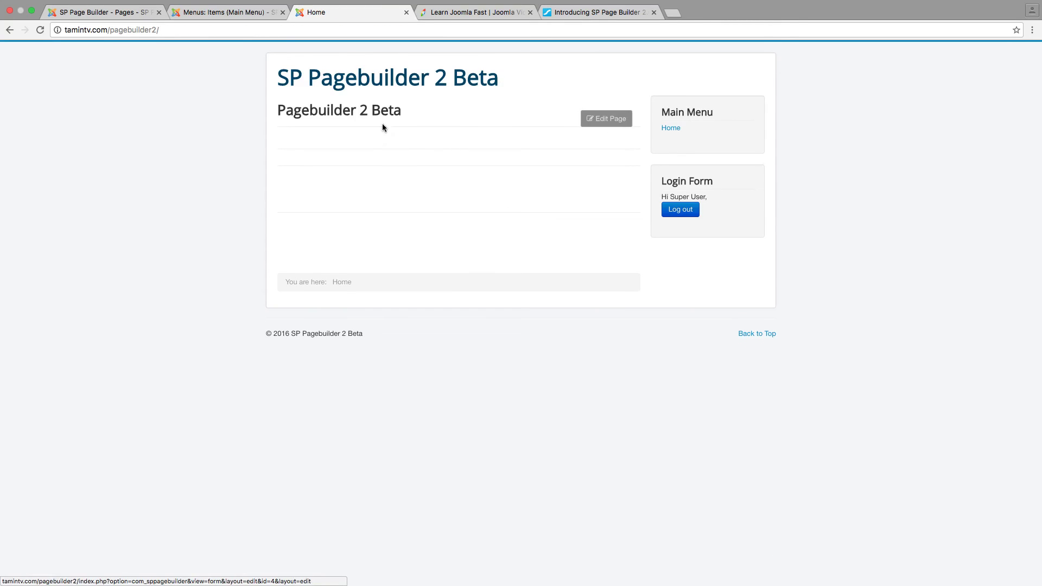
# Reopen the emptied Pagebuilder 2 Beta page in the front-end builder with Edit Page
pyautogui.click(604, 120)
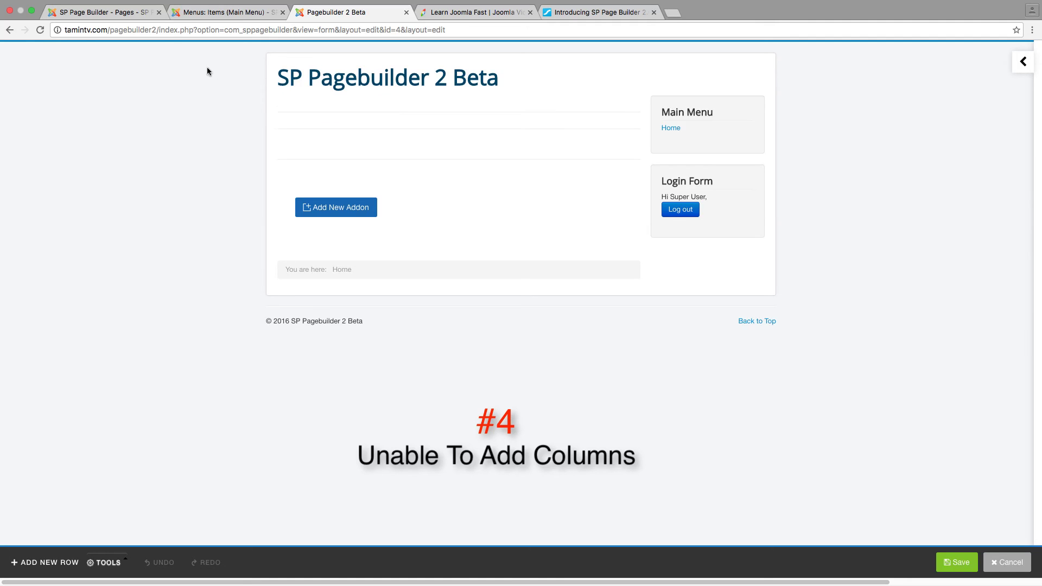
# Open Pagebuilder 2 Beta in the back-end editor from the admin pages list
pyautogui.click(116, 13)
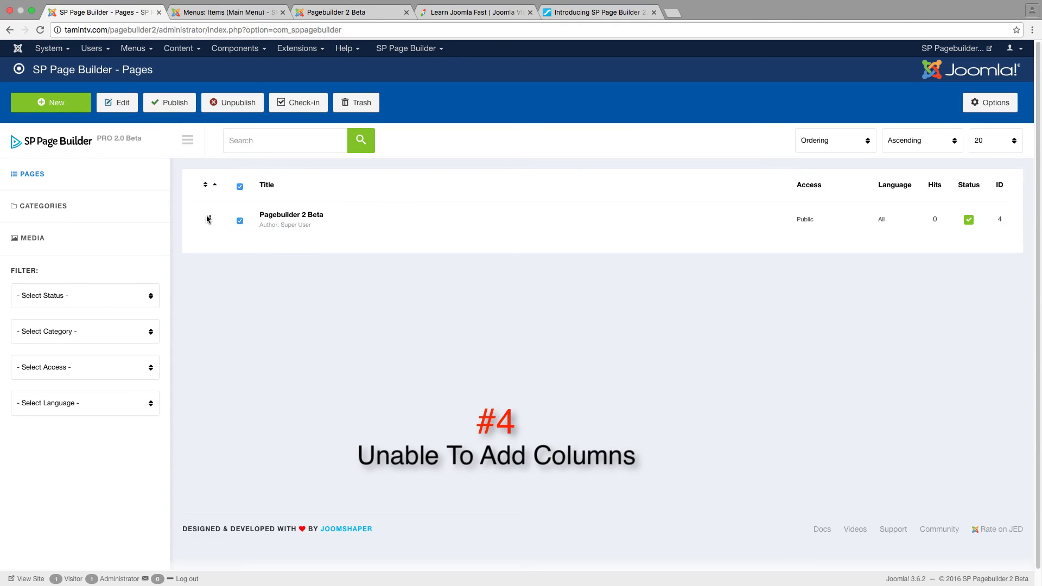
pyautogui.click(283, 215)
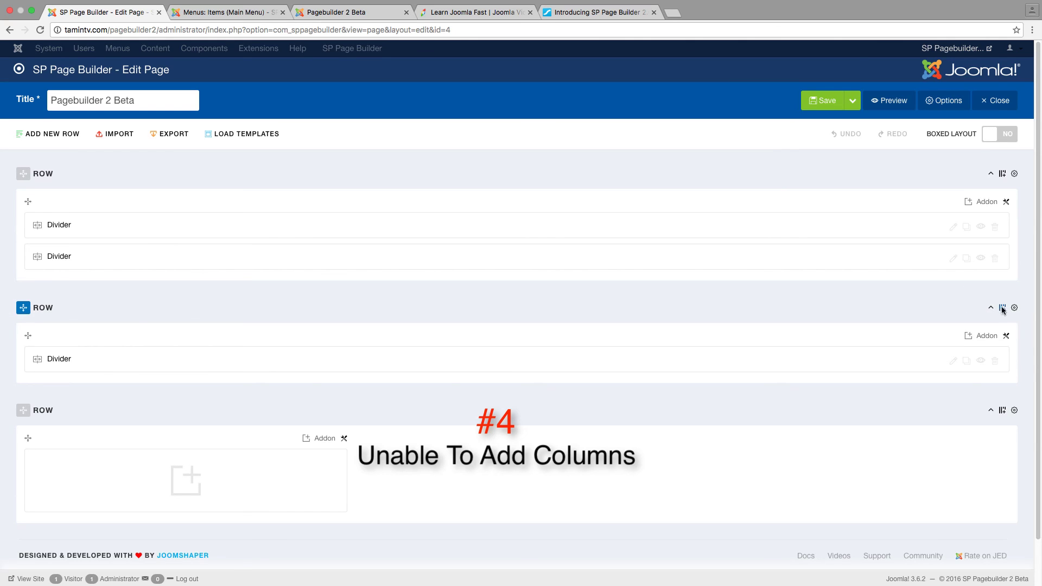
pyautogui.scroll(-2, 283, 393)
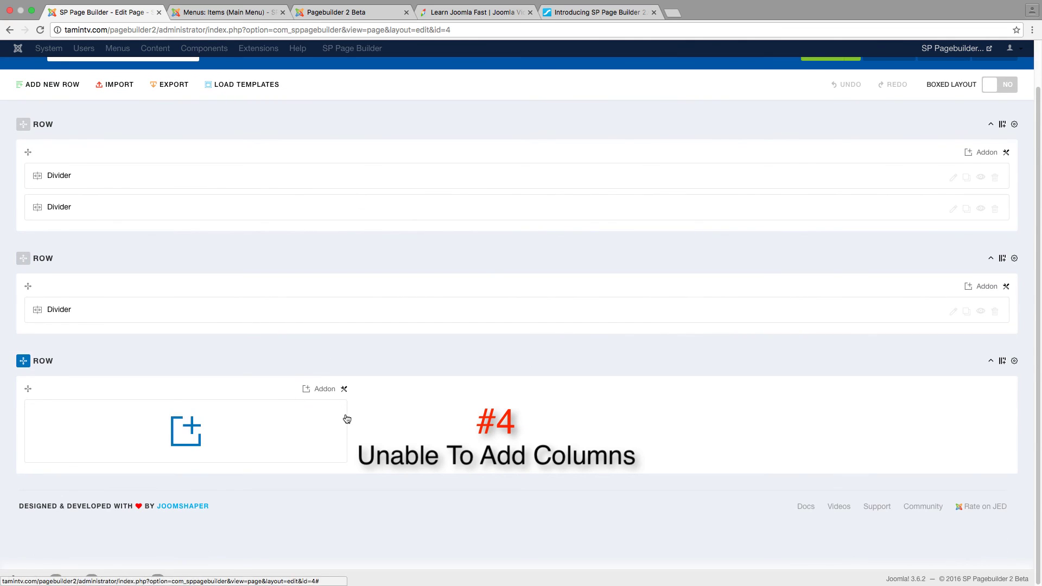
pyautogui.scroll(2, 956, 350)
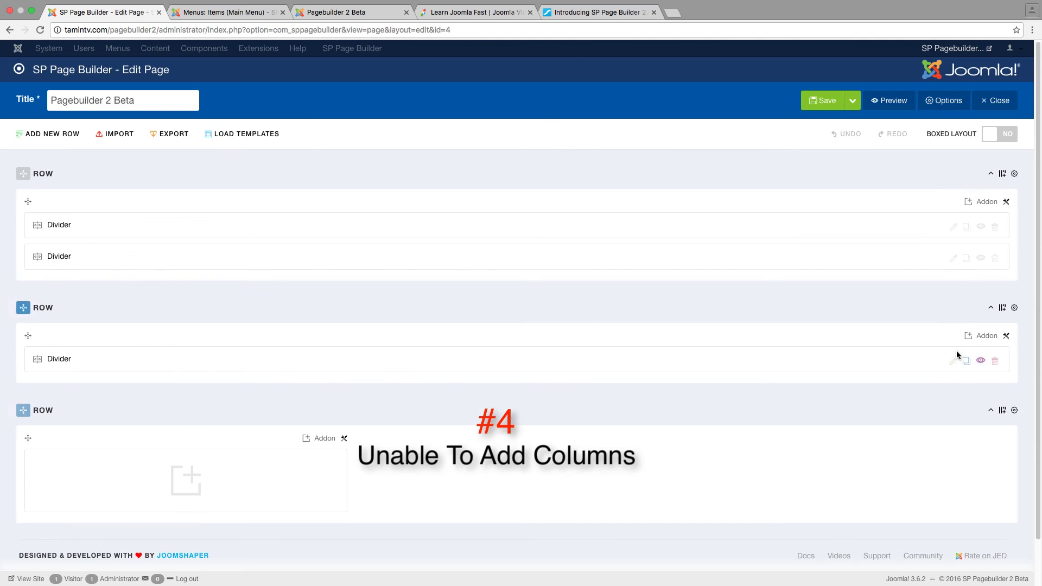
# Cycle through the Menu Items, front-end and back-end editor tabs, ending on the SP Page Builder 2.0 announcement
pyautogui.click(217, 12)
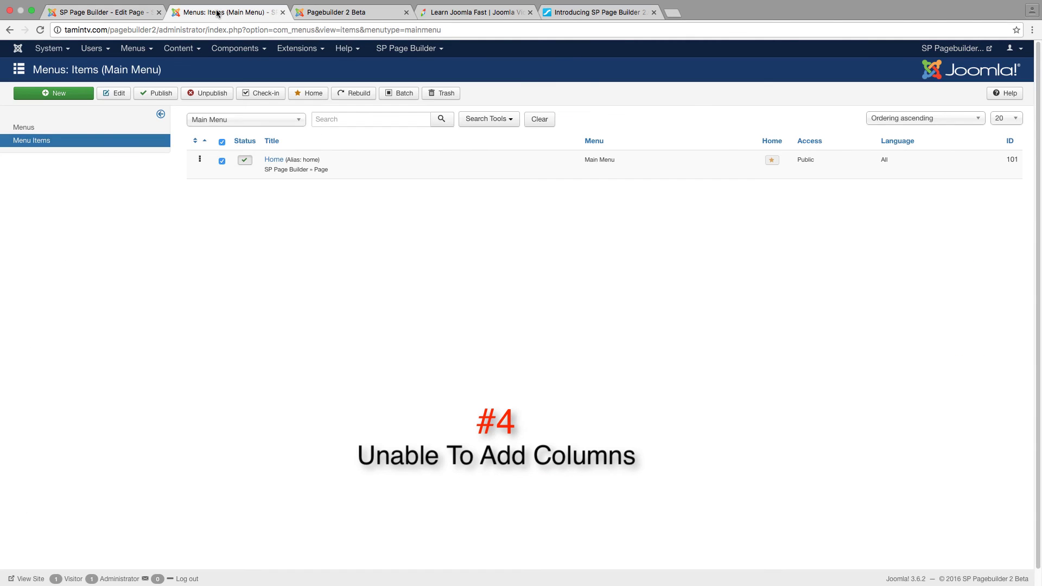
pyautogui.click(323, 12)
pyautogui.moveTo(369, 239)
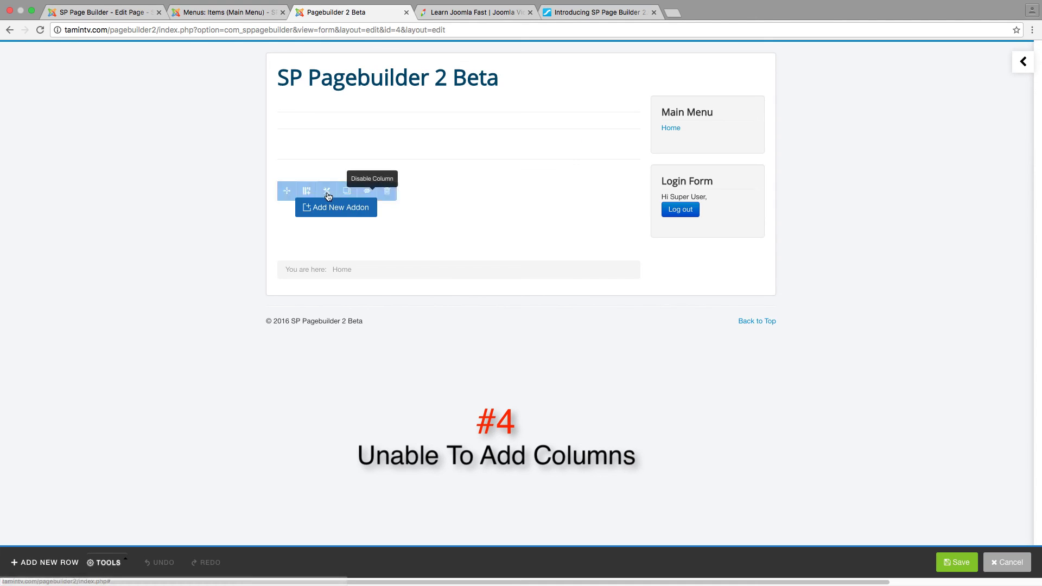
pyautogui.moveTo(305, 156)
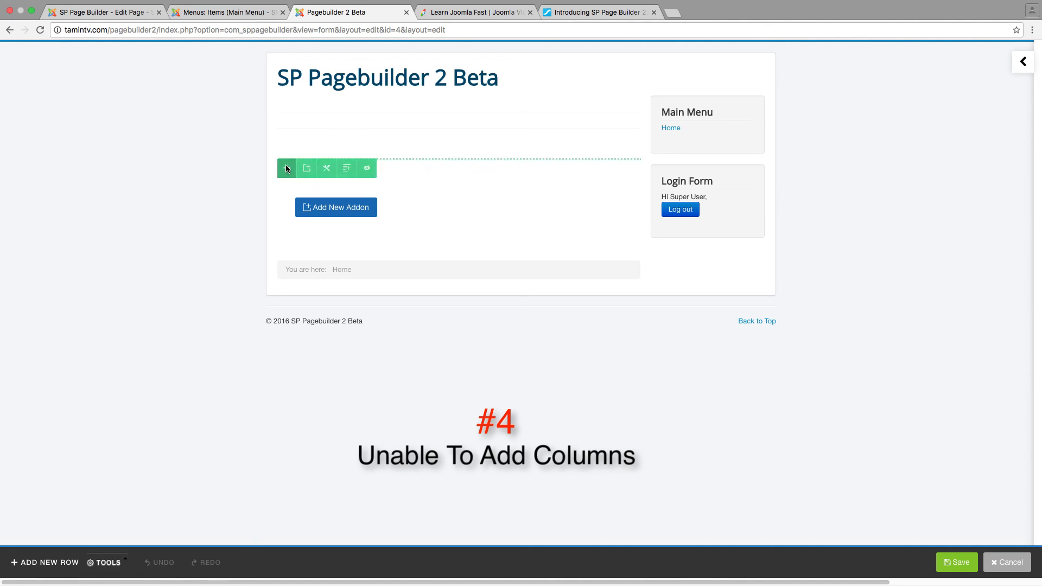
pyautogui.click(237, 12)
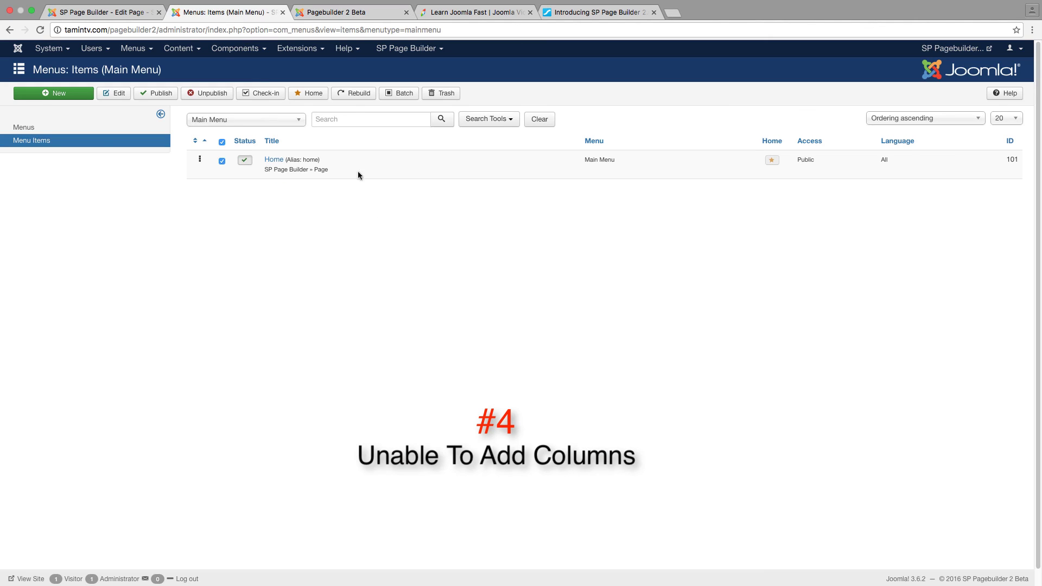
pyautogui.click(117, 12)
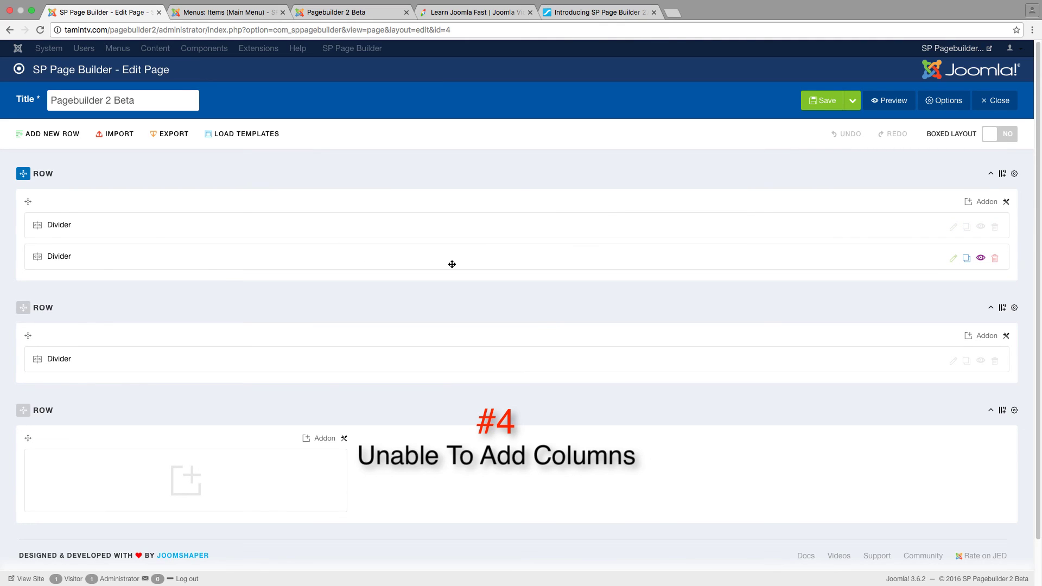
pyautogui.click(358, 12)
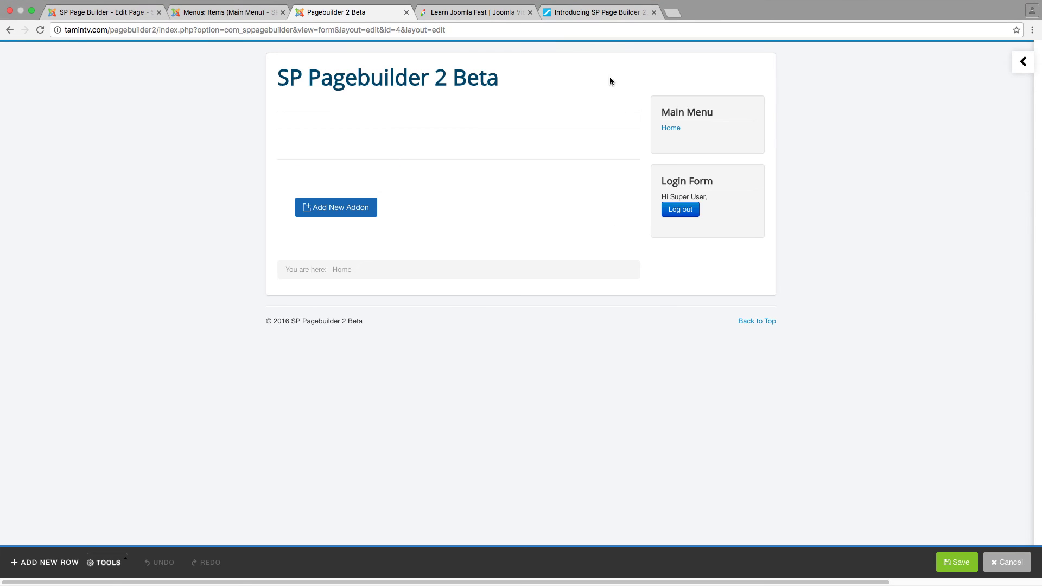
pyautogui.click(600, 13)
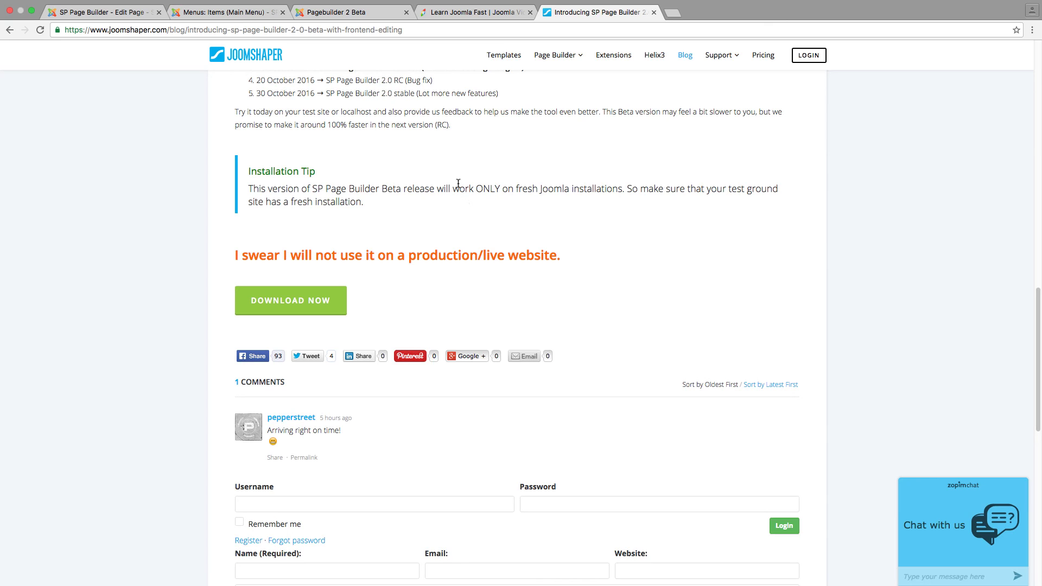
# Scroll up to the announcement's release timeline and briefly highlight the Bug fix release entry
pyautogui.scroll(3, 378, 203)
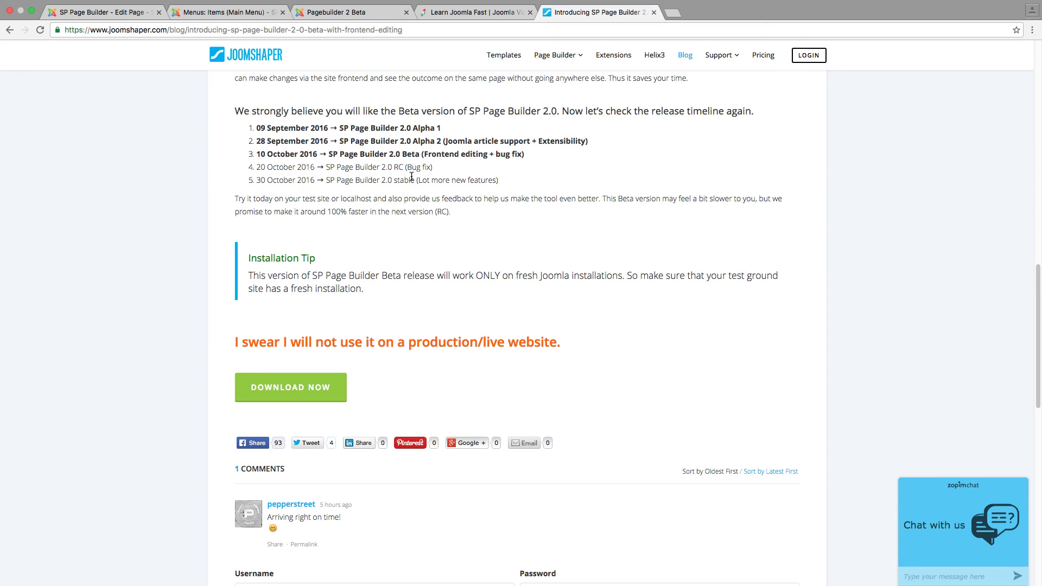
pyautogui.moveTo(434, 167); pyautogui.dragTo(255, 168)
pyautogui.click(315, 162)
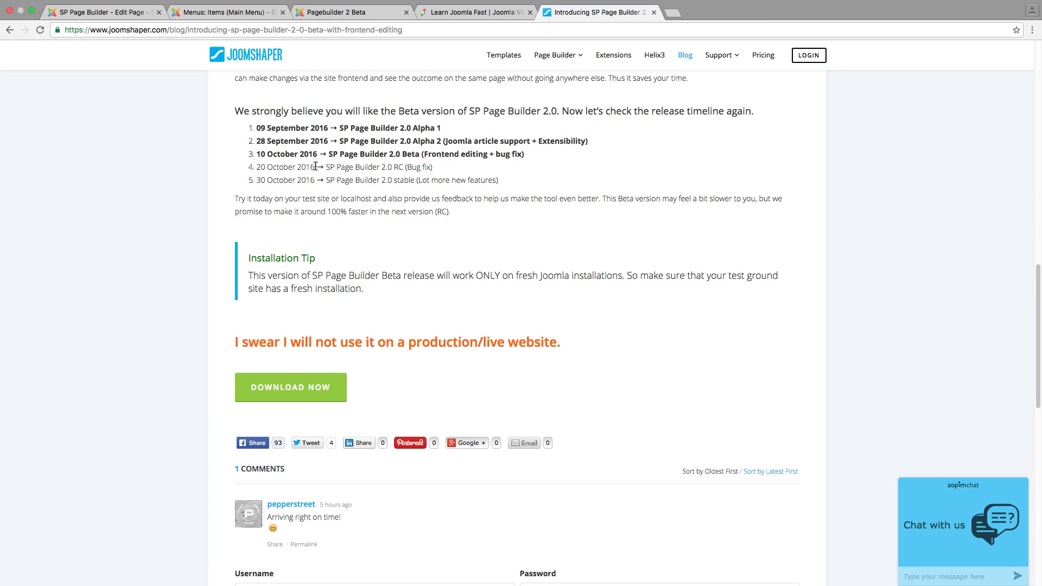
# Load the 'sample' pre-made template onto the page via Tools > Load Templates
pyautogui.click(348, 12)
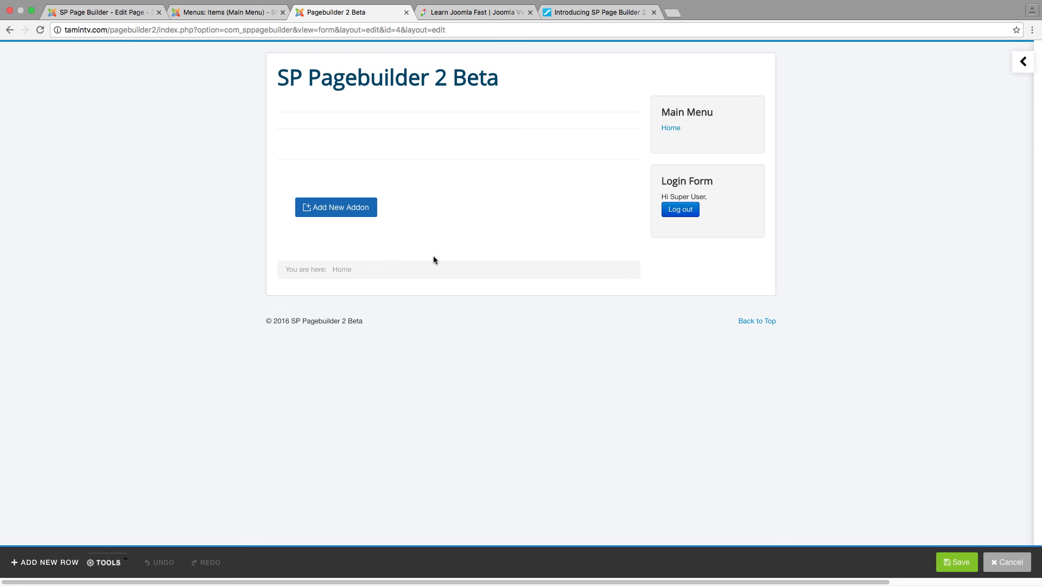
pyautogui.click(115, 564)
pyautogui.click(134, 516)
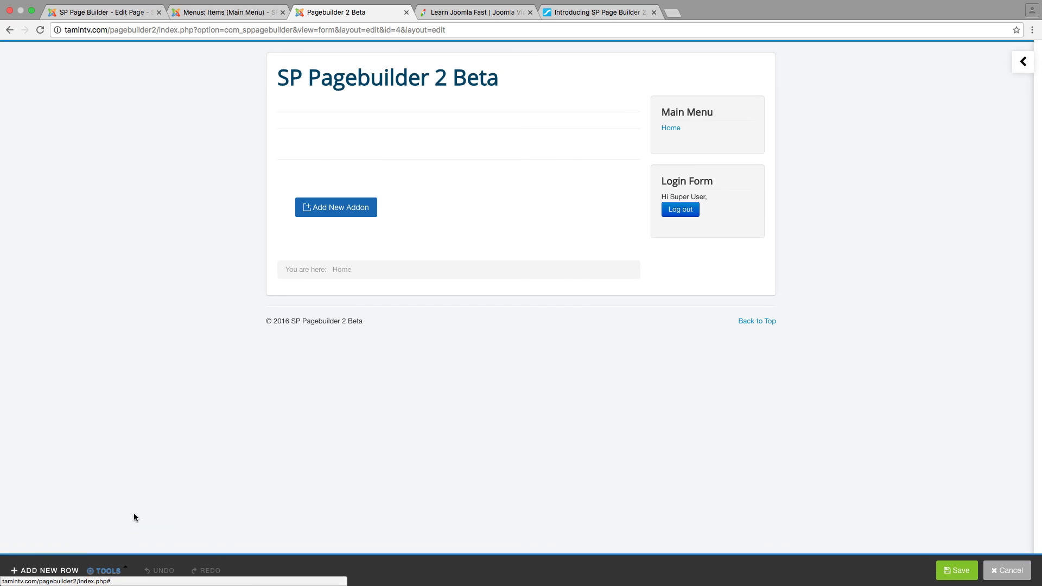
pyautogui.moveTo(606, 148)
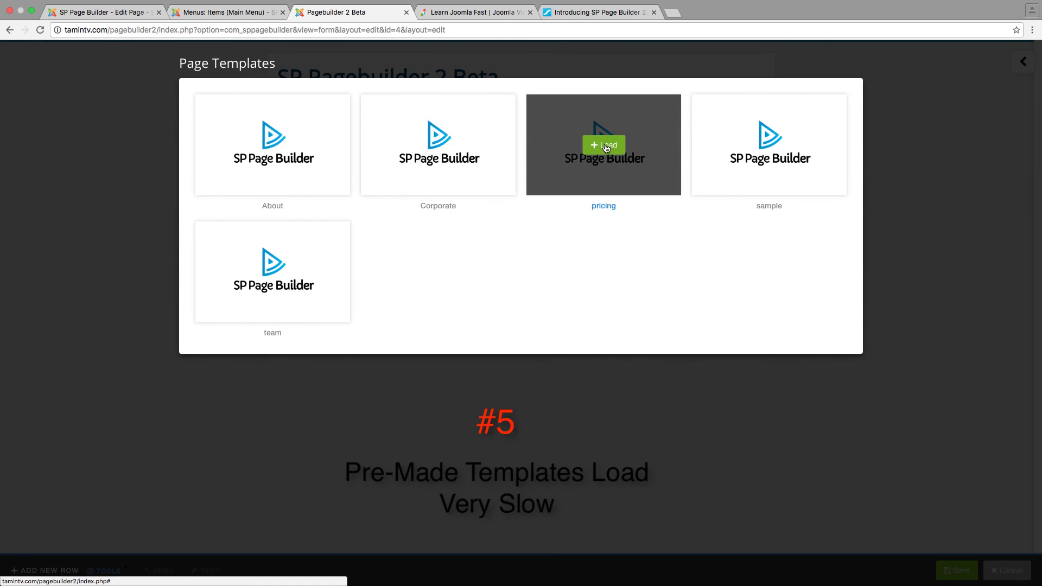
pyautogui.moveTo(765, 139)
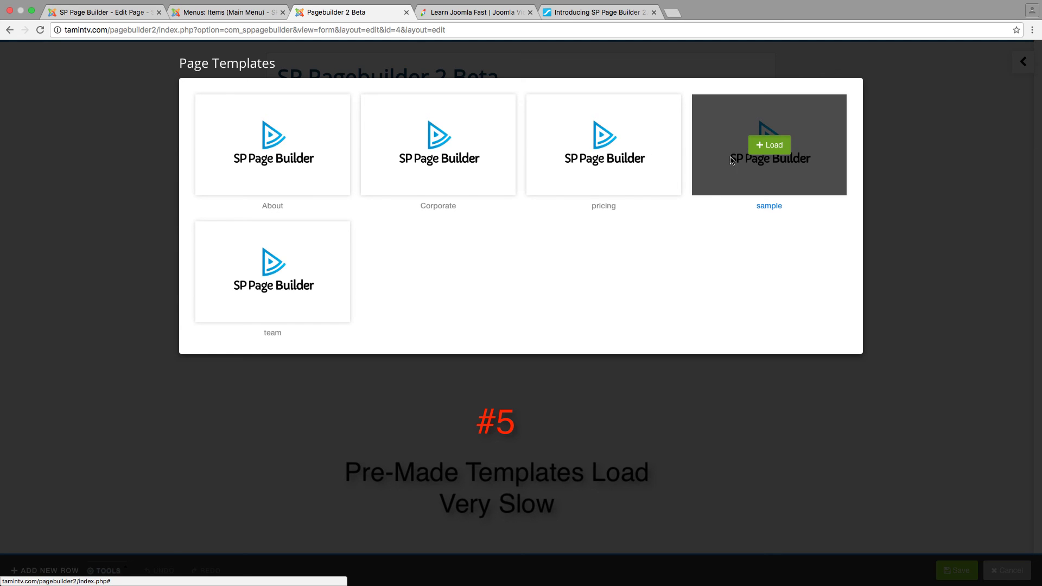
pyautogui.click(770, 145)
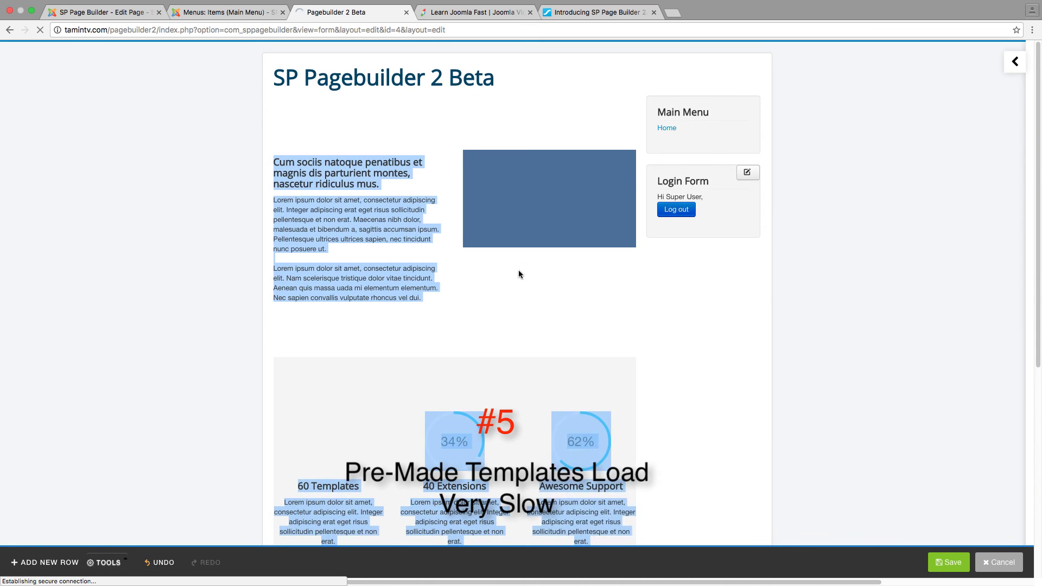
pyautogui.click(464, 294)
pyautogui.scroll(-6, 463, 294)
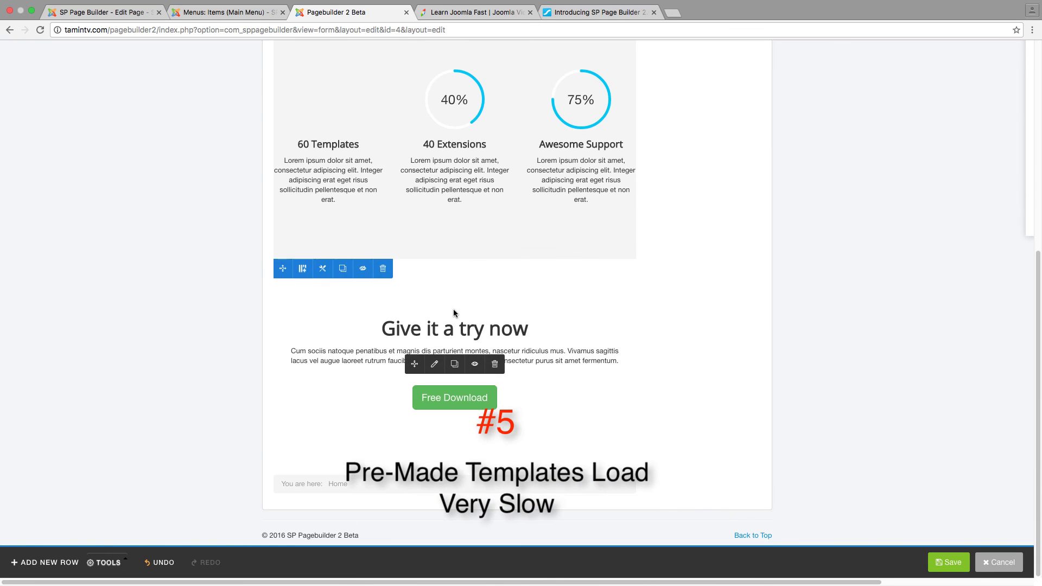
pyautogui.scroll(6, 454, 309)
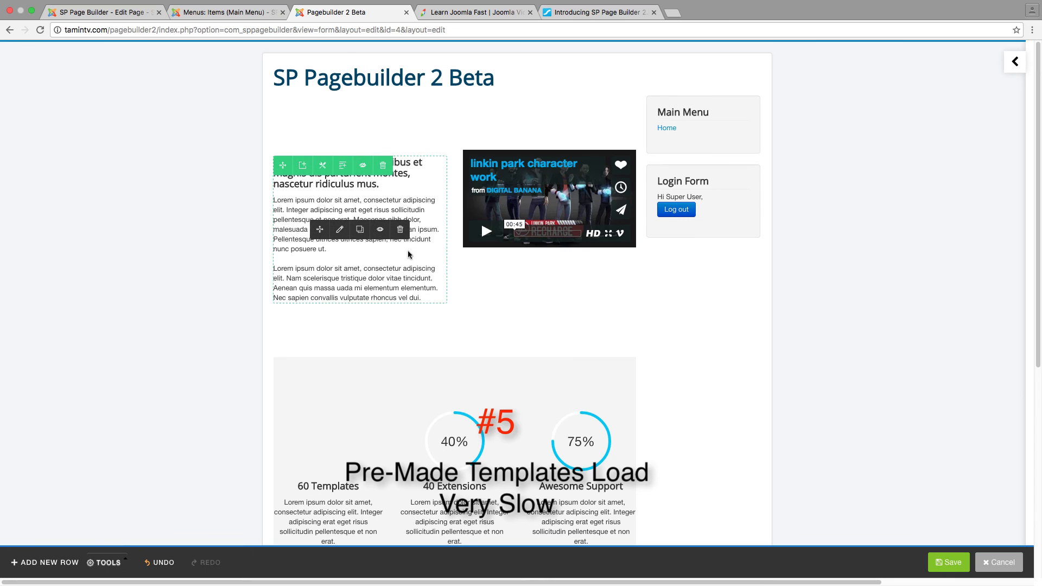
pyautogui.moveTo(281, 133)
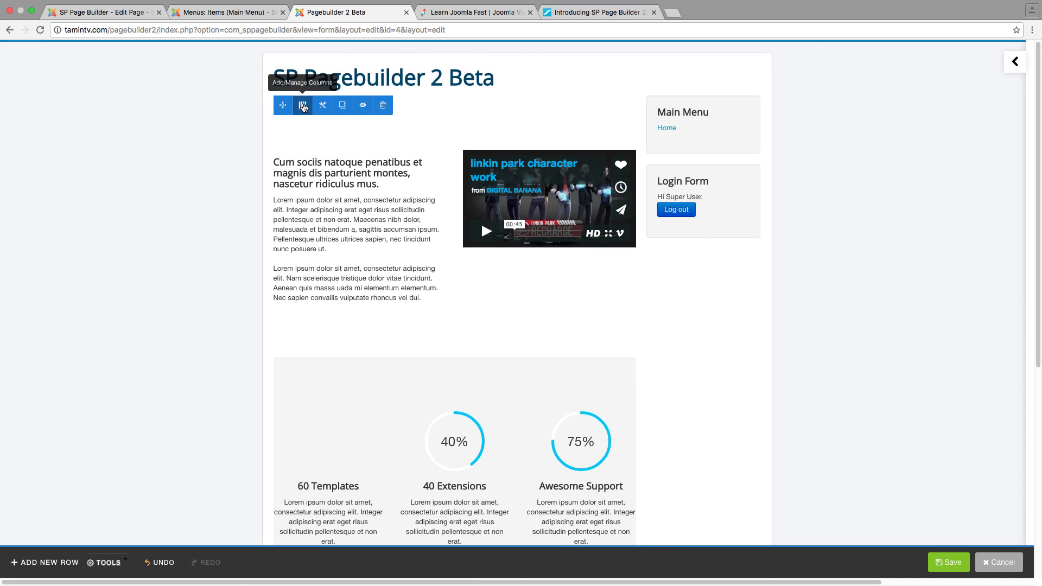
pyautogui.click(304, 107)
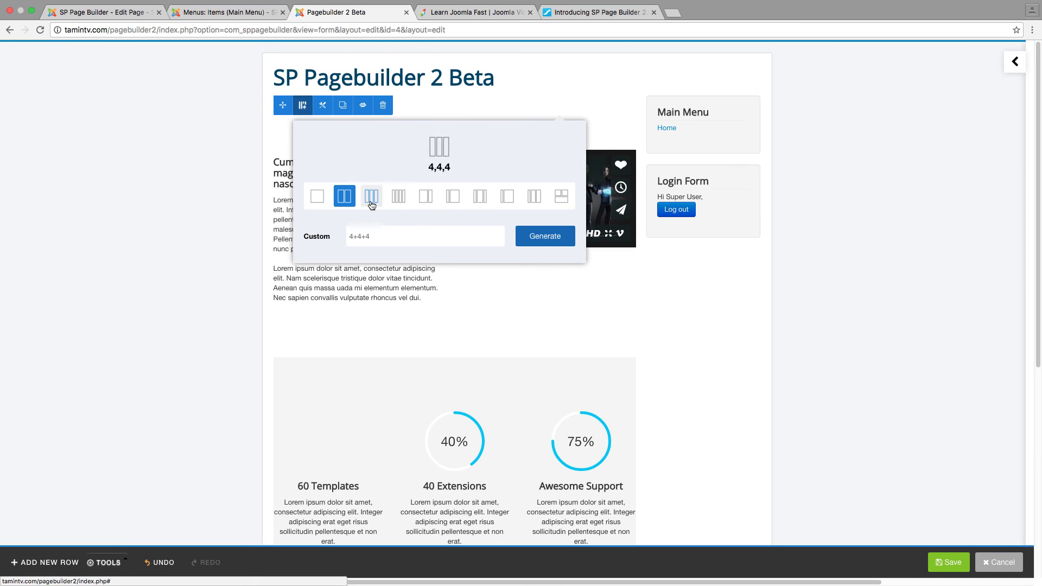
pyautogui.click(453, 108)
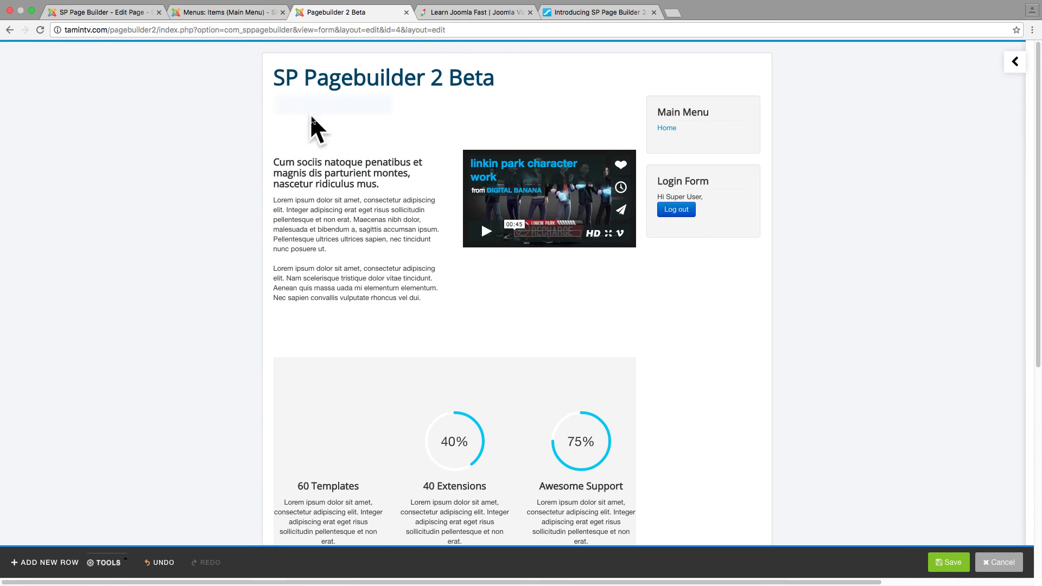
pyautogui.moveTo(305, 110)
pyautogui.scroll(-6, 425, 251)
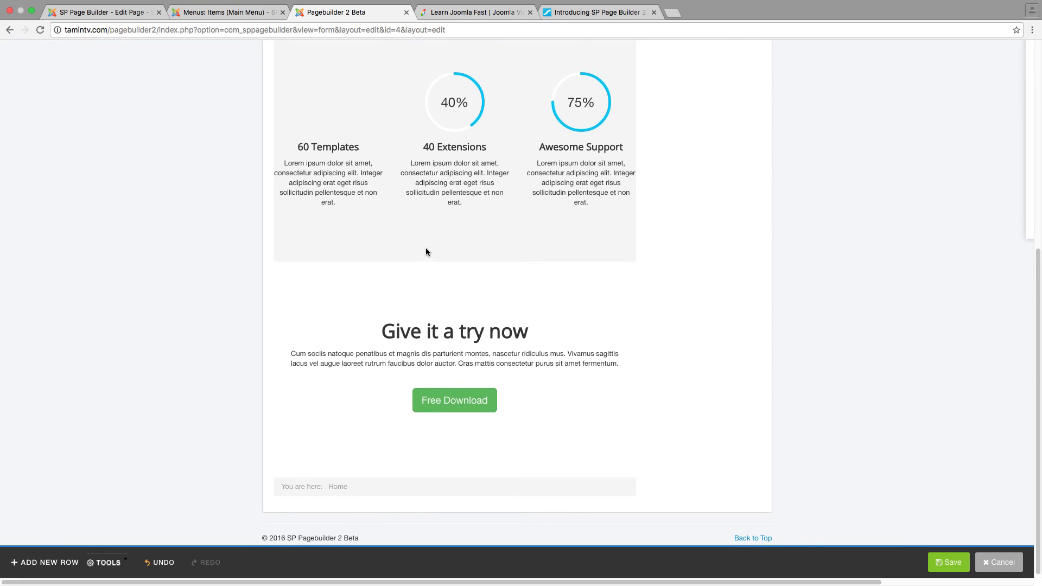
pyautogui.scroll(2, 426, 248)
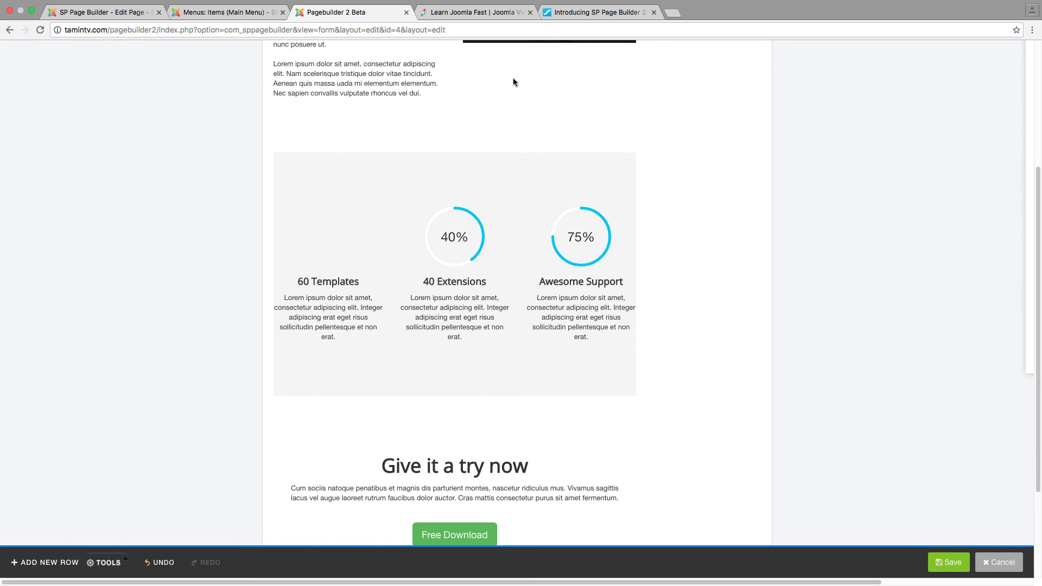
pyautogui.click(573, 13)
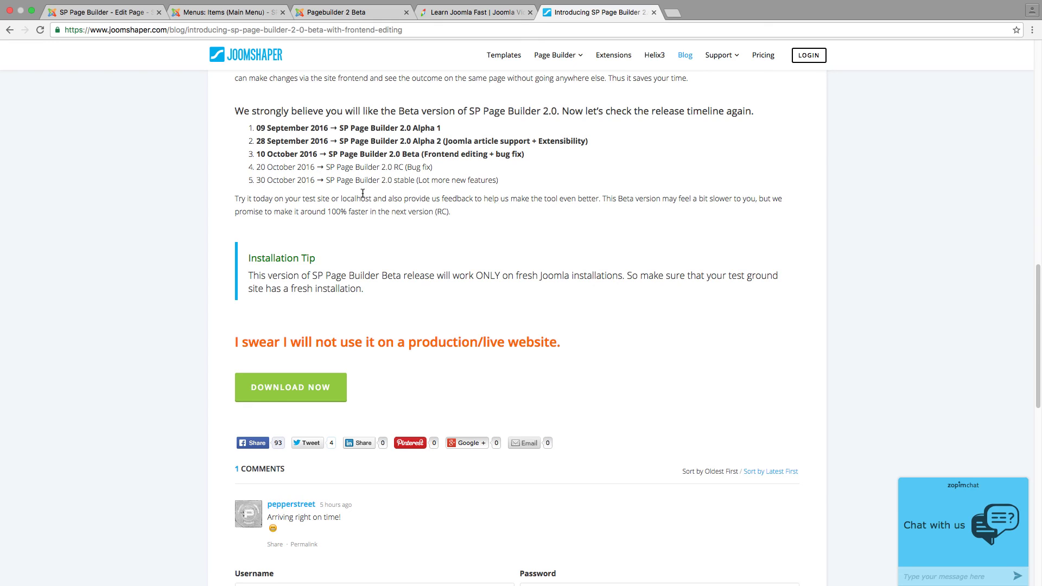
# Switch from the JoomShaper blog to the Learn Joomla Fast tab with Ctrl+Shift+Tab
pyautogui.hotkey('ctrl', 'shift', 'Tab')
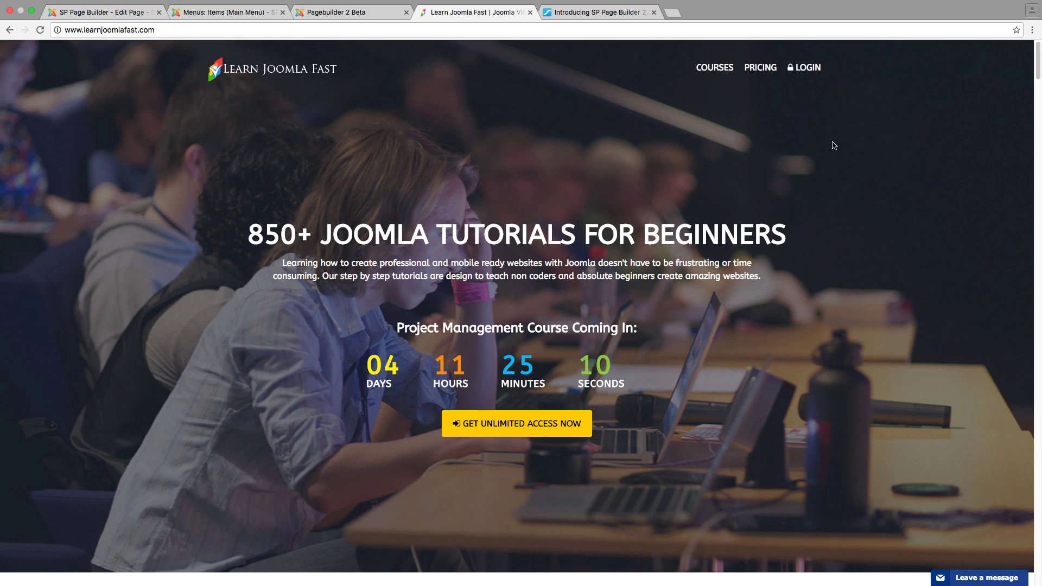